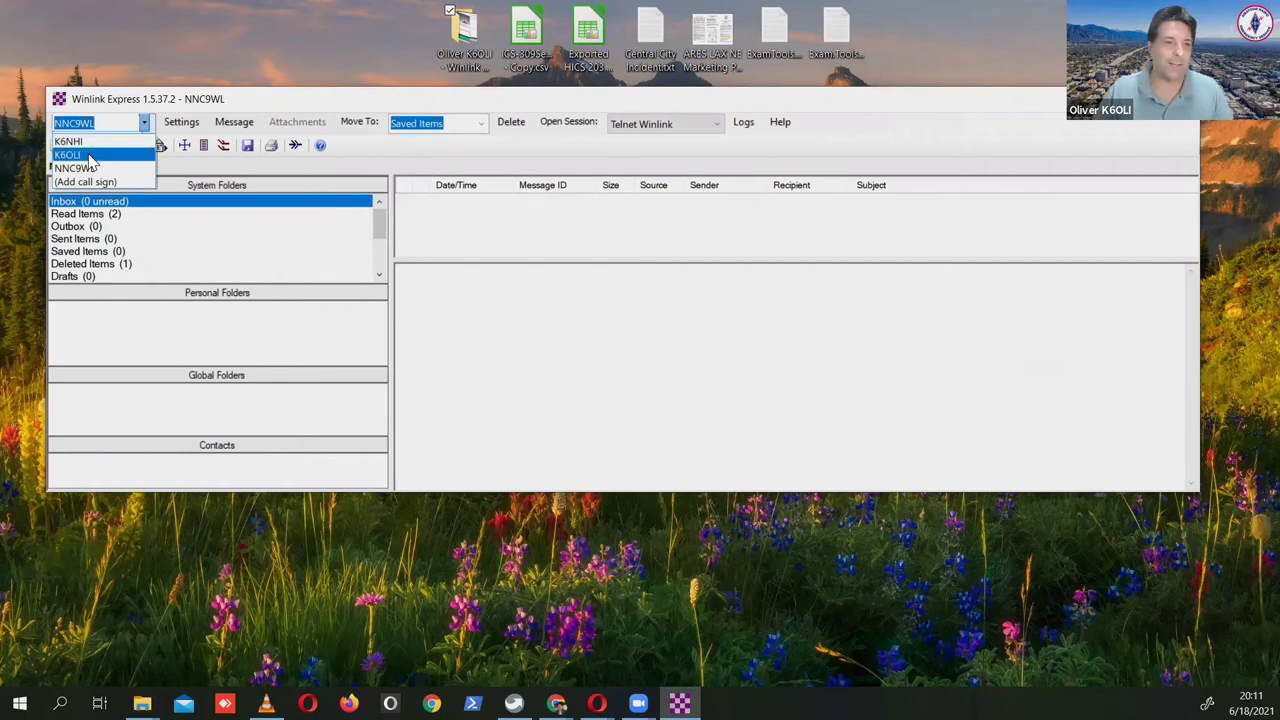
Step: Switch to the personal call sign account and begin a new message
click(90, 156)
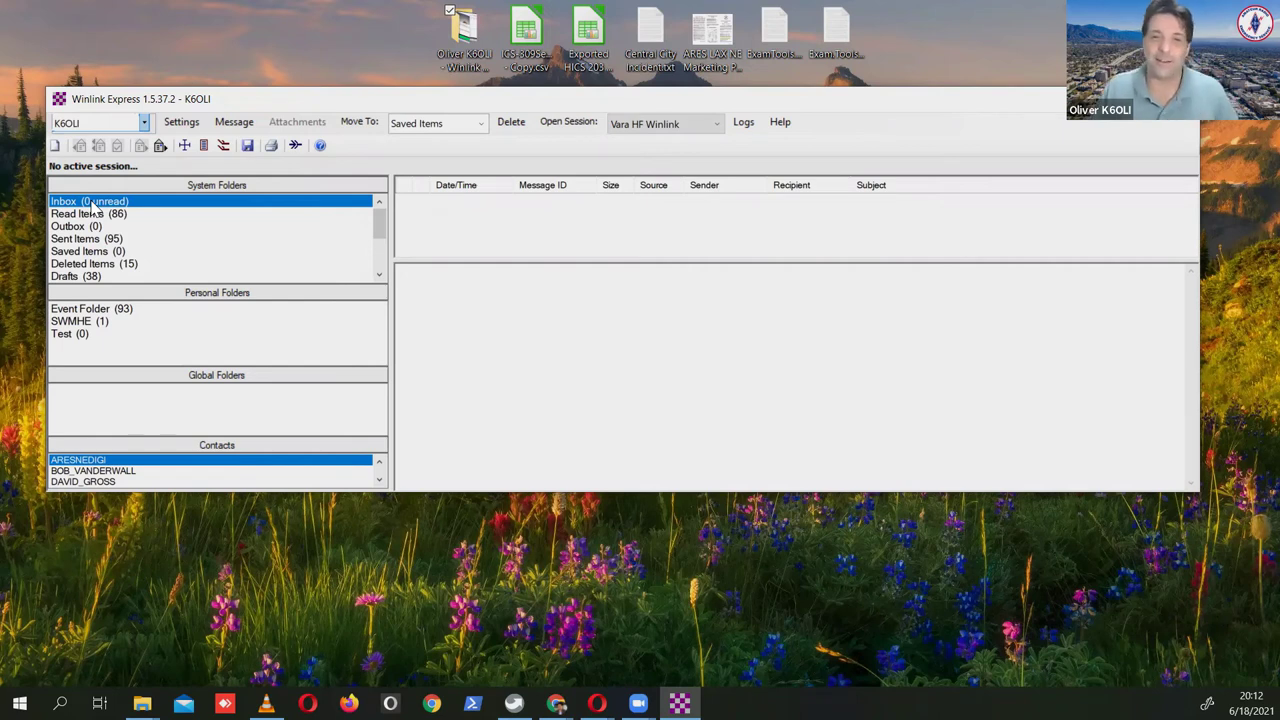
click(57, 146)
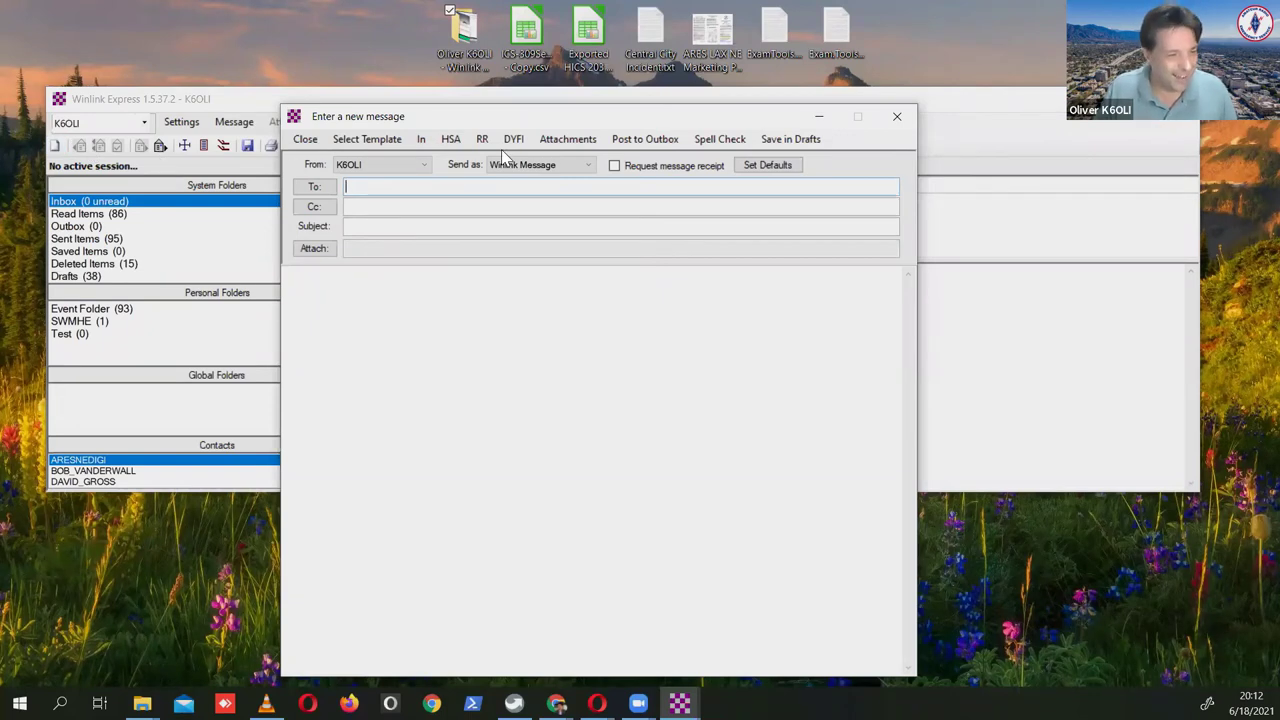
Step: Address a message to one station, Cc another, subject 'Hello!', no attachments, and post it to the Outbox
text(AK)
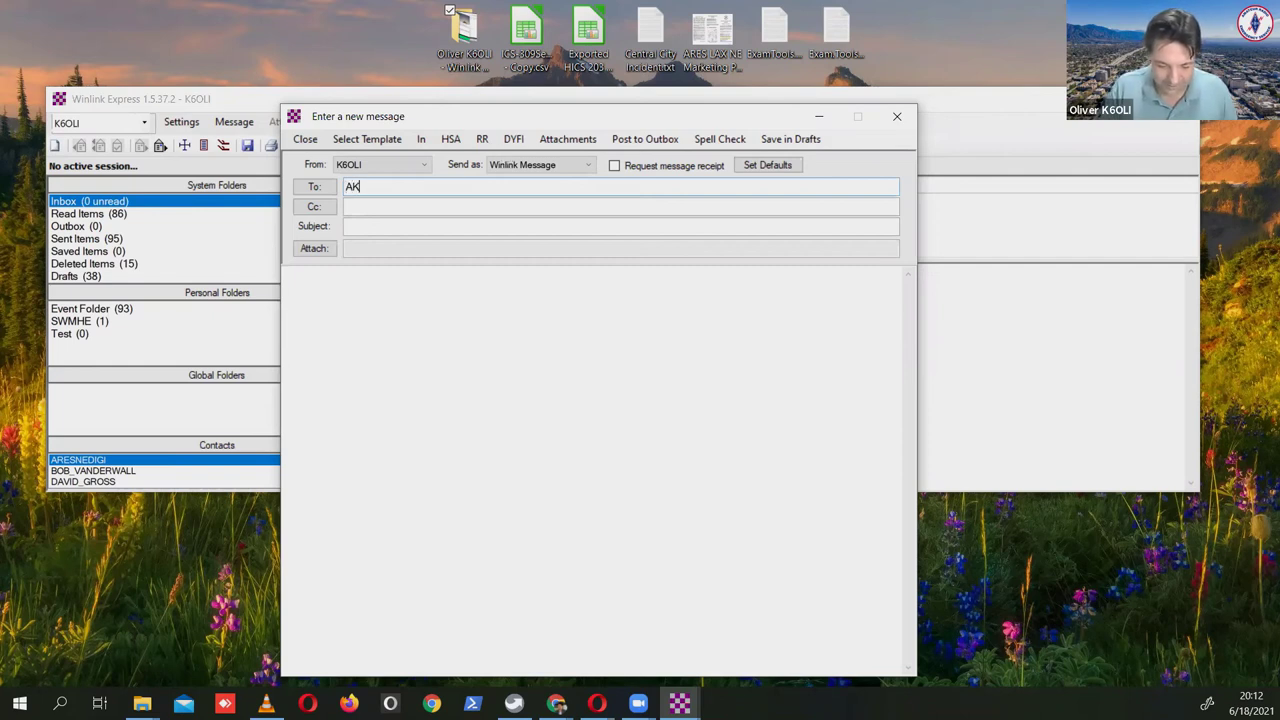
text(6RM)
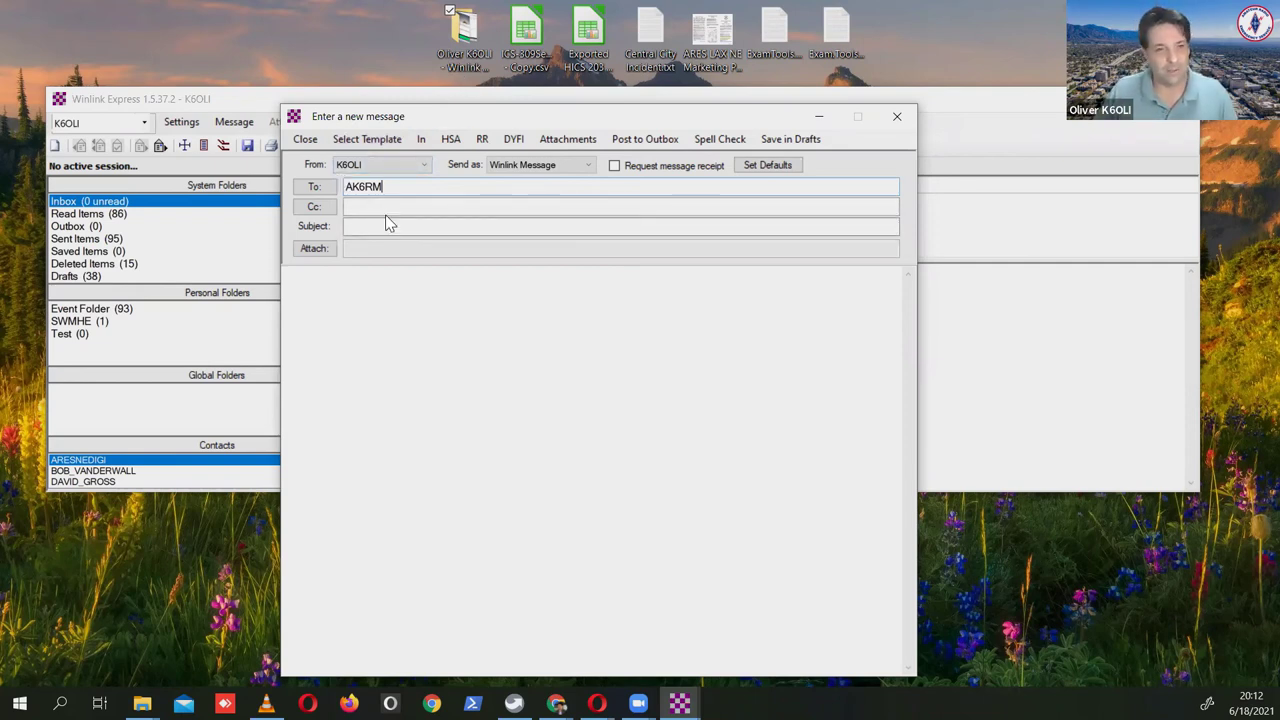
click(386, 212)
text(N)
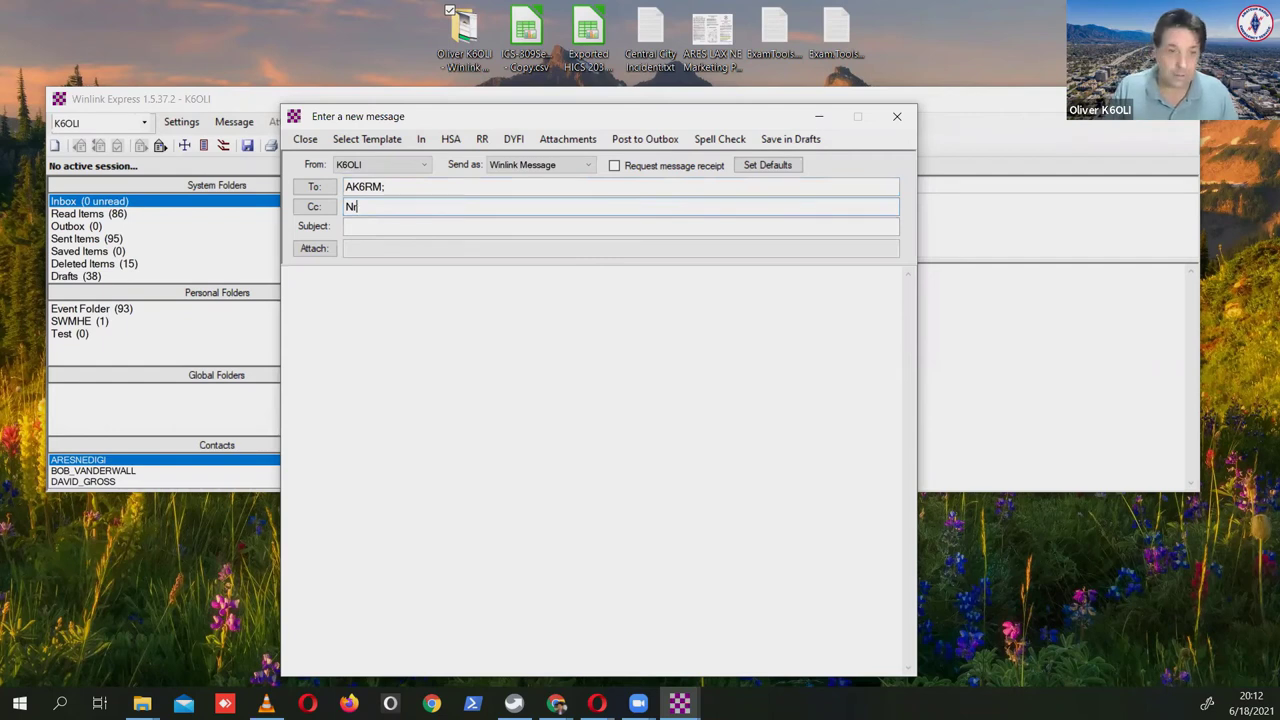
text(R6V)
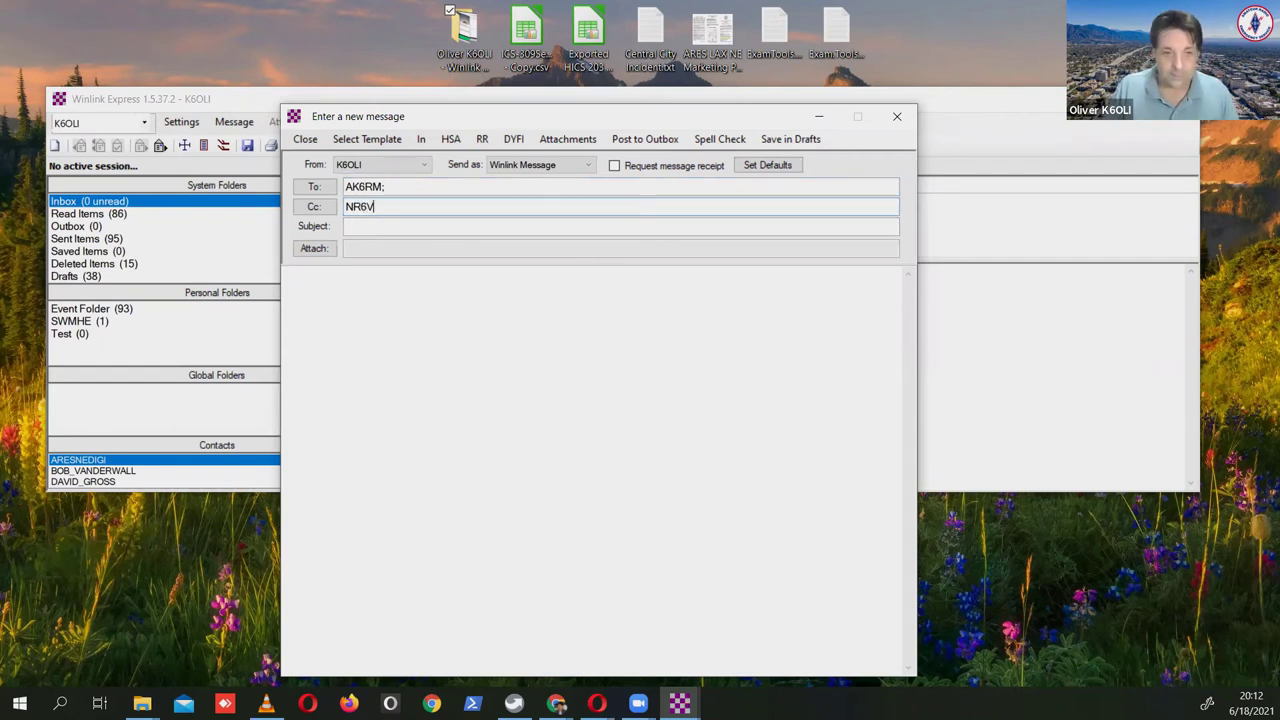
click(412, 188)
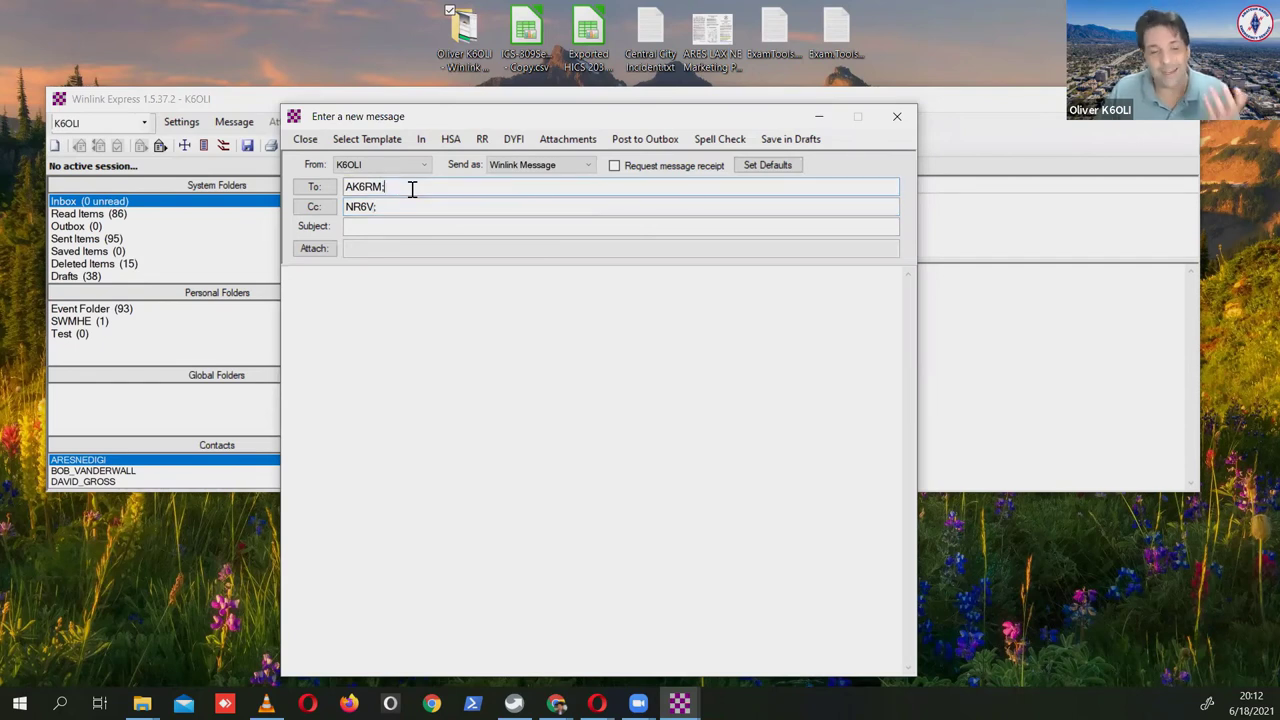
click(400, 229)
text(Hello!)
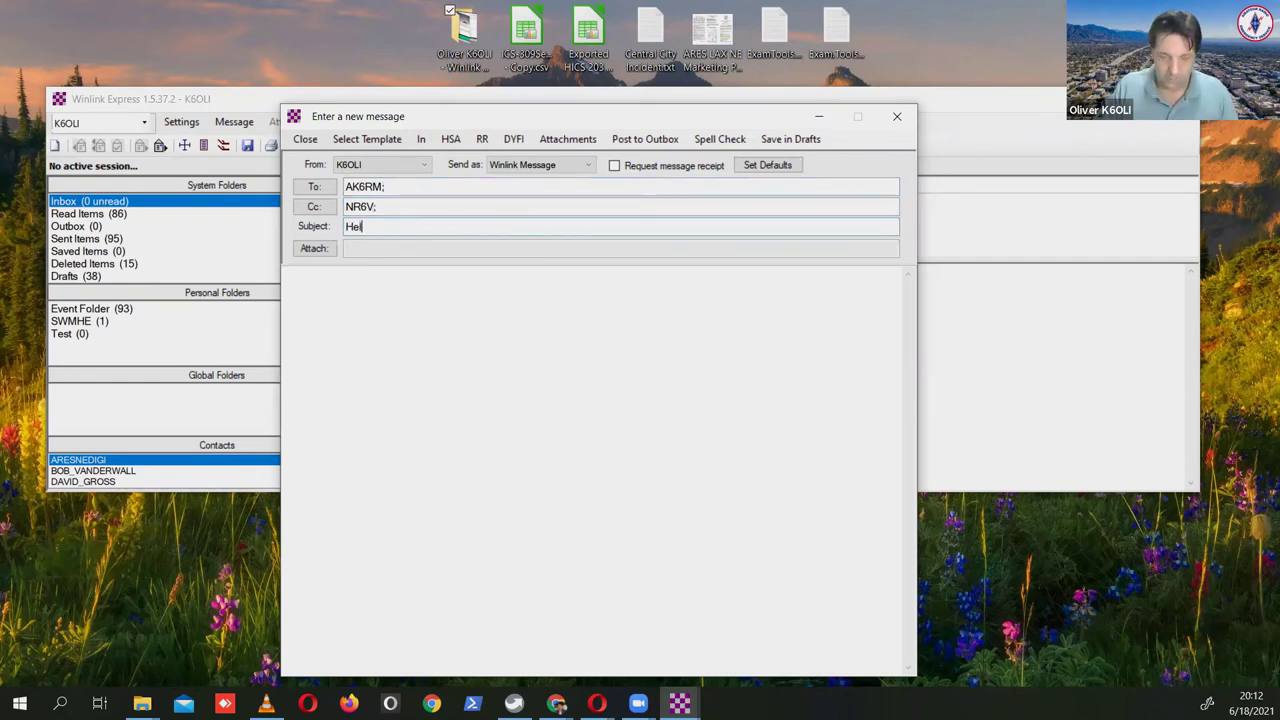
click(332, 249)
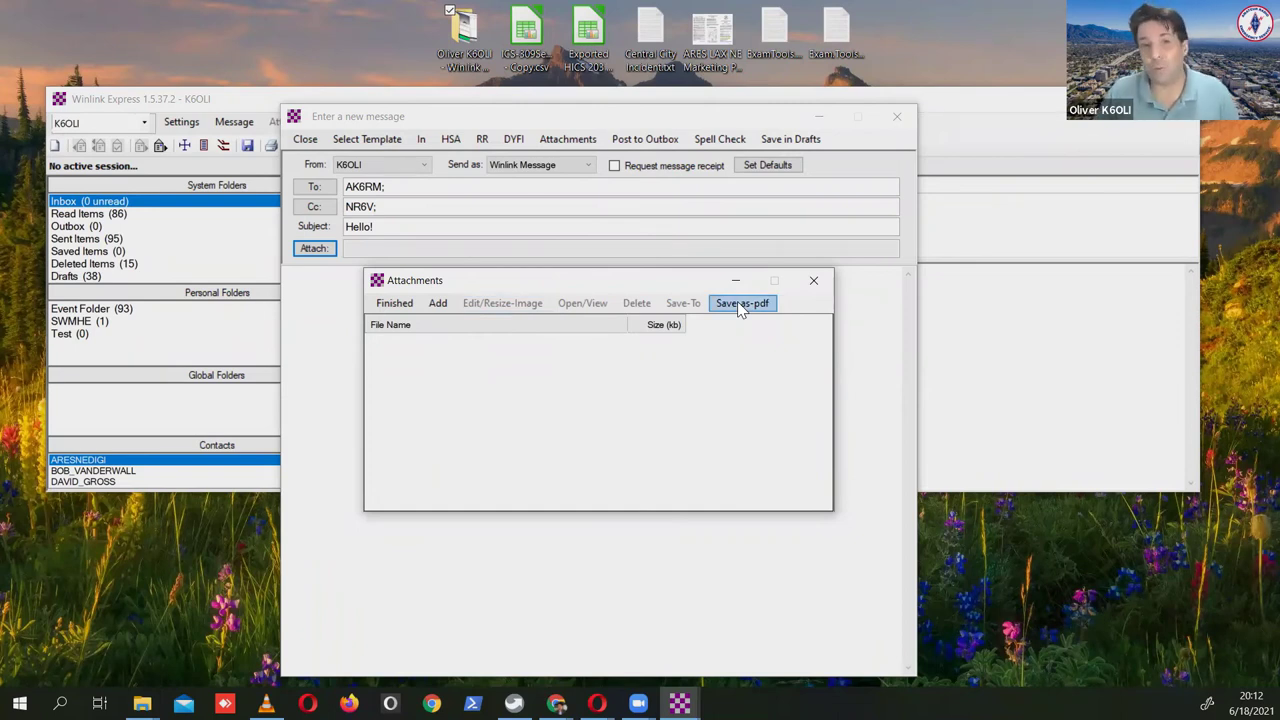
click(392, 303)
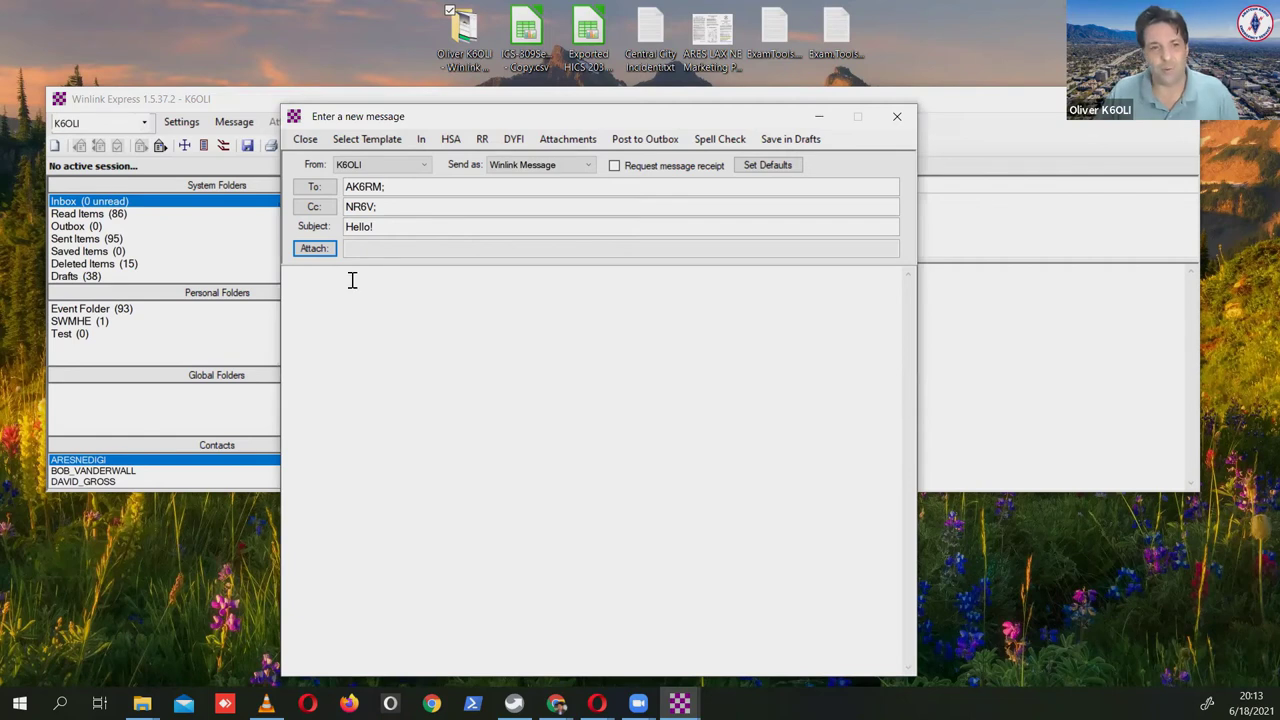
click(641, 132)
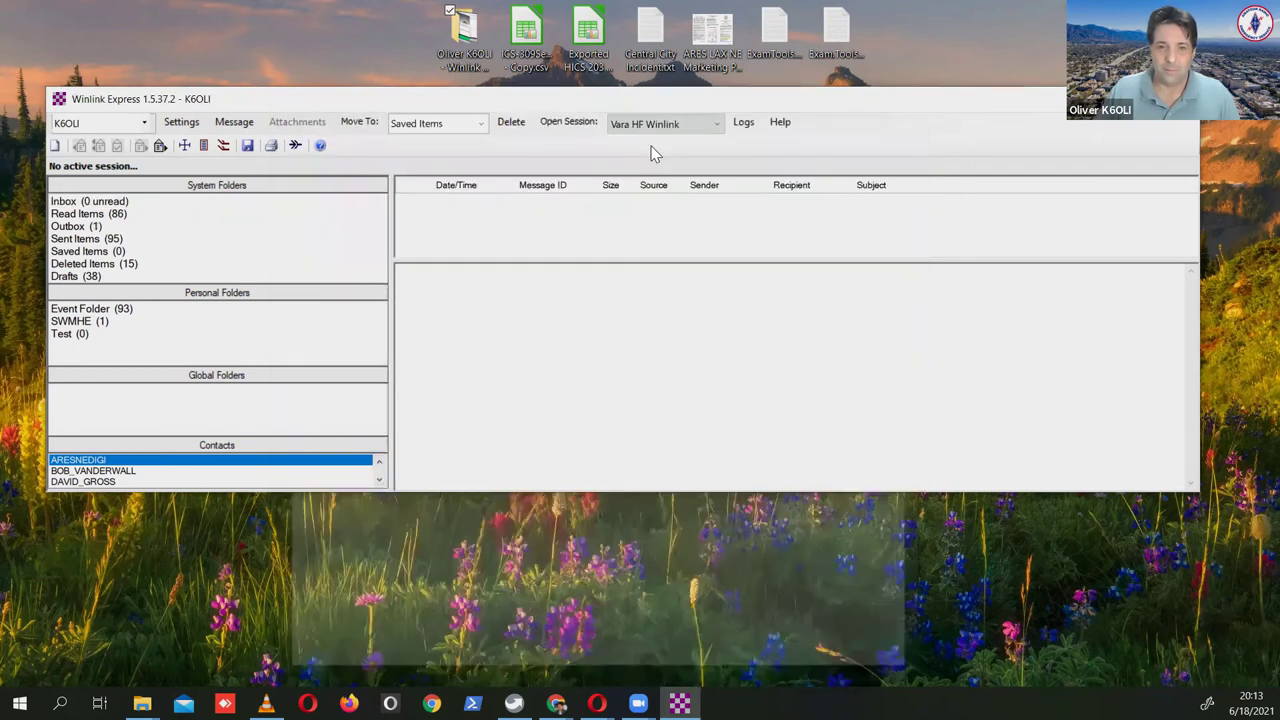
Step: Start a Telnet Winlink session and connect to the Winlink server
click(636, 125)
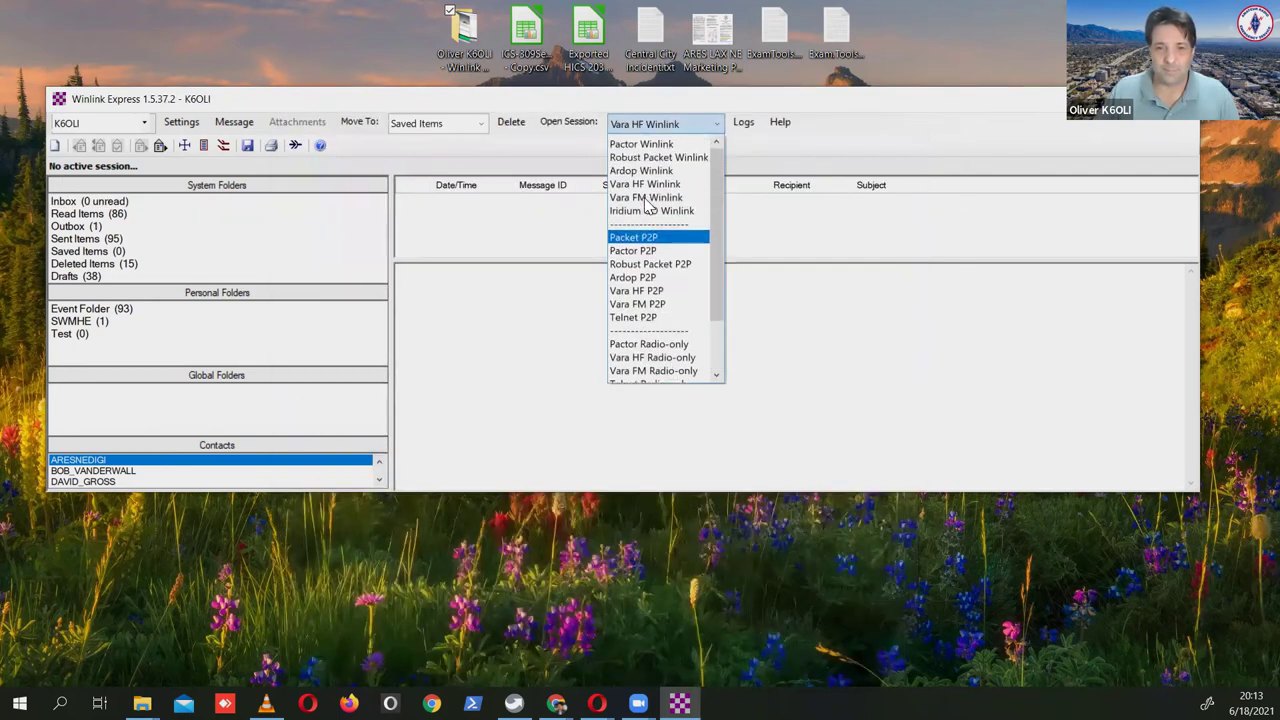
click(645, 143)
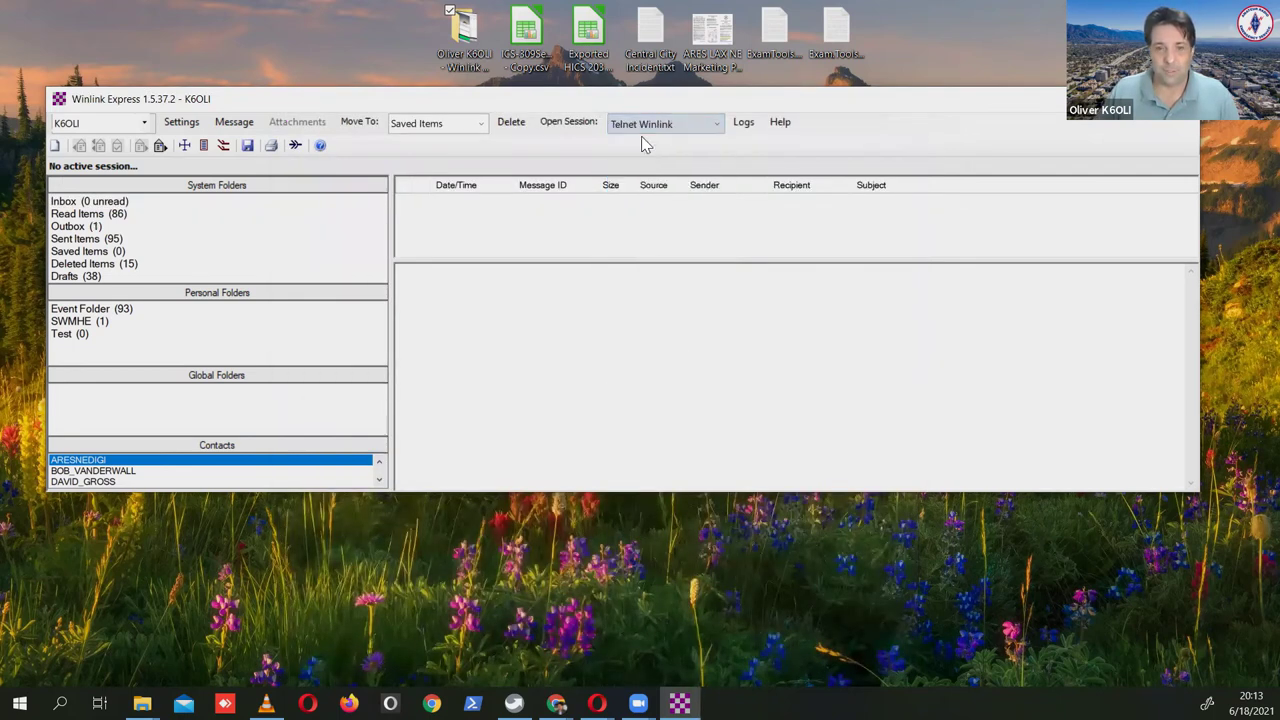
click(566, 125)
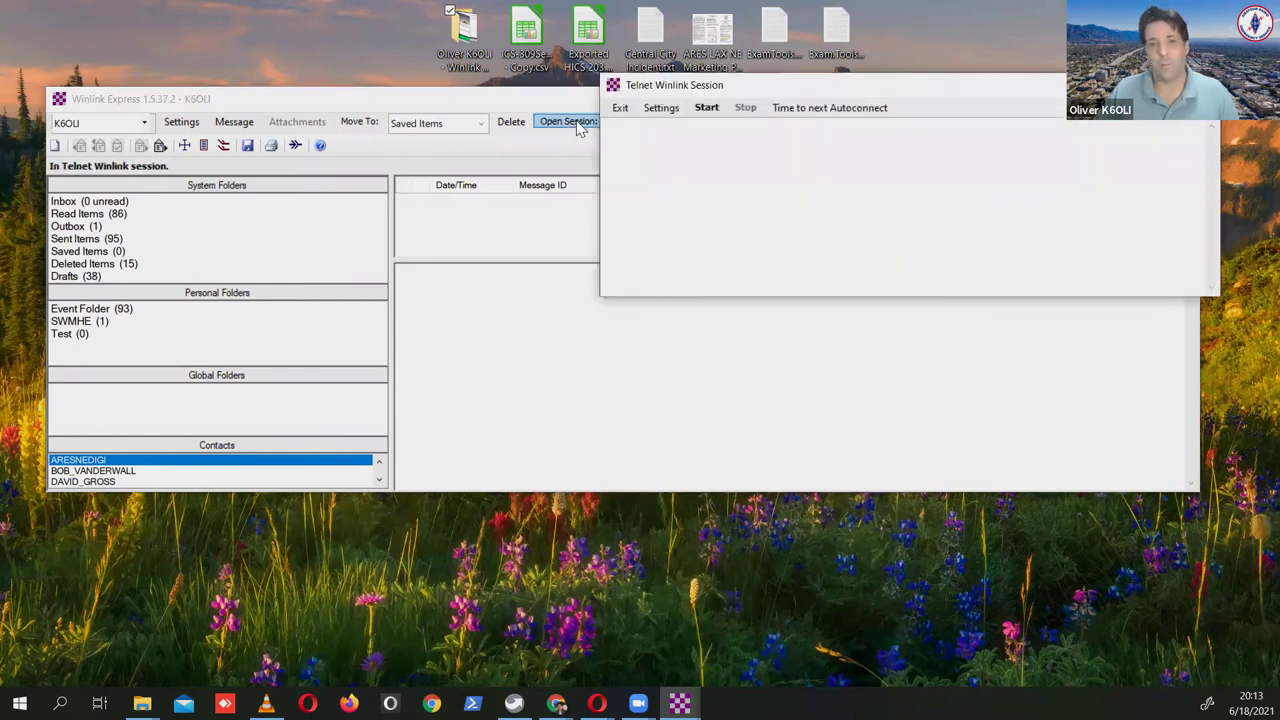
click(705, 108)
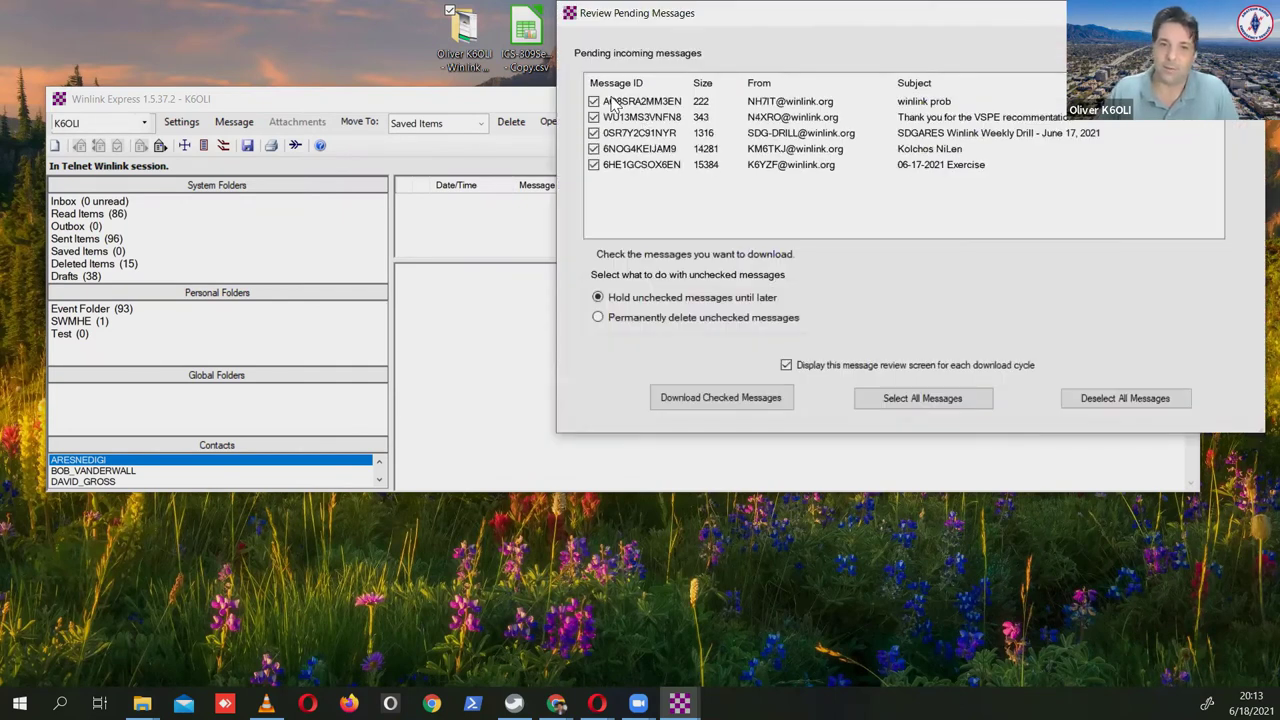
Step: Uncheck the pending messages except 6NOG4KEIJAM9 and download only the checked one
click(594, 101)
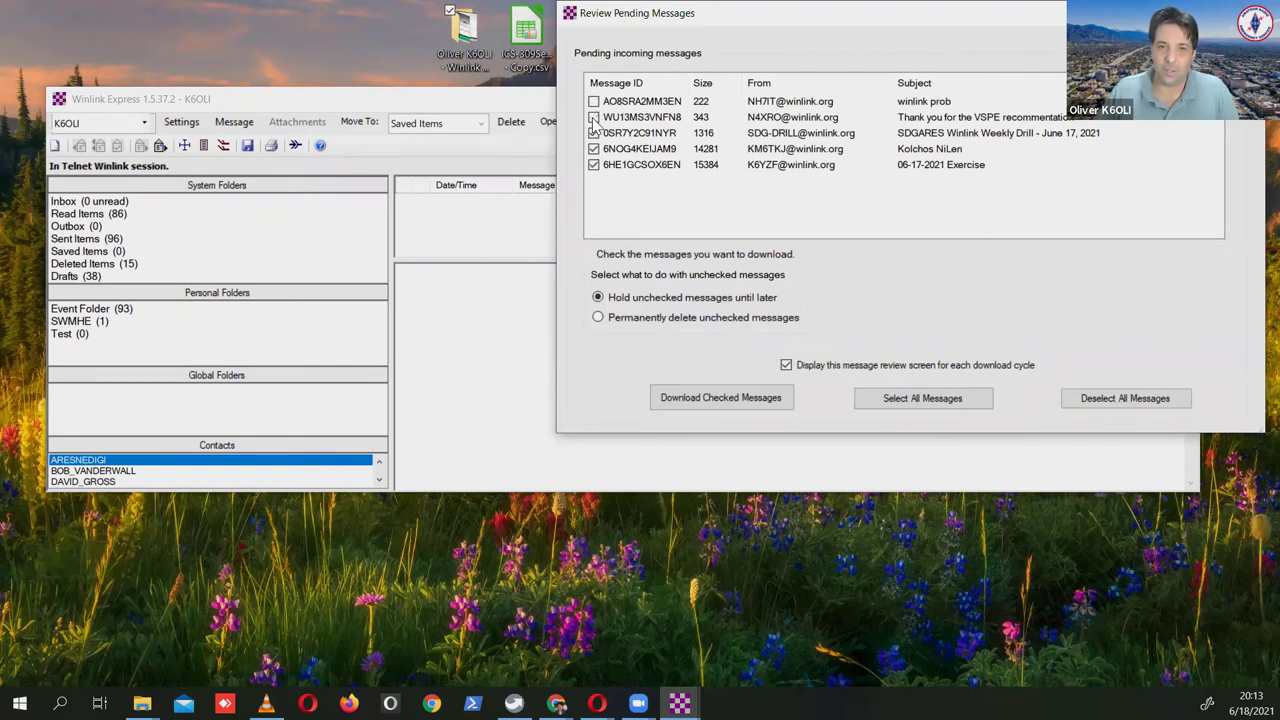
click(594, 133)
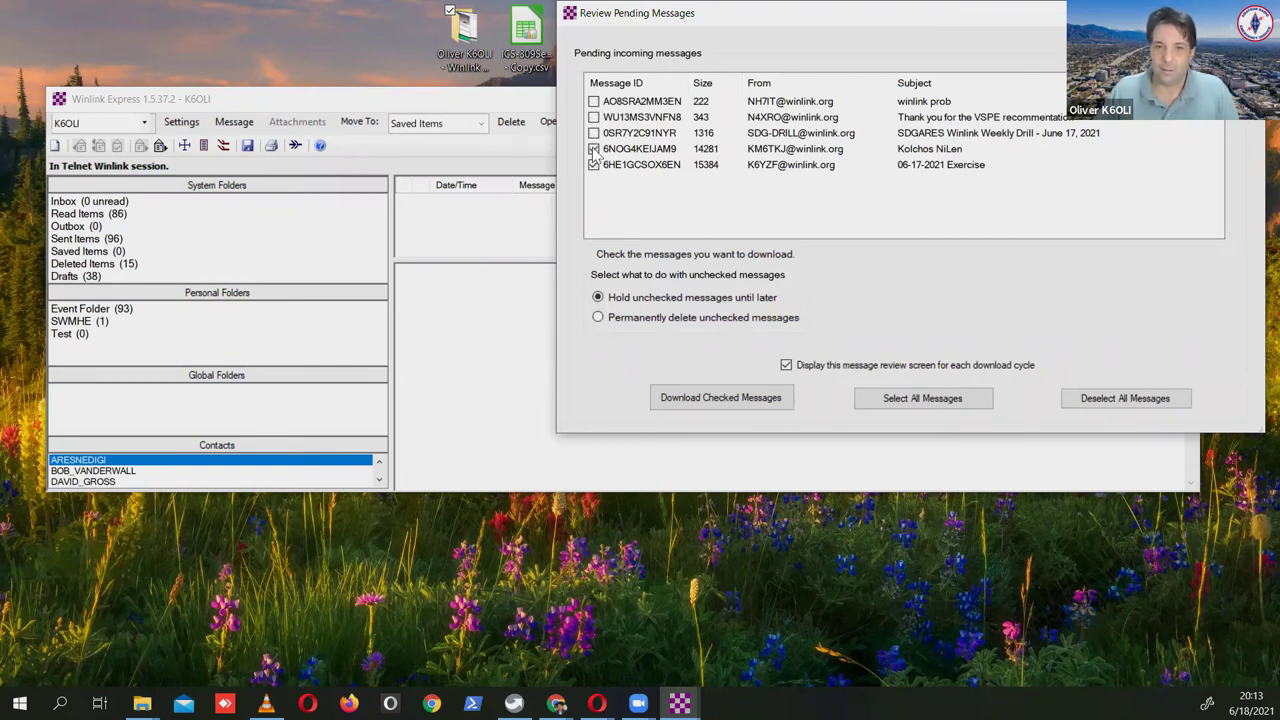
click(594, 149)
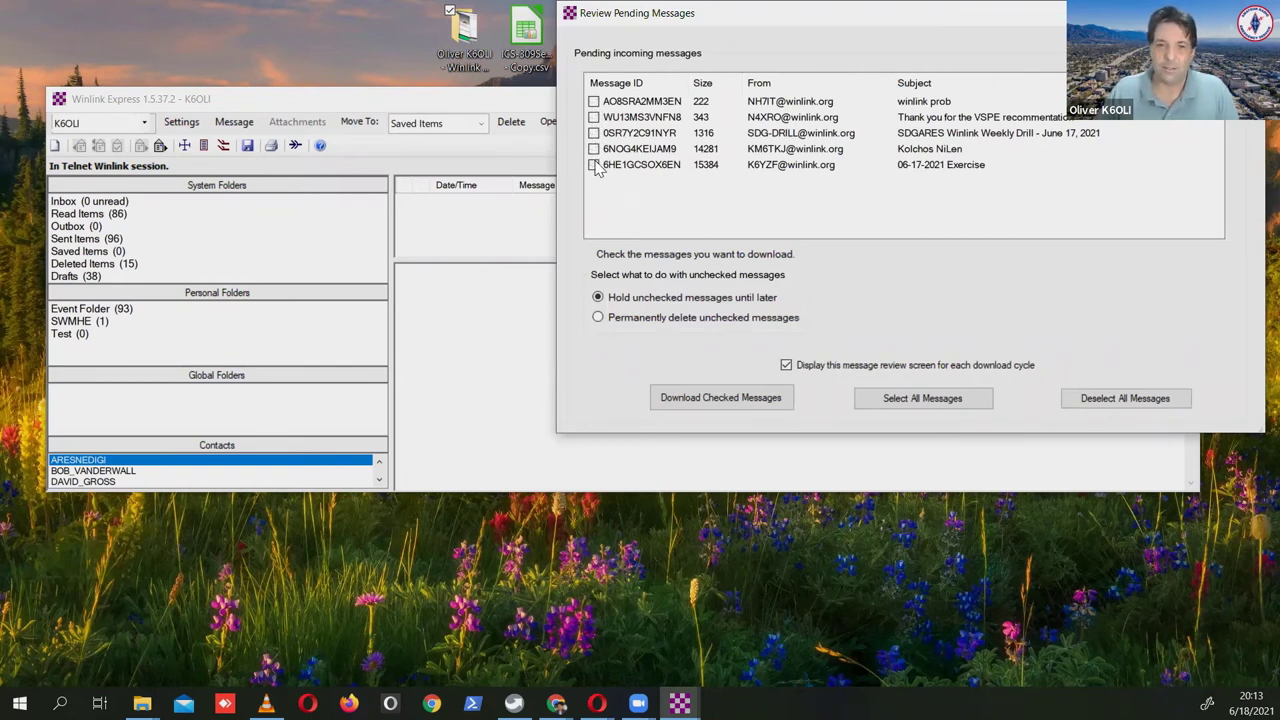
click(594, 165)
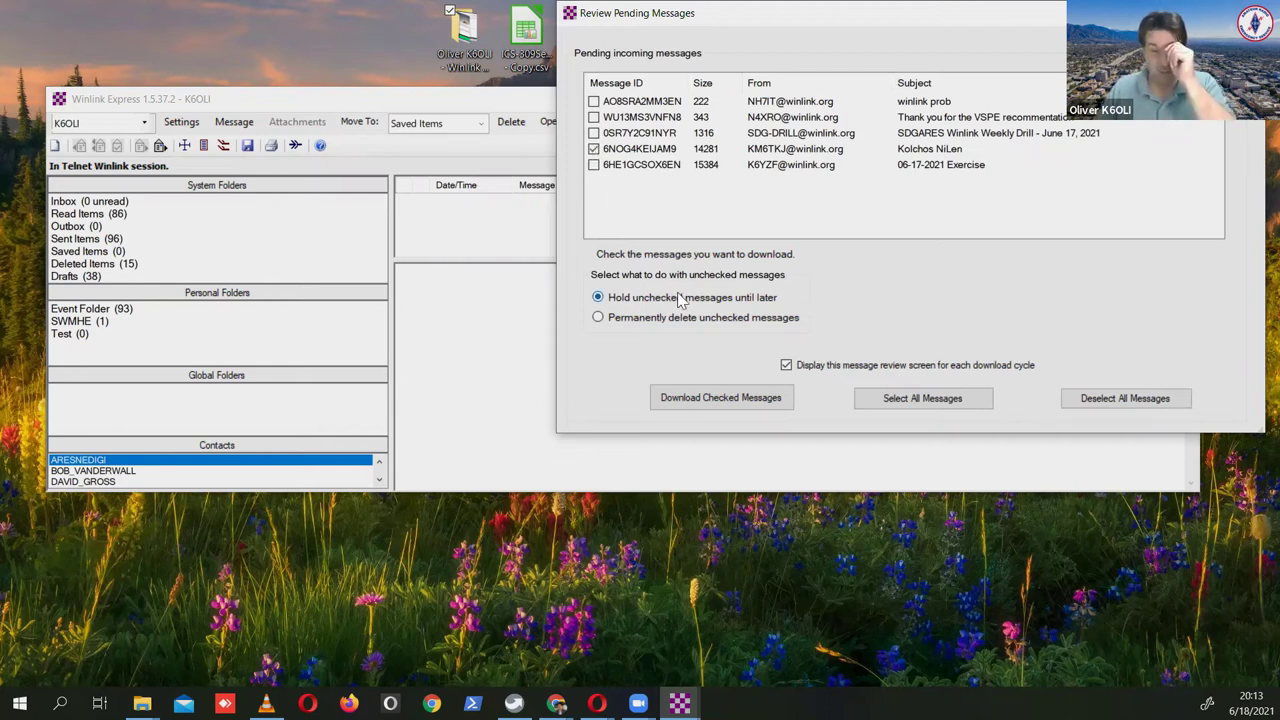
click(724, 398)
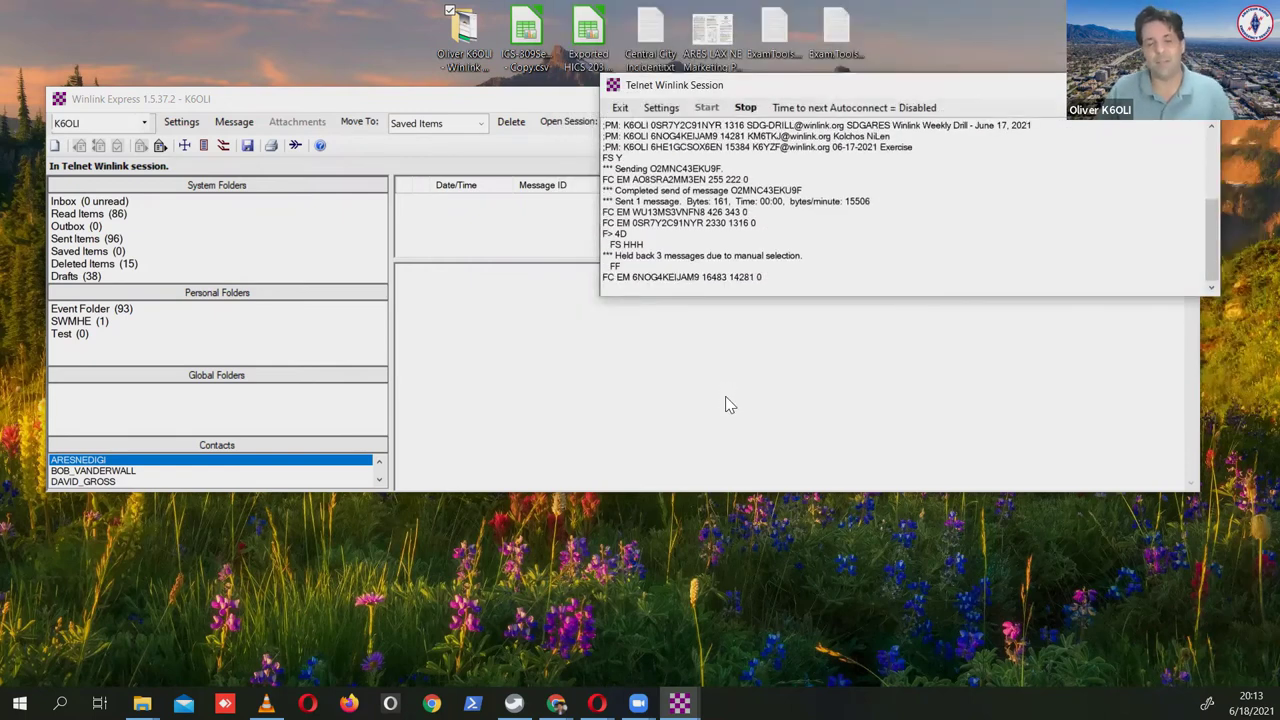
Step: Hold back message 6HE1GCSOX6EN and download only the remaining checked message
click(724, 398)
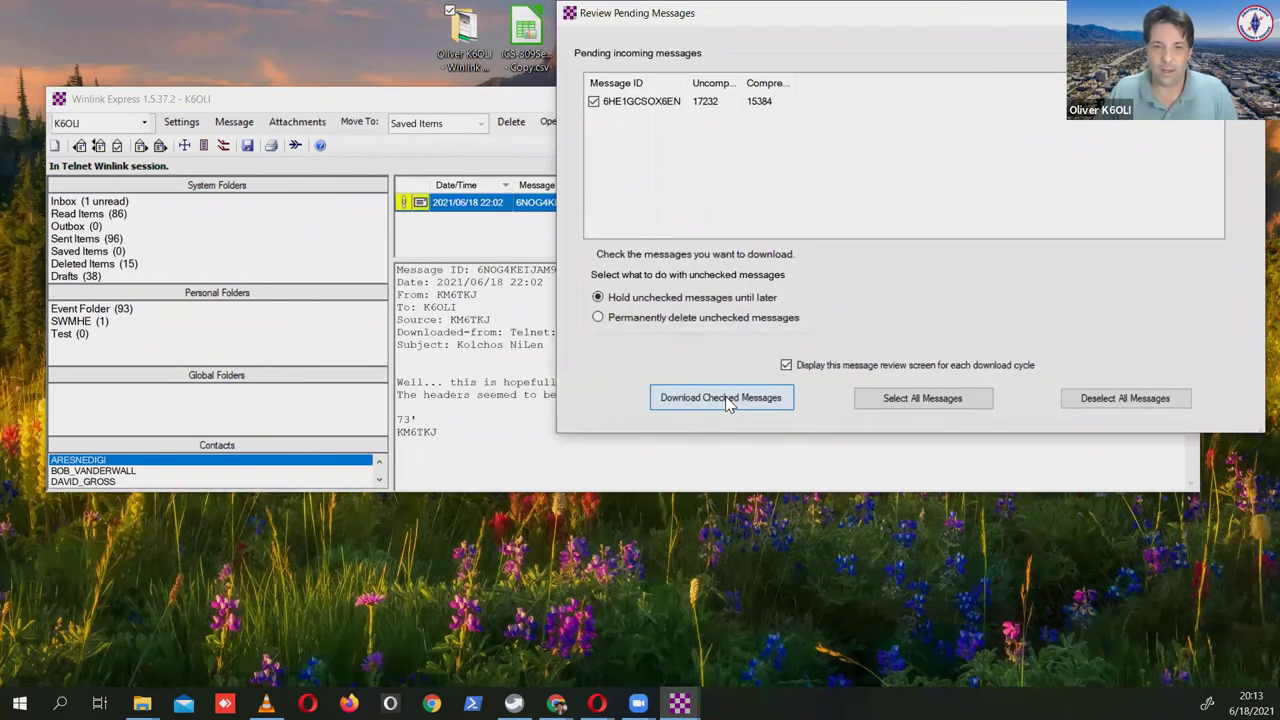
click(594, 102)
click(700, 397)
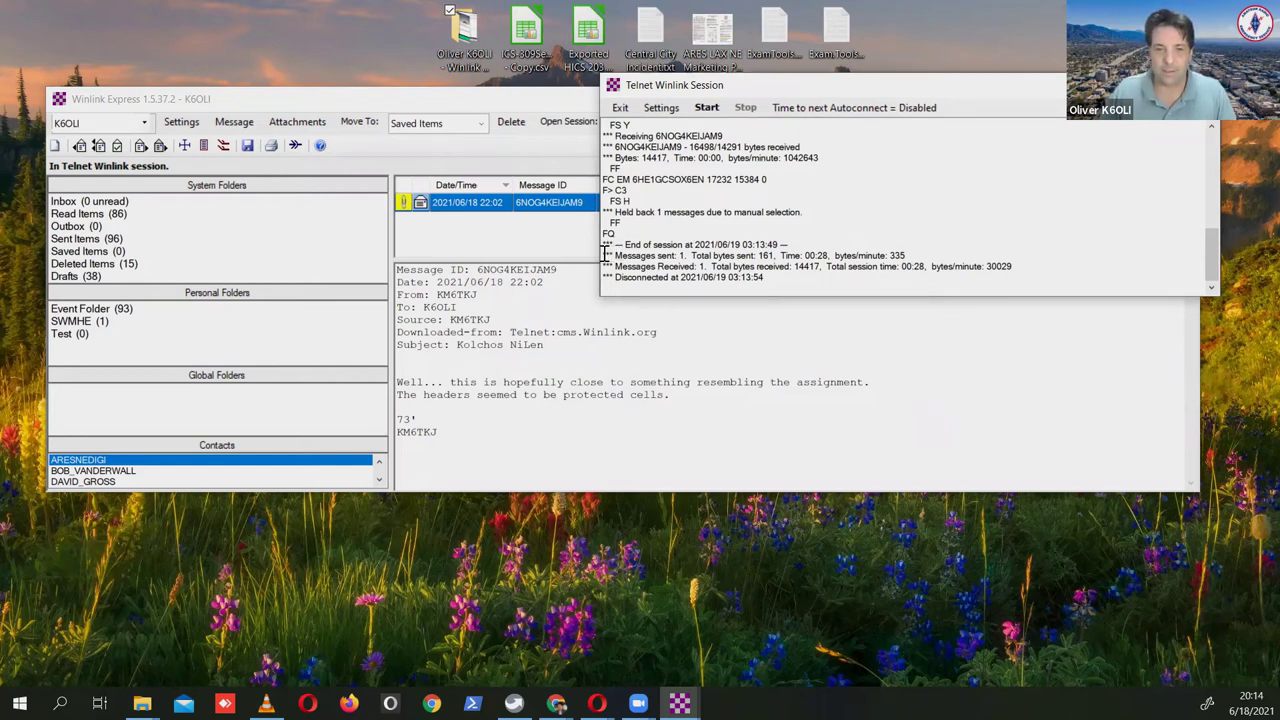
Step: Highlight the messages-sent and messages-received summary lines in the session log
drag(604, 254, 920, 256)
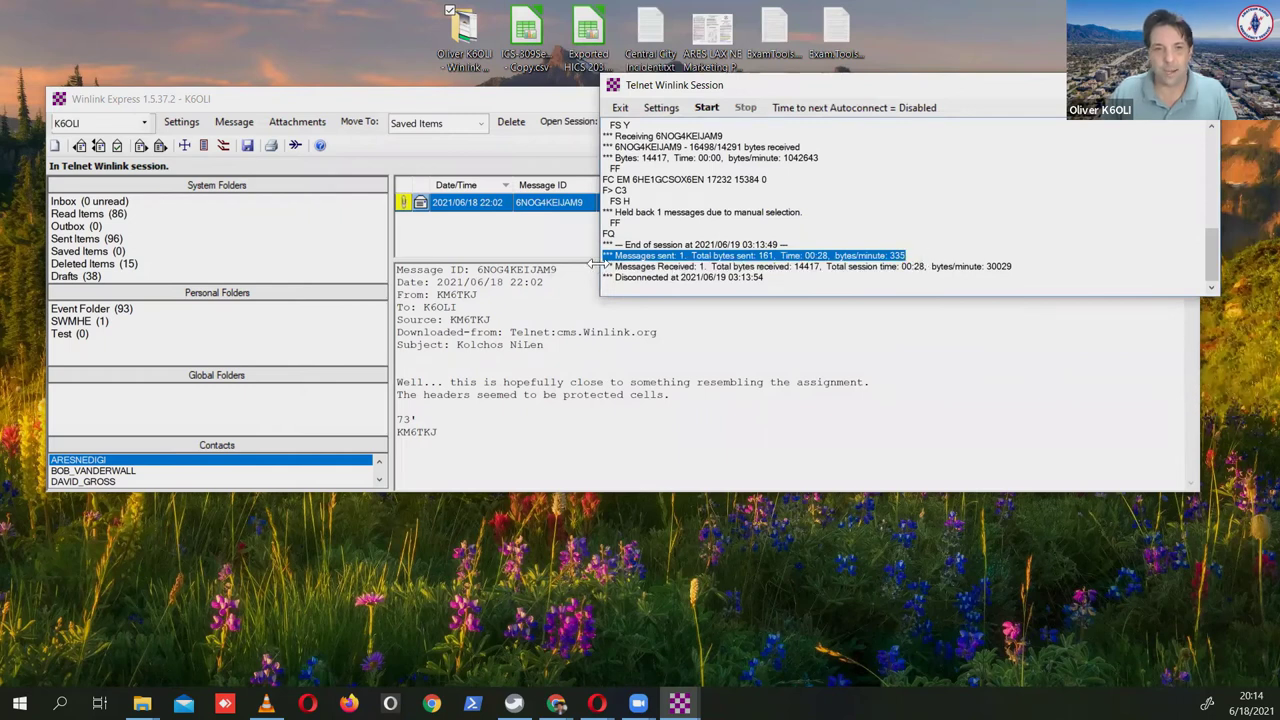
drag(604, 266, 1014, 266)
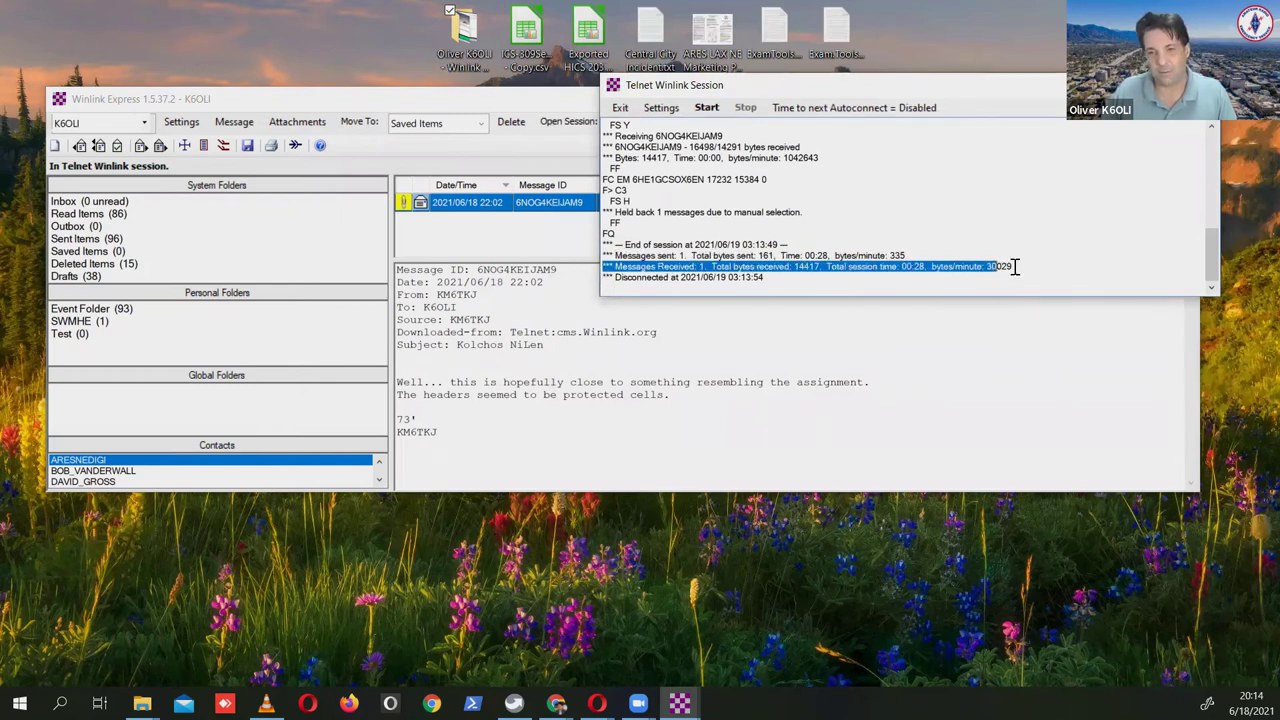
scroll(795, 232, up, 3)
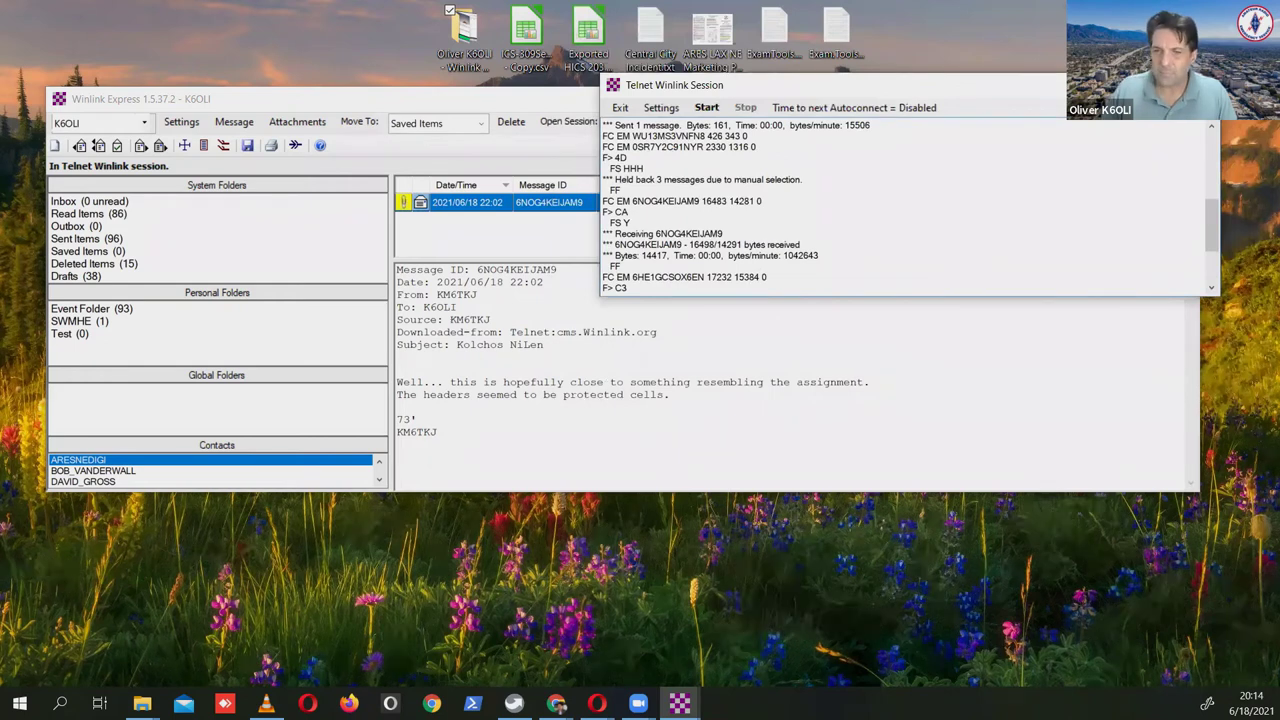
click(55, 146)
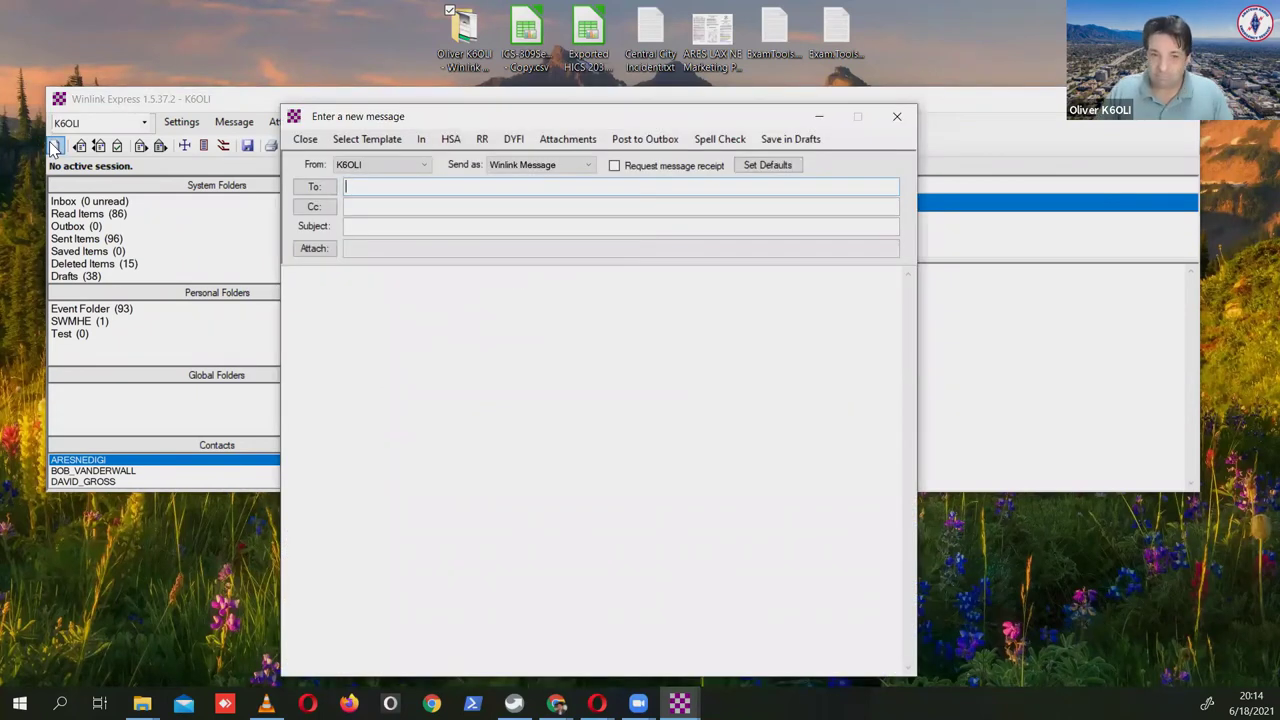
Step: Open the LAX Bed Availability Report - HSA template from Standard Templates > CA STATE Forms > LA COUNTY Forms
click(370, 142)
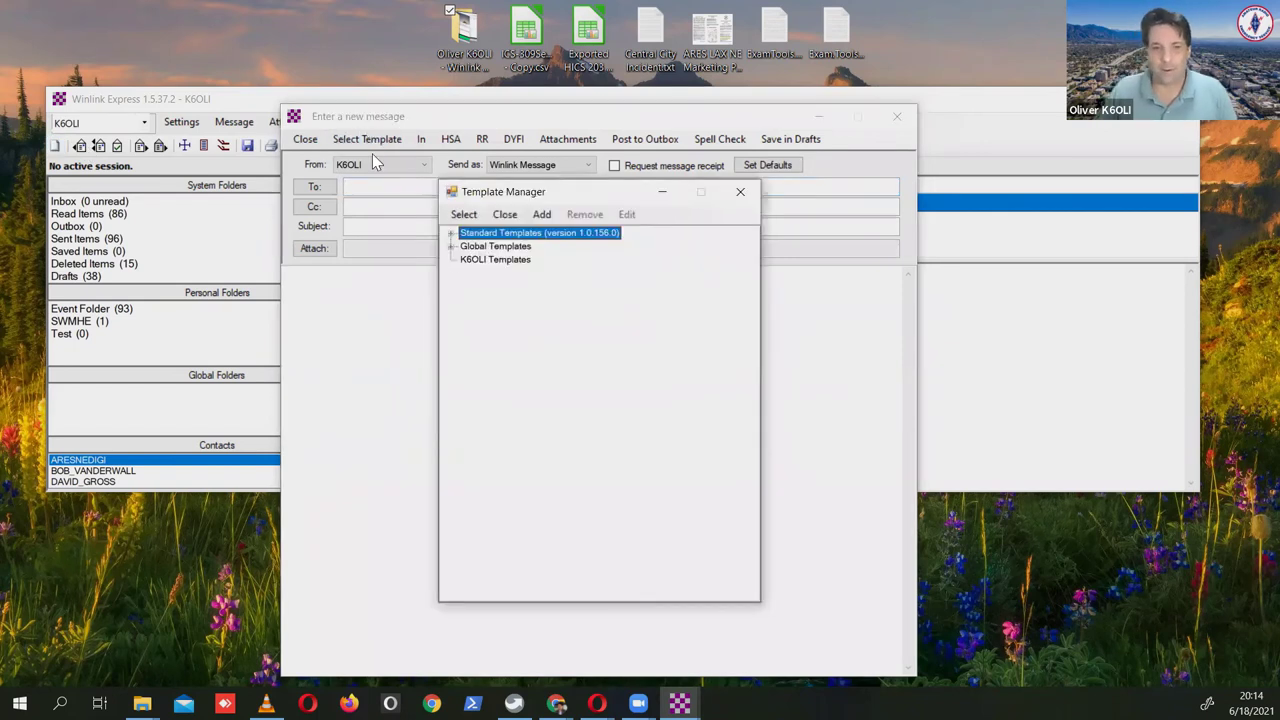
click(453, 235)
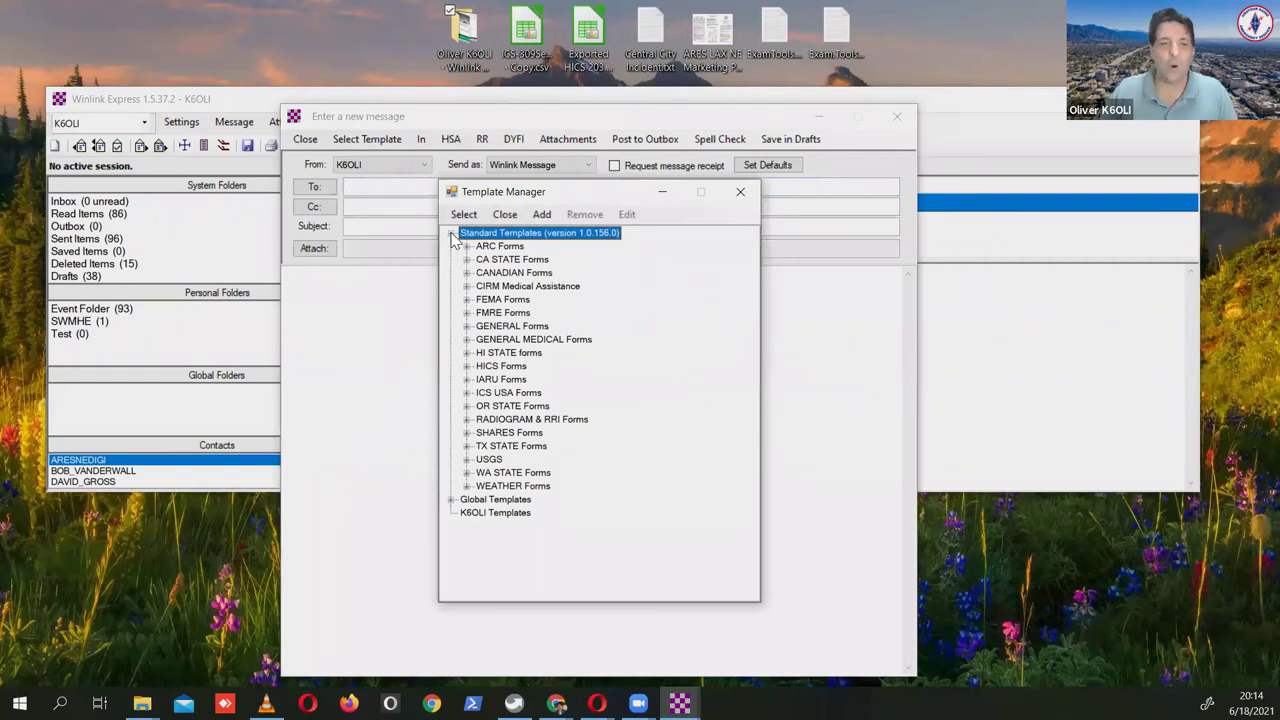
click(466, 260)
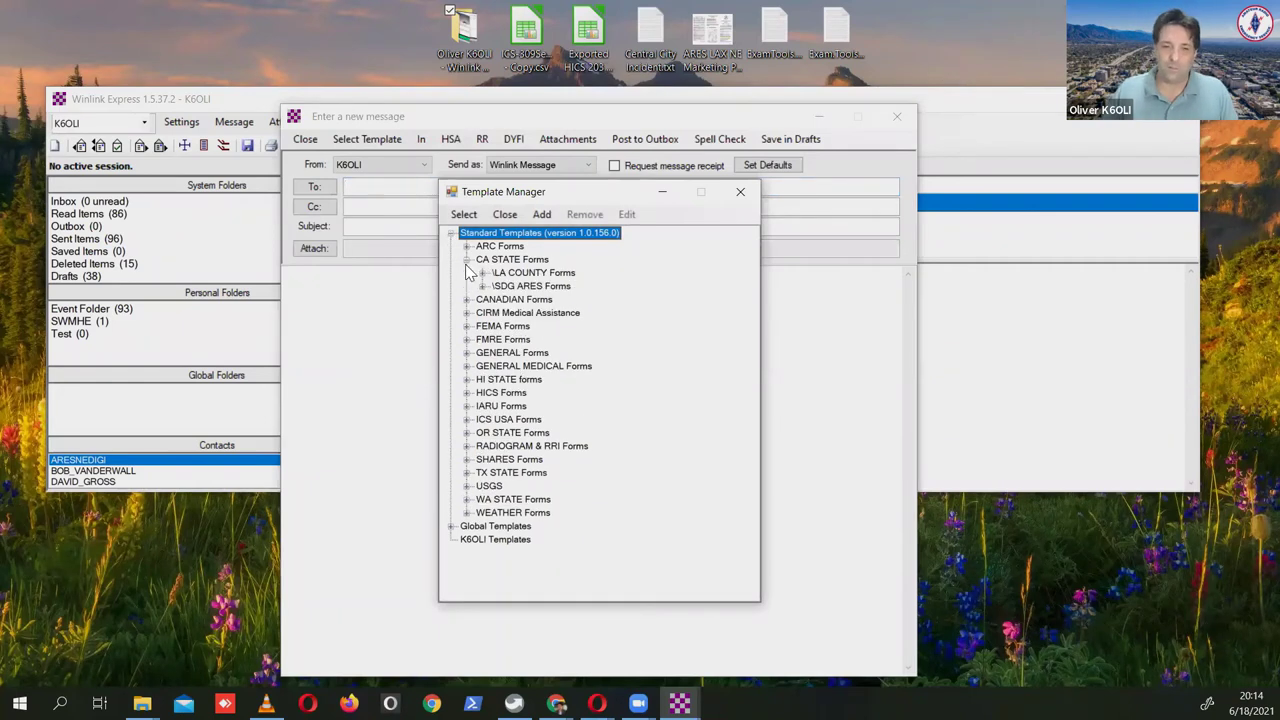
click(483, 273)
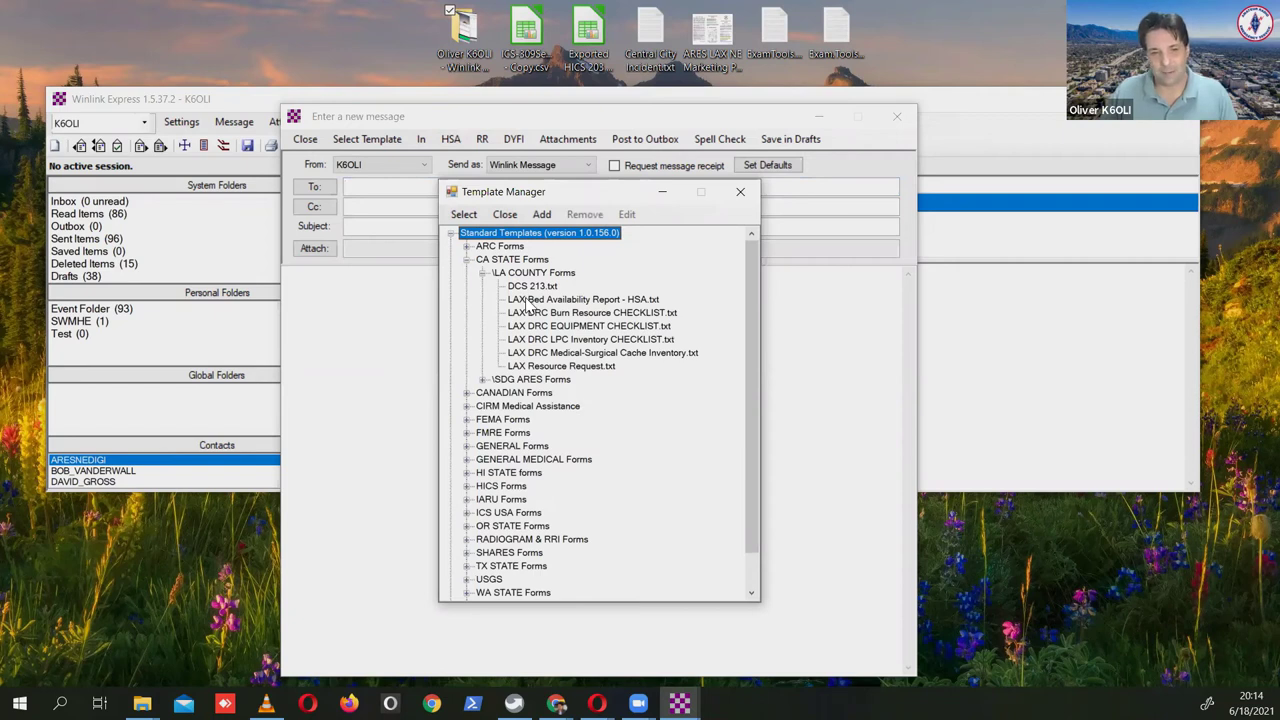
click(530, 303)
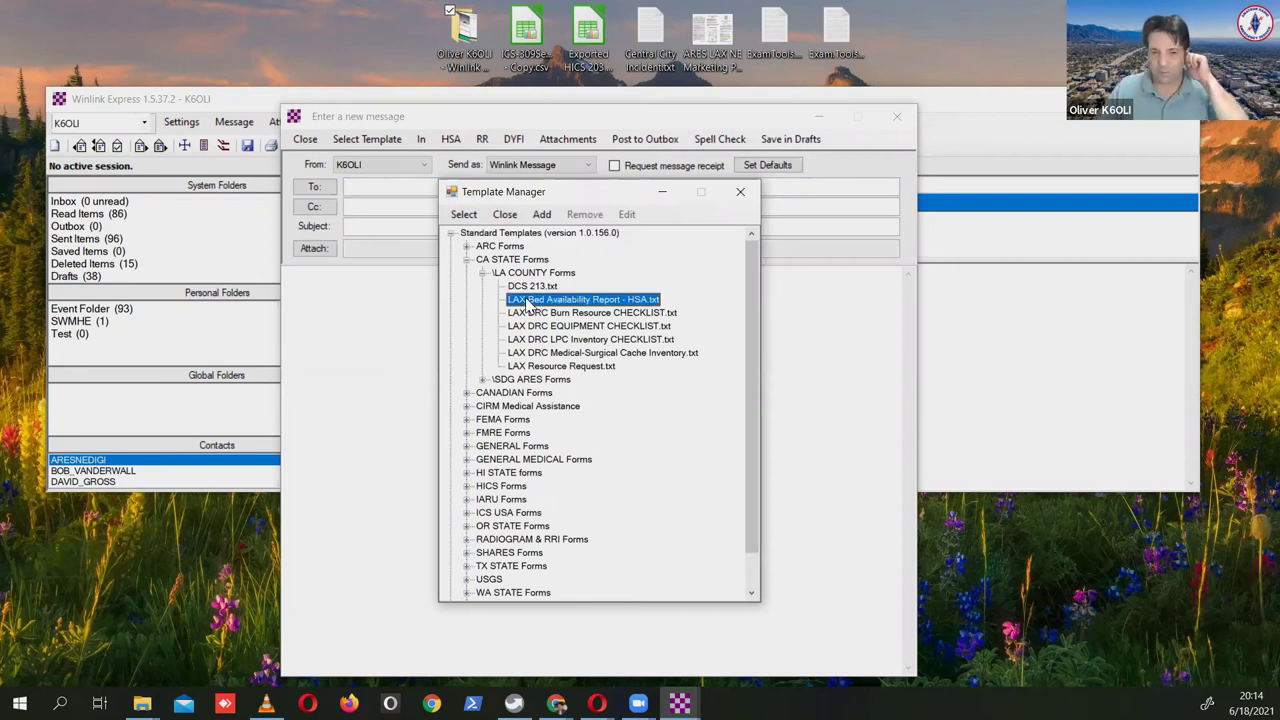
double_click(528, 303)
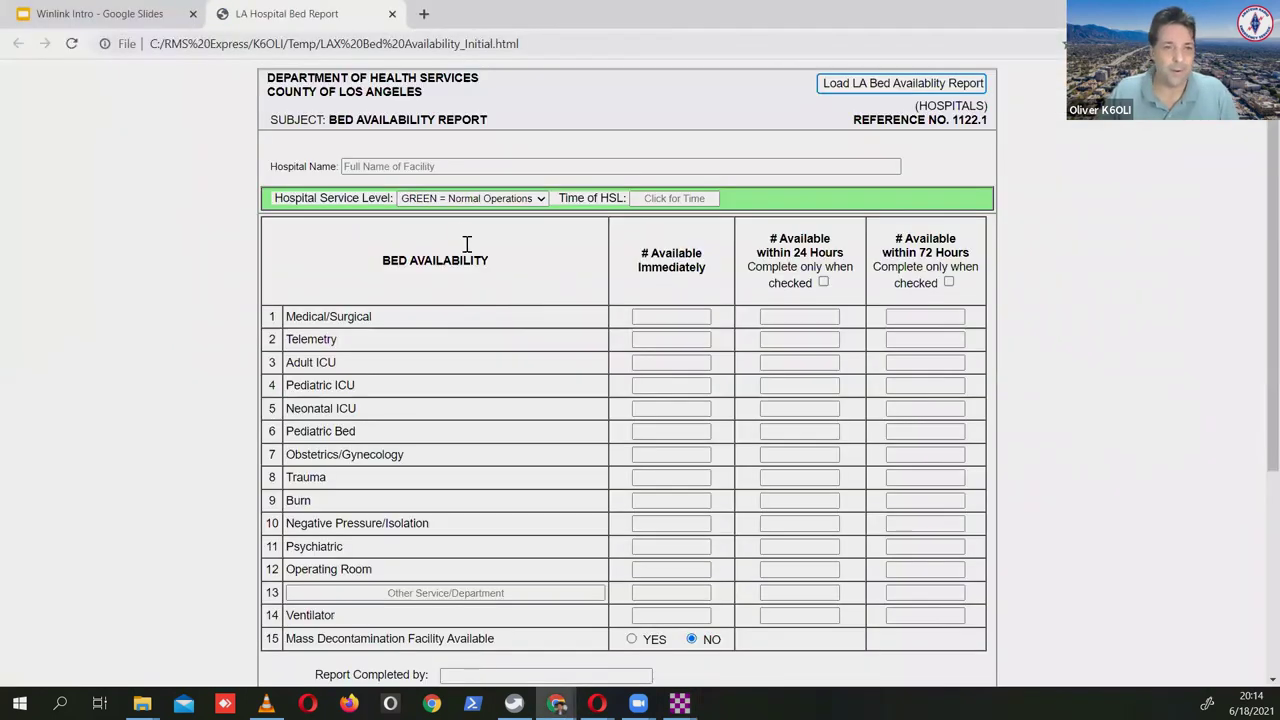
Step: Set the Hospital Service Level to ORANGE = Modified Service
click(486, 198)
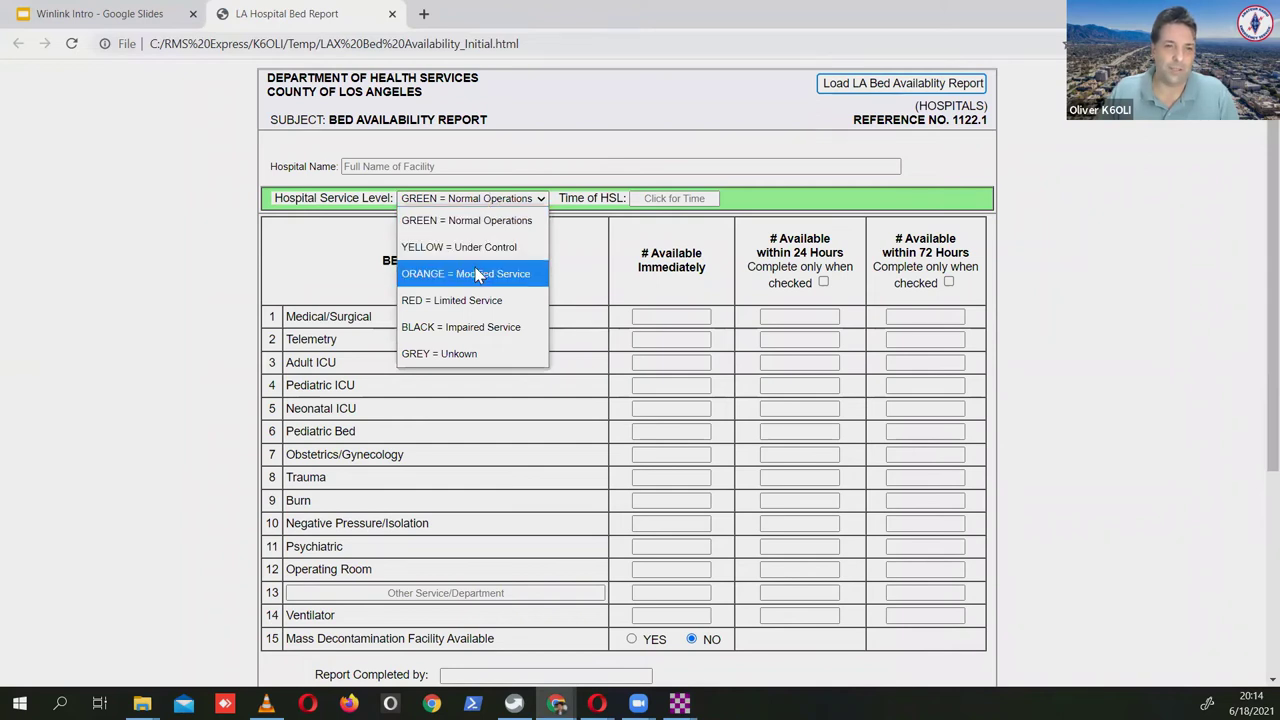
click(478, 274)
click(470, 200)
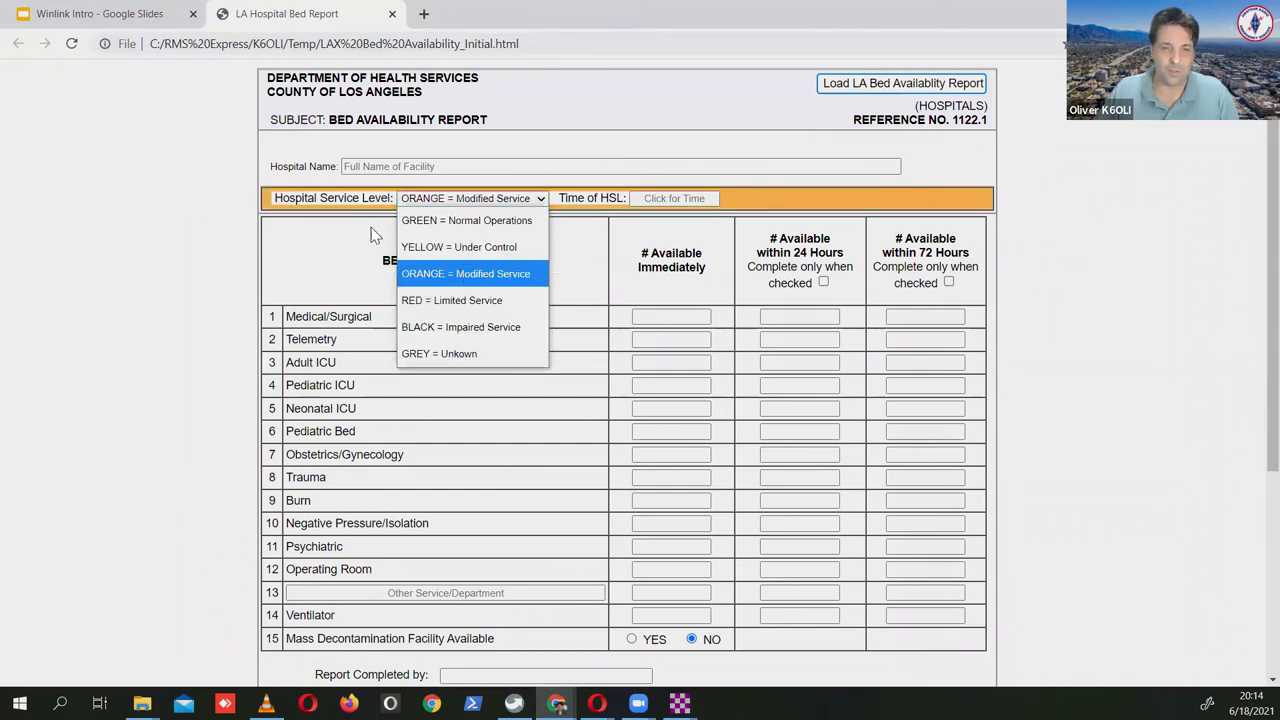
Step: Scroll through the LA Hospital Bed Report form, then close it
scroll(313, 296, down, 3)
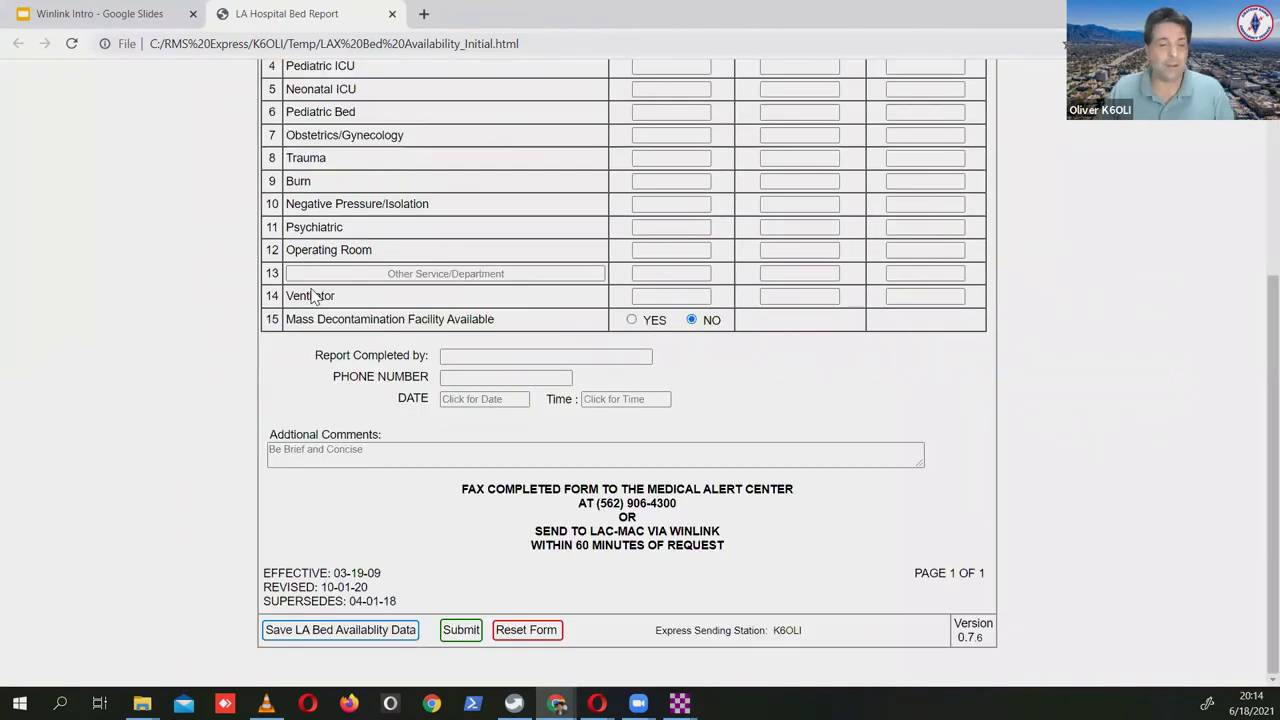
scroll(300, 296, up, 1)
scroll(380, 480, down, 1)
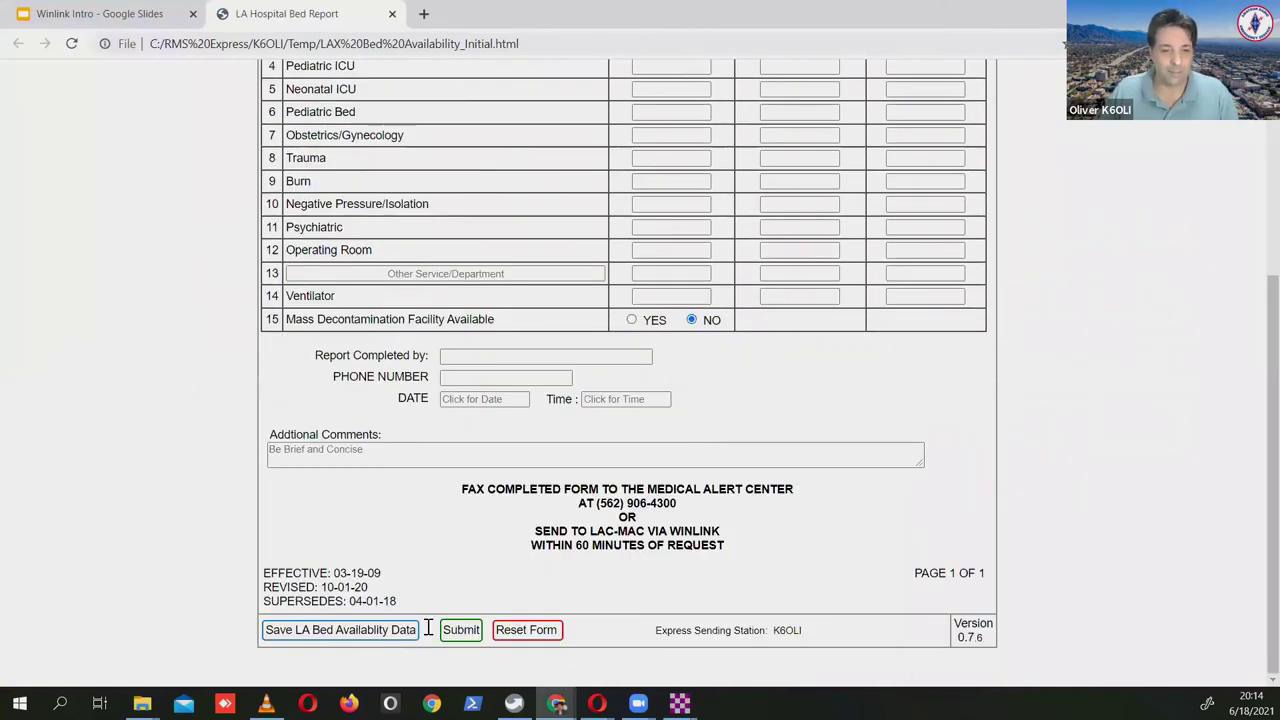
scroll(448, 482, up, 3)
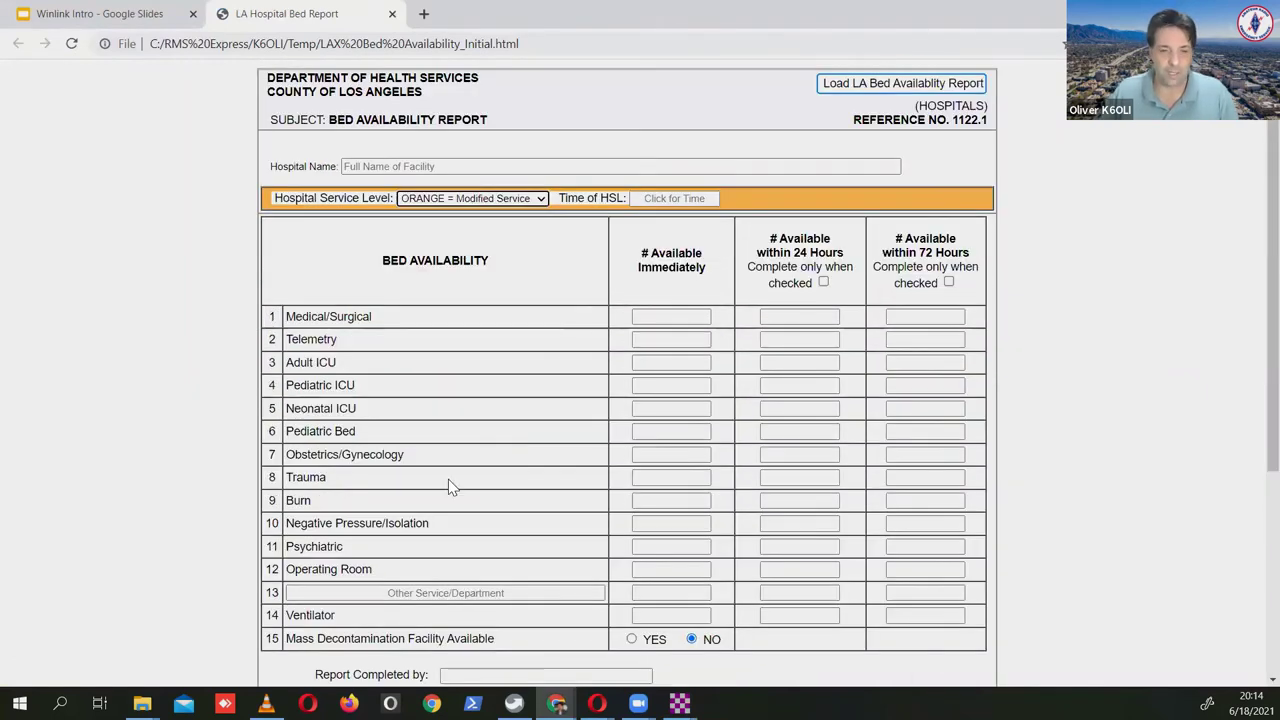
scroll(448, 482, down, 3)
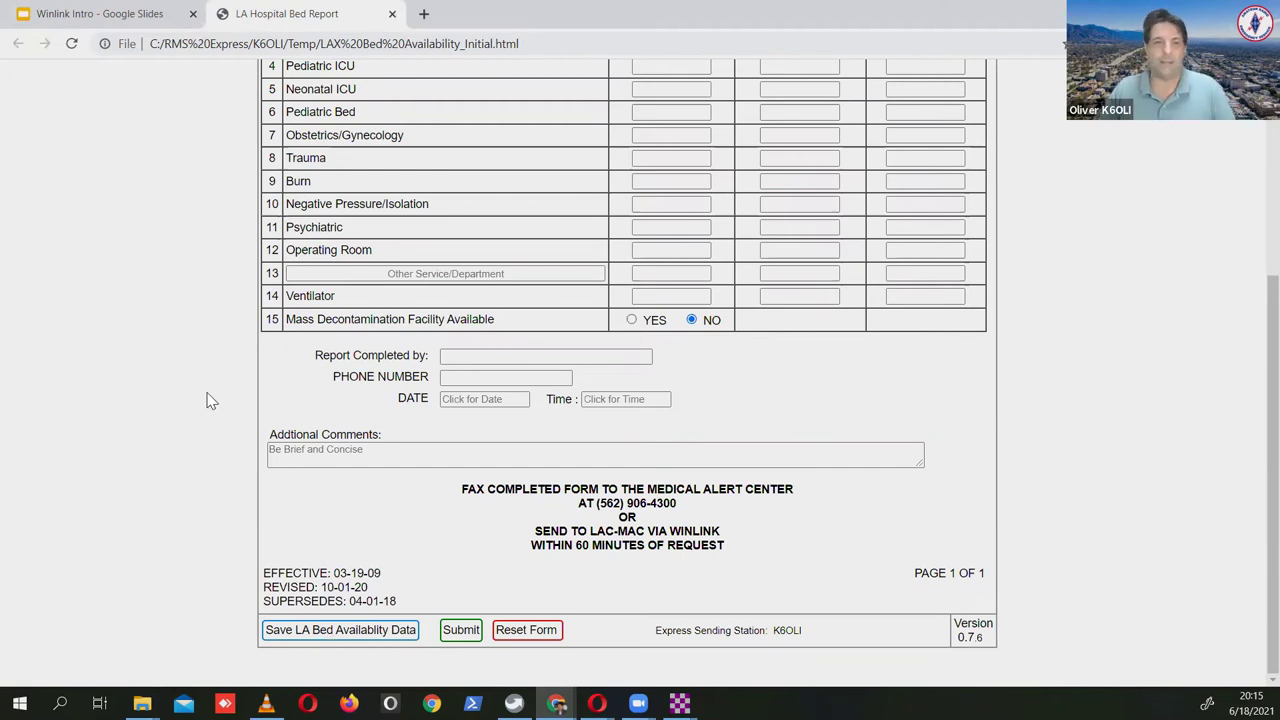
scroll(212, 400, up, 3)
scroll(535, 210, down, 3)
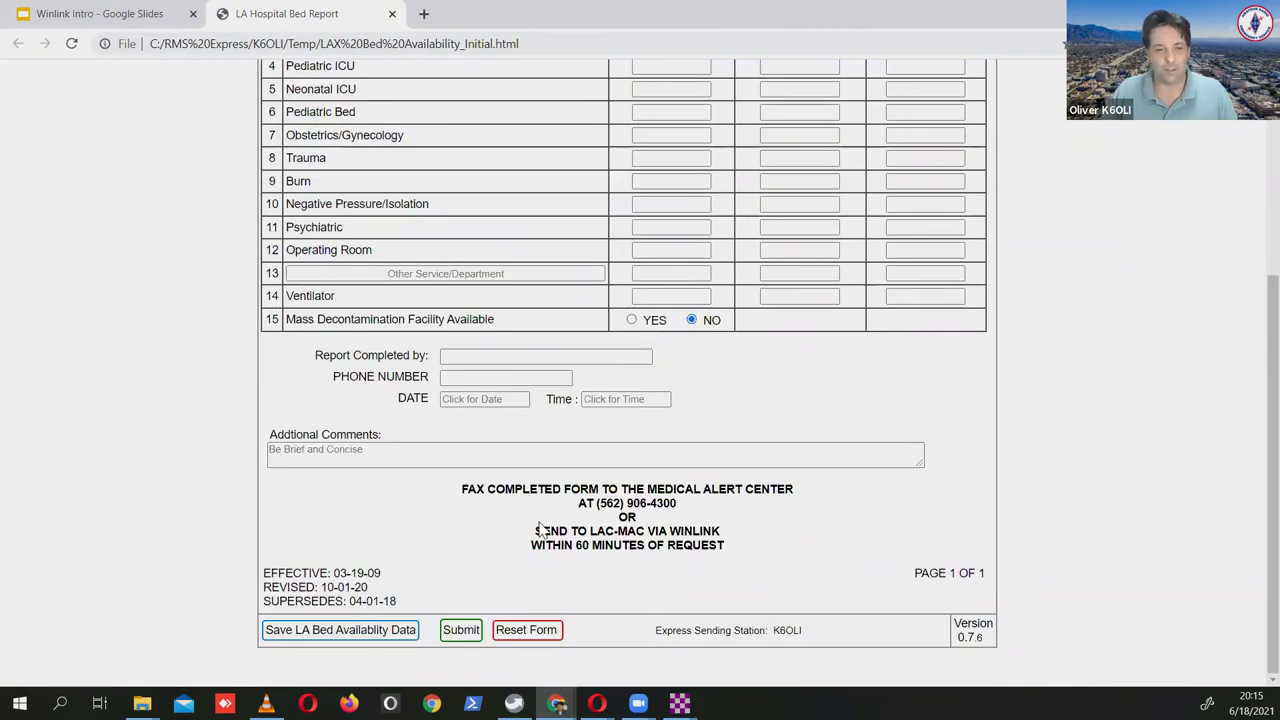
scroll(545, 530, up, 3)
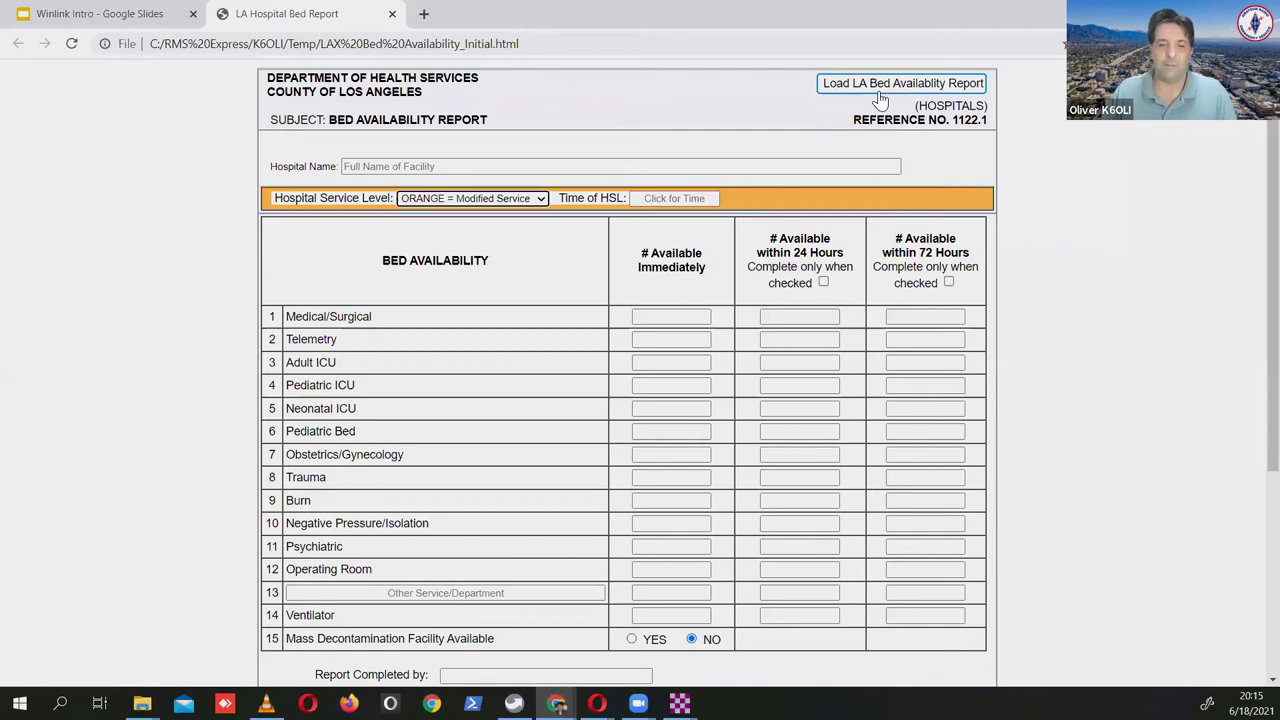
scroll(800, 276, down, 3)
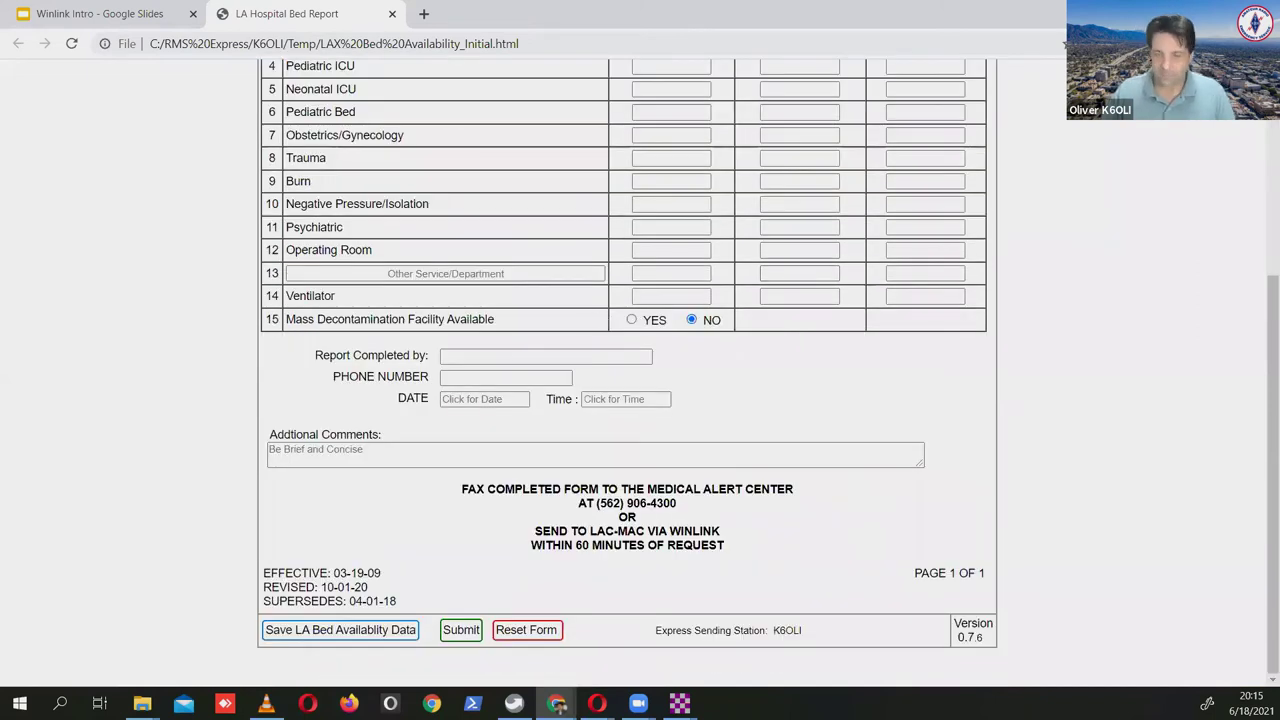
click(391, 13)
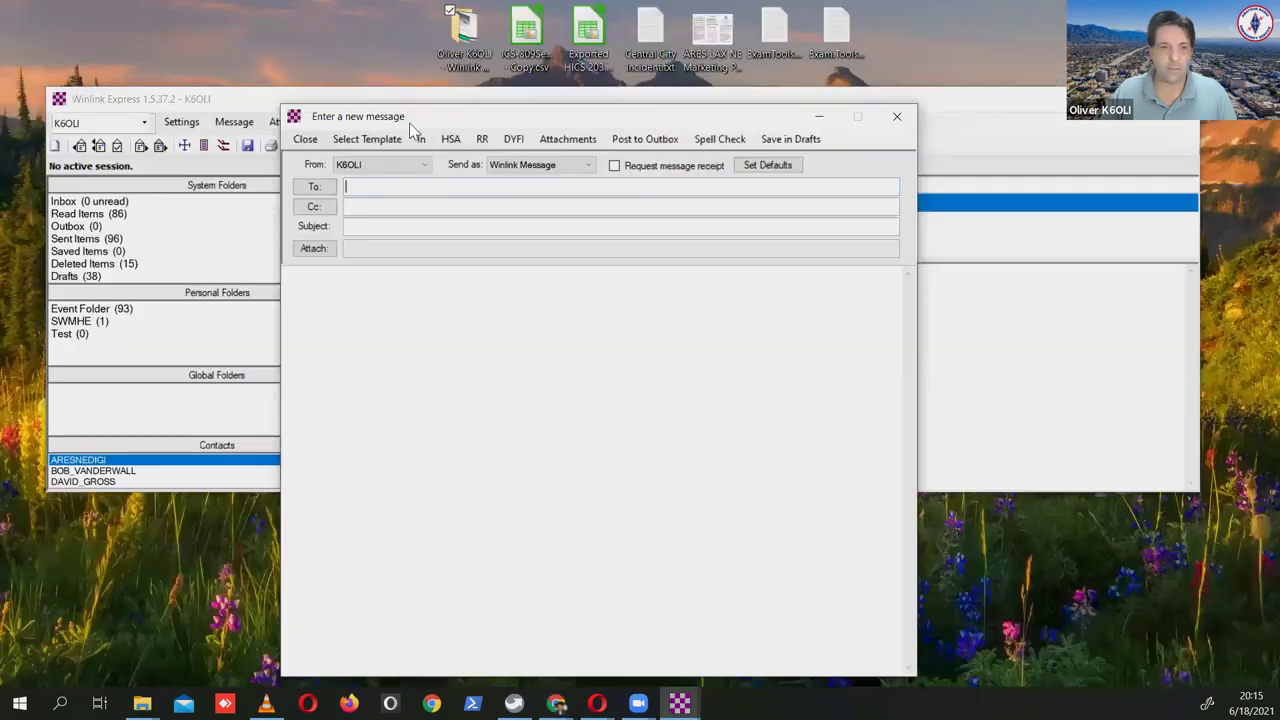
Step: Browse the Standard Templates categories and open HICS213.txt from HICS Forms
click(349, 140)
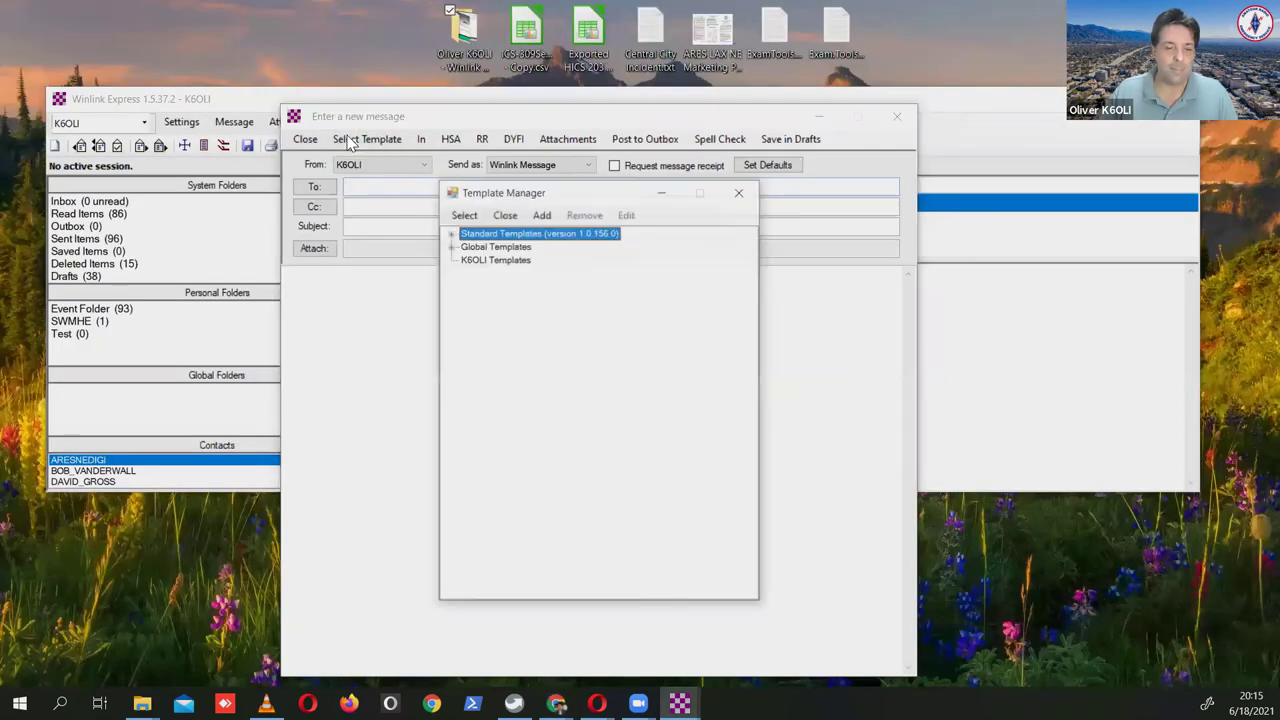
click(452, 233)
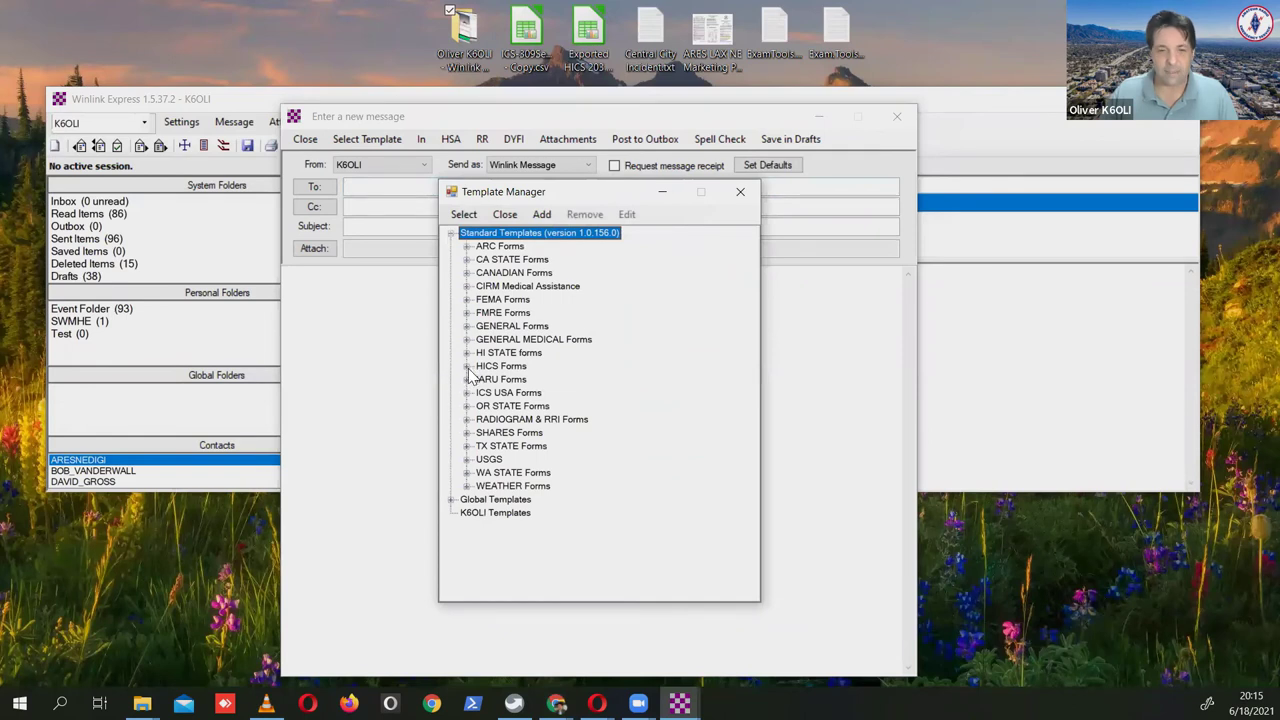
click(466, 393)
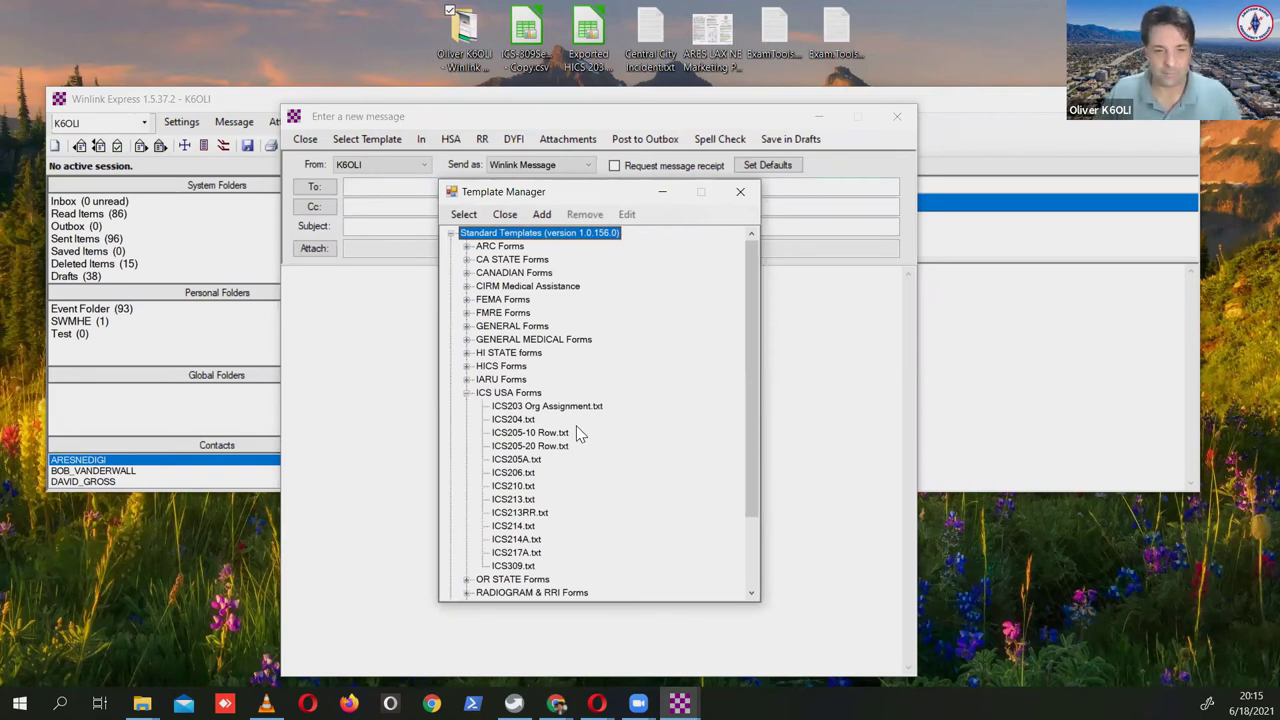
scroll(578, 433, down, 1)
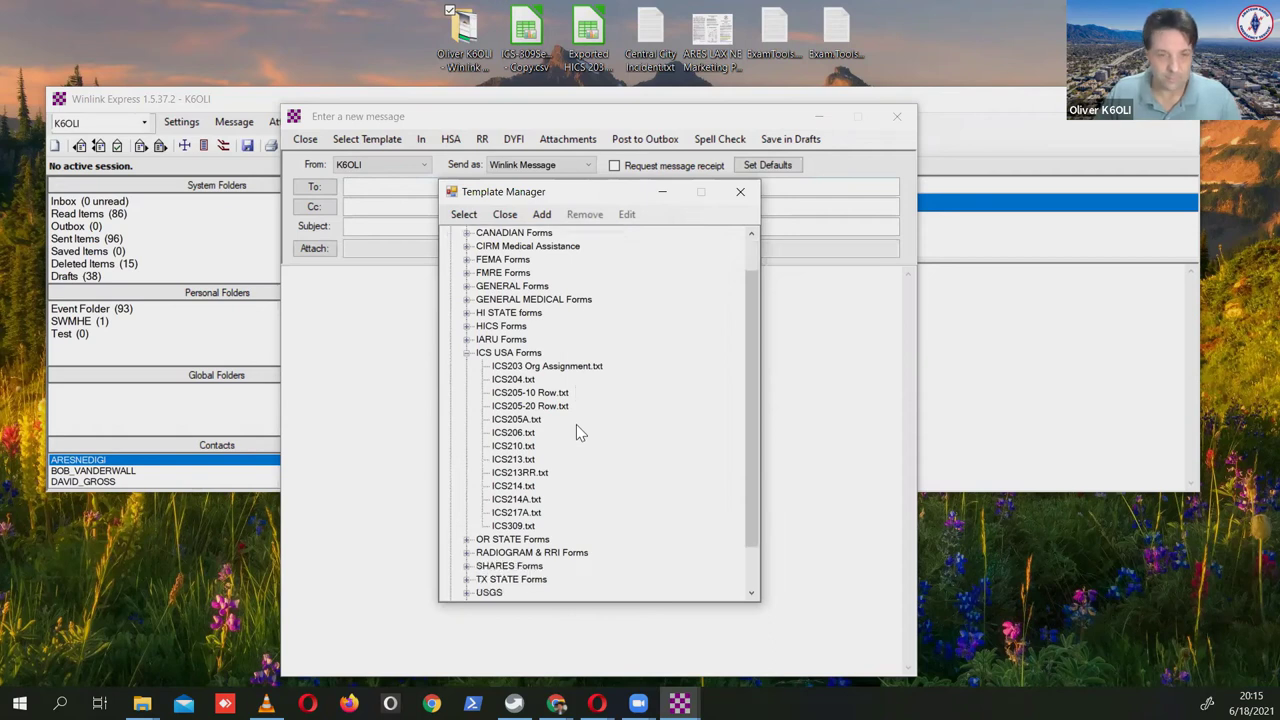
scroll(578, 433, up, 1)
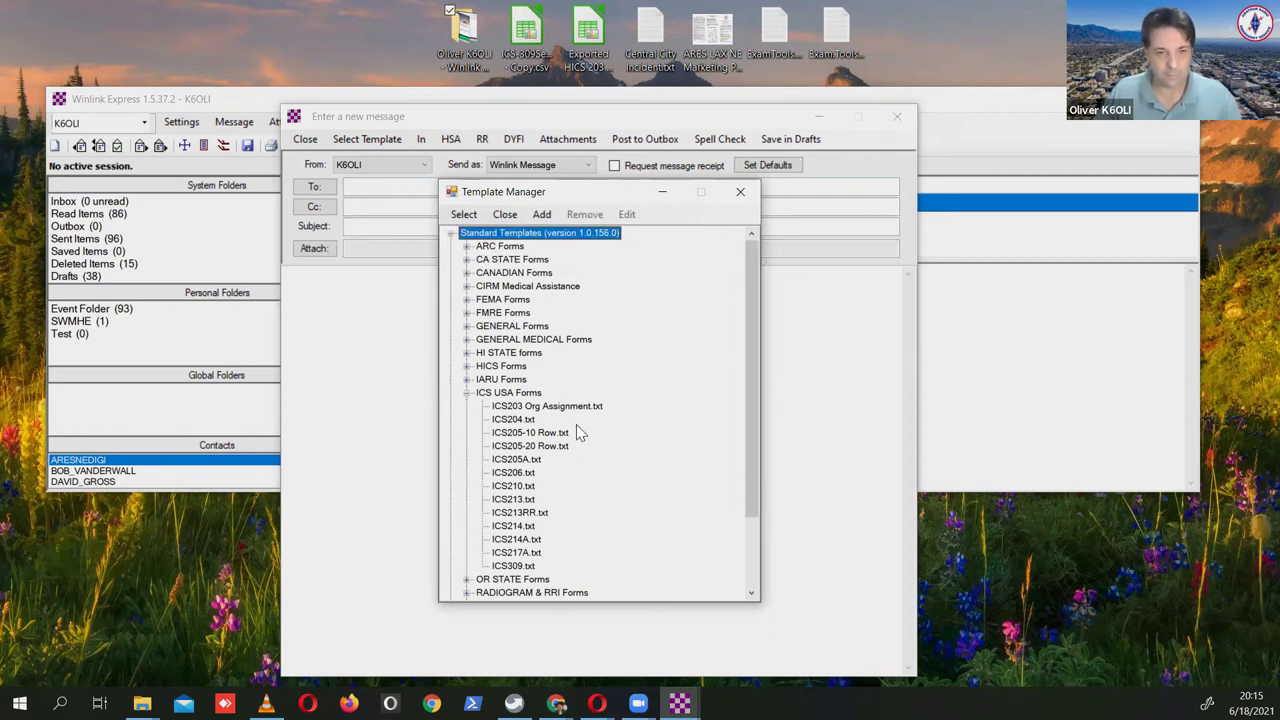
click(468, 392)
click(468, 392)
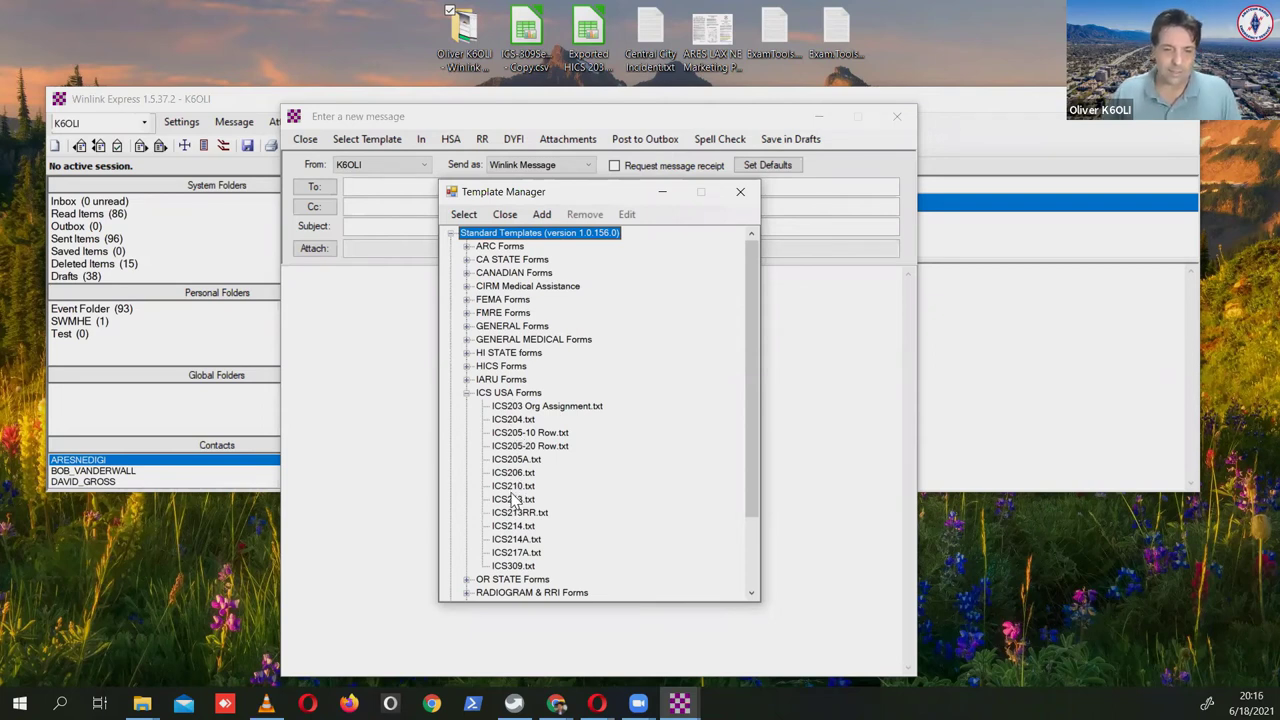
click(466, 393)
click(466, 367)
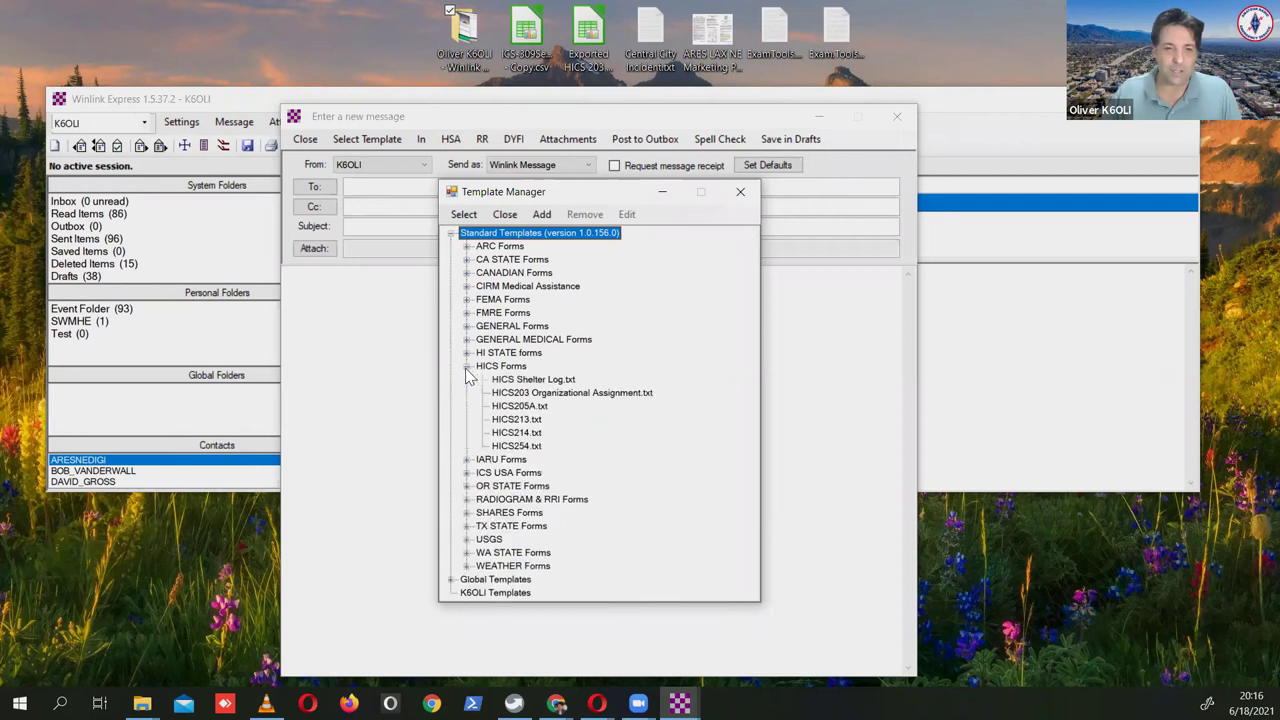
click(525, 420)
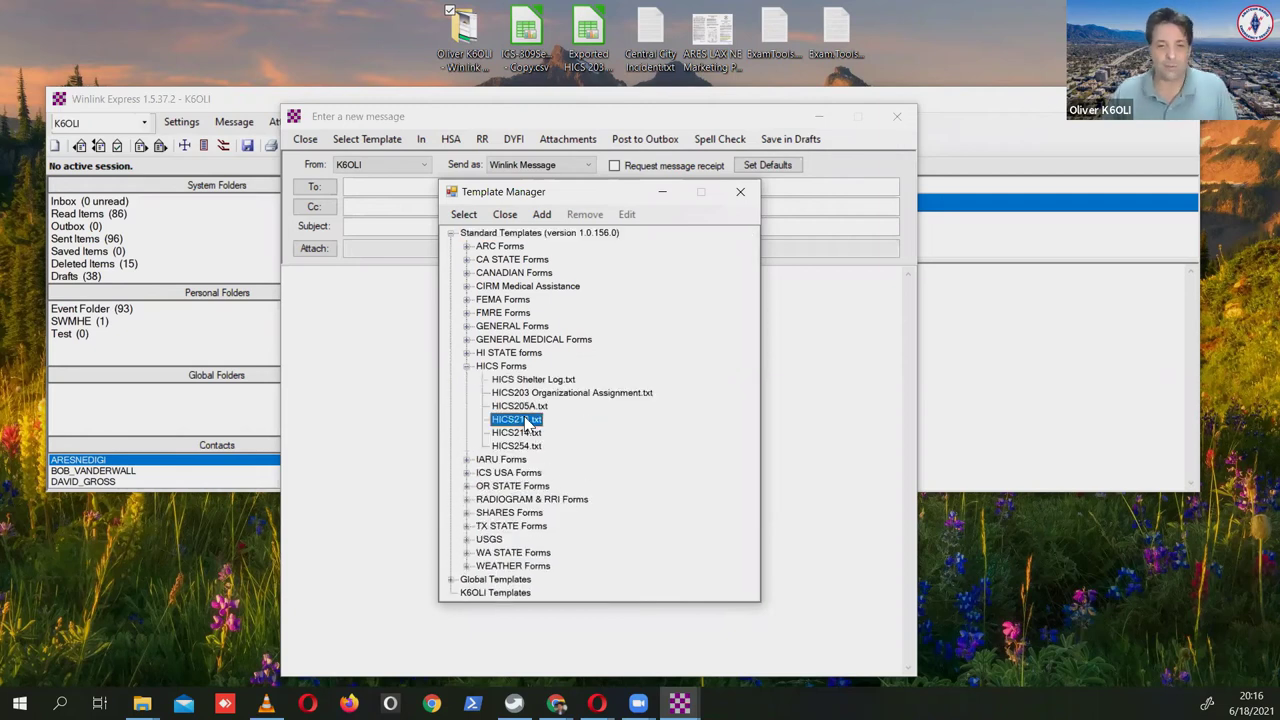
double_click(525, 420)
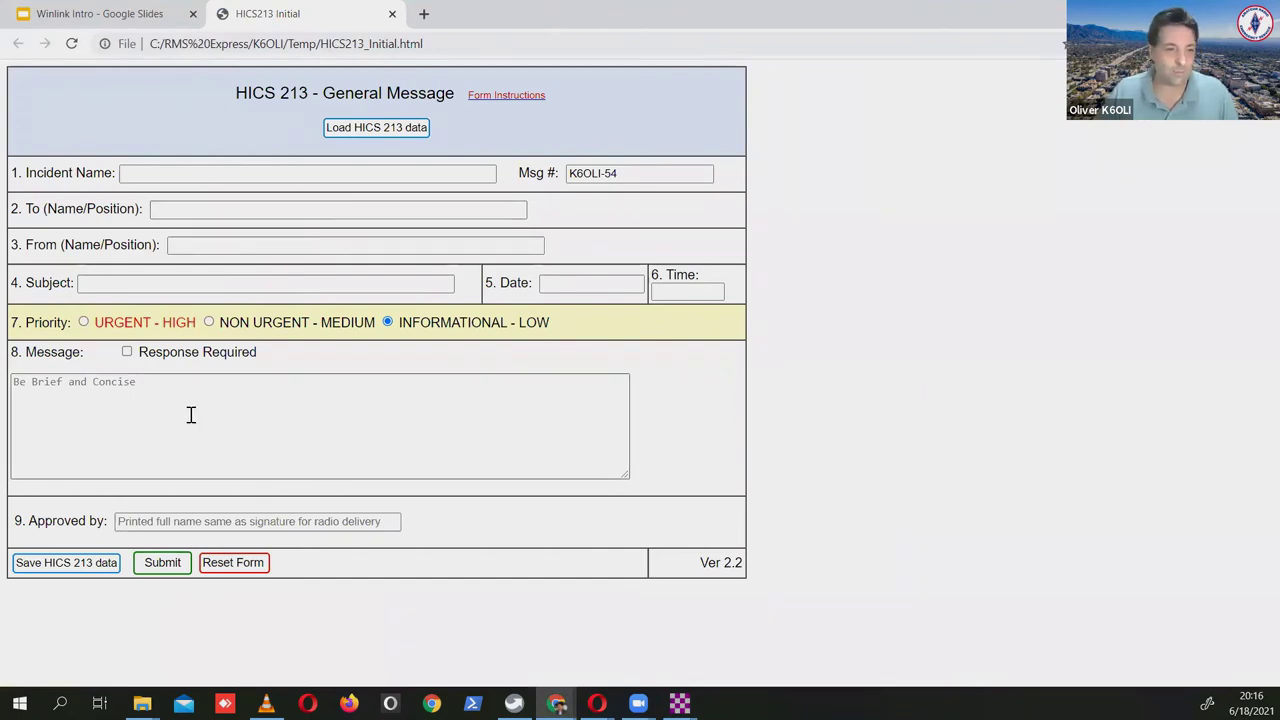
Step: Enter 'W6SD Demonstration' as the HICS 213 incident name, fixing a typo
click(208, 177)
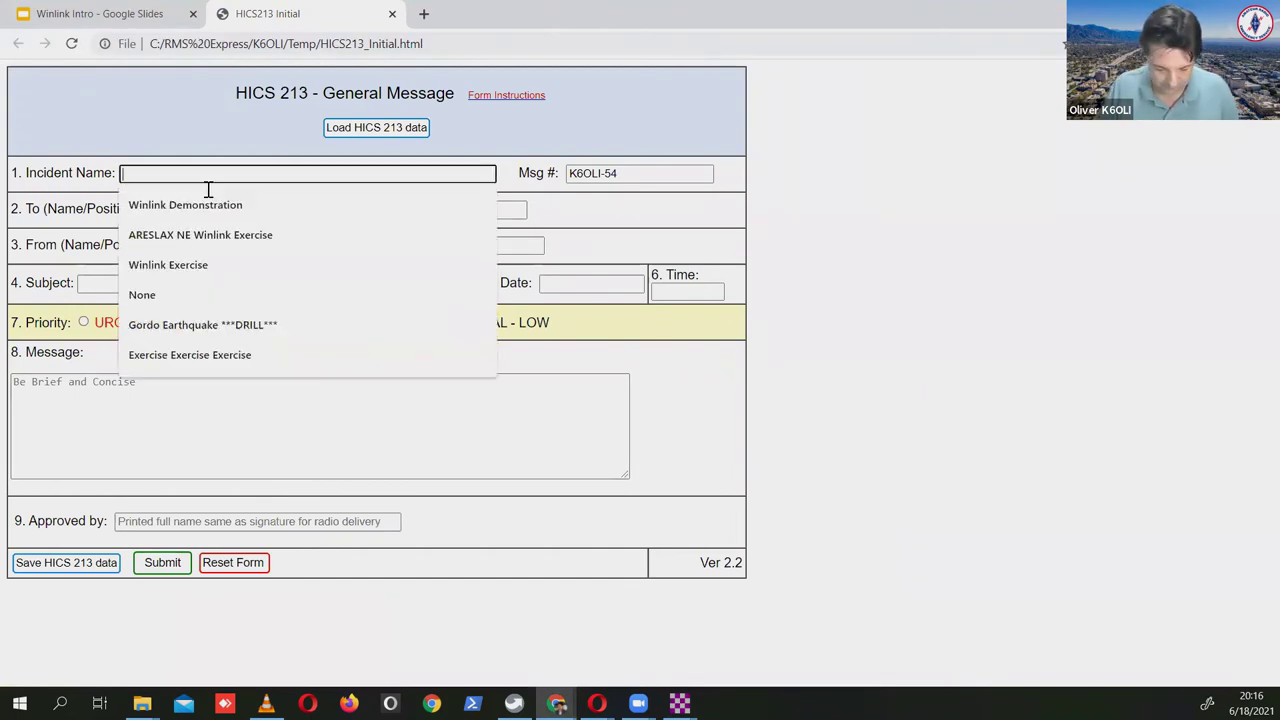
text(W6)
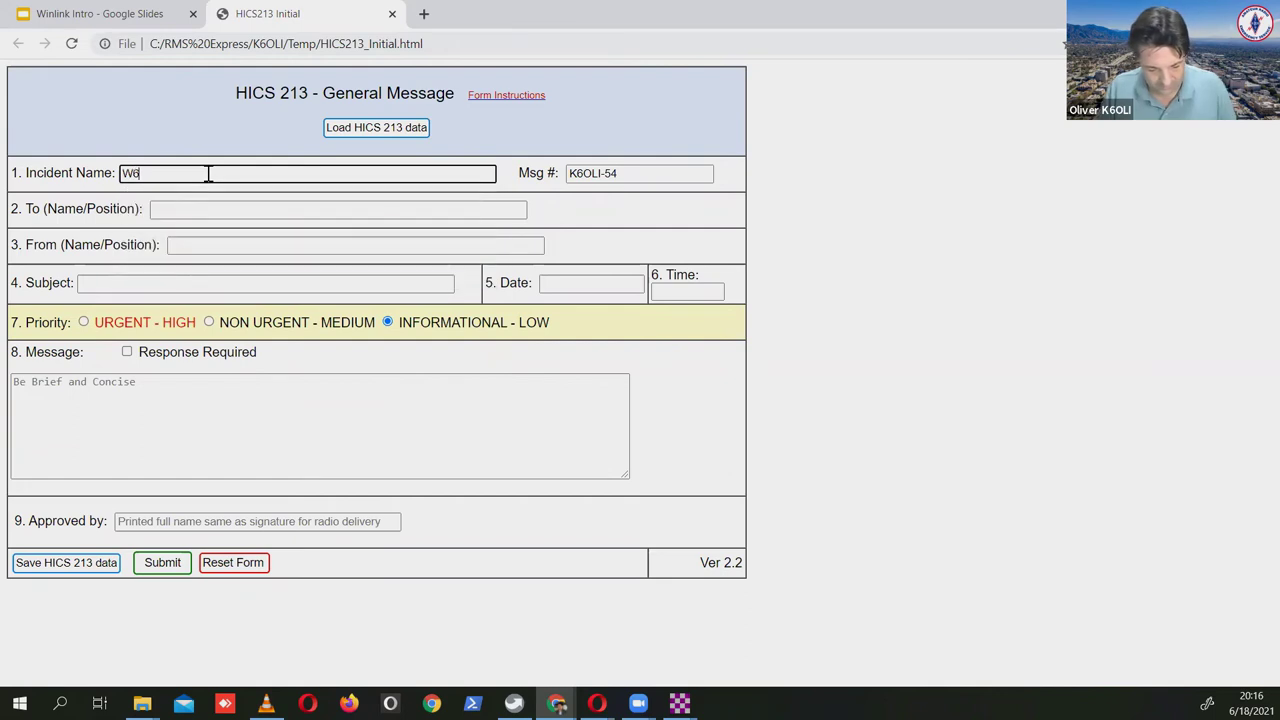
text(SD Deo)
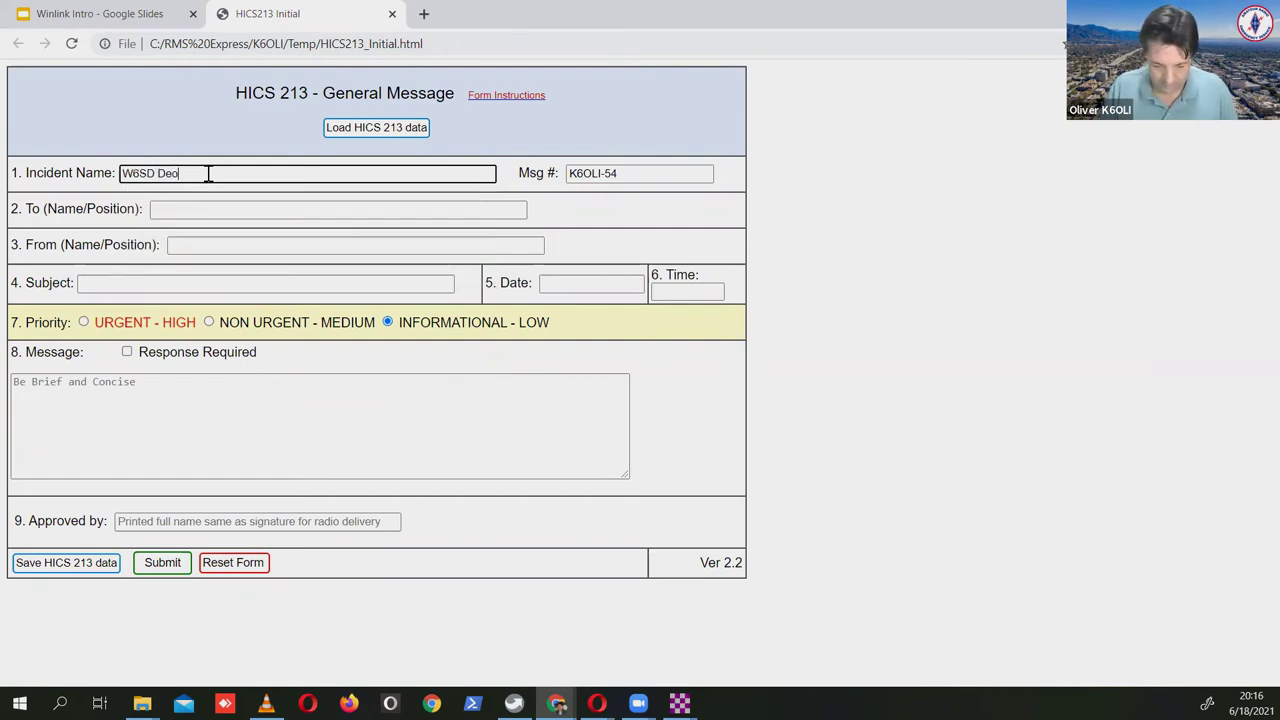
text(mstration)
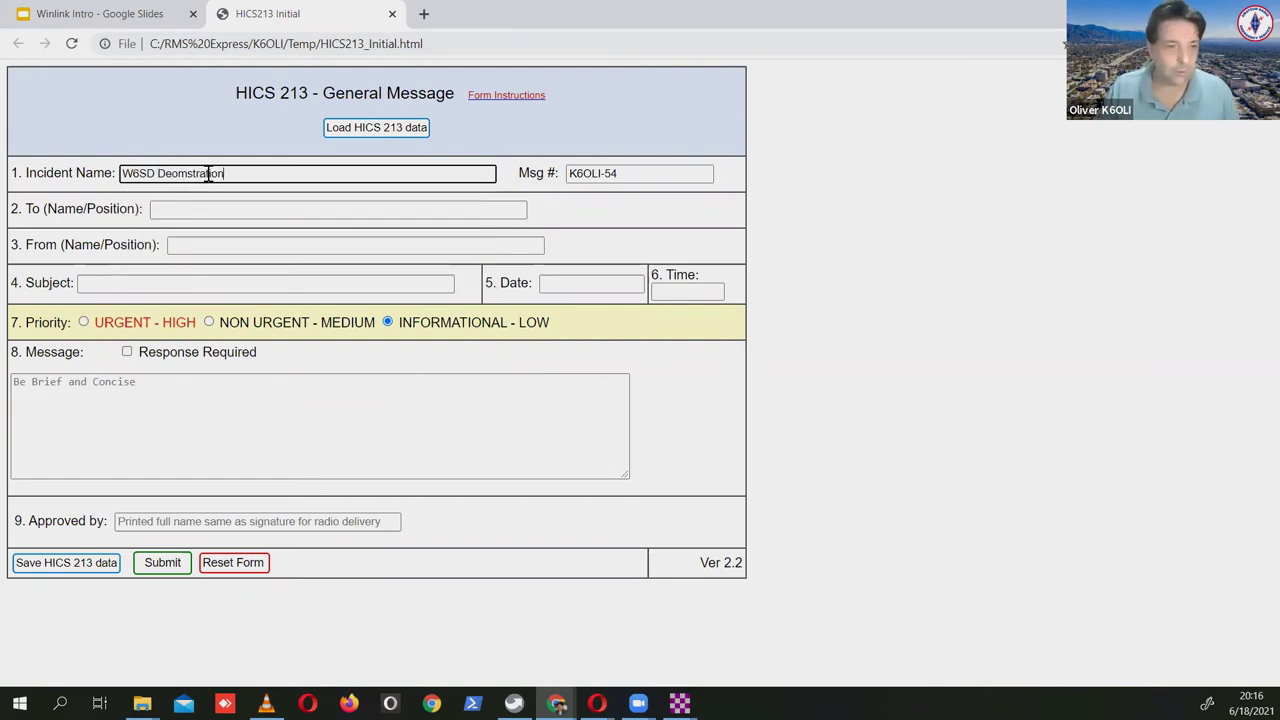
key(BackSpace)
key(BackSpace)
key(BackSpace)
key(BackSpace)
key(BackSpace)
key(BackSpace)
key(BackSpace)
key(BackSpace)
key(BackSpace)
key(BackSpace)
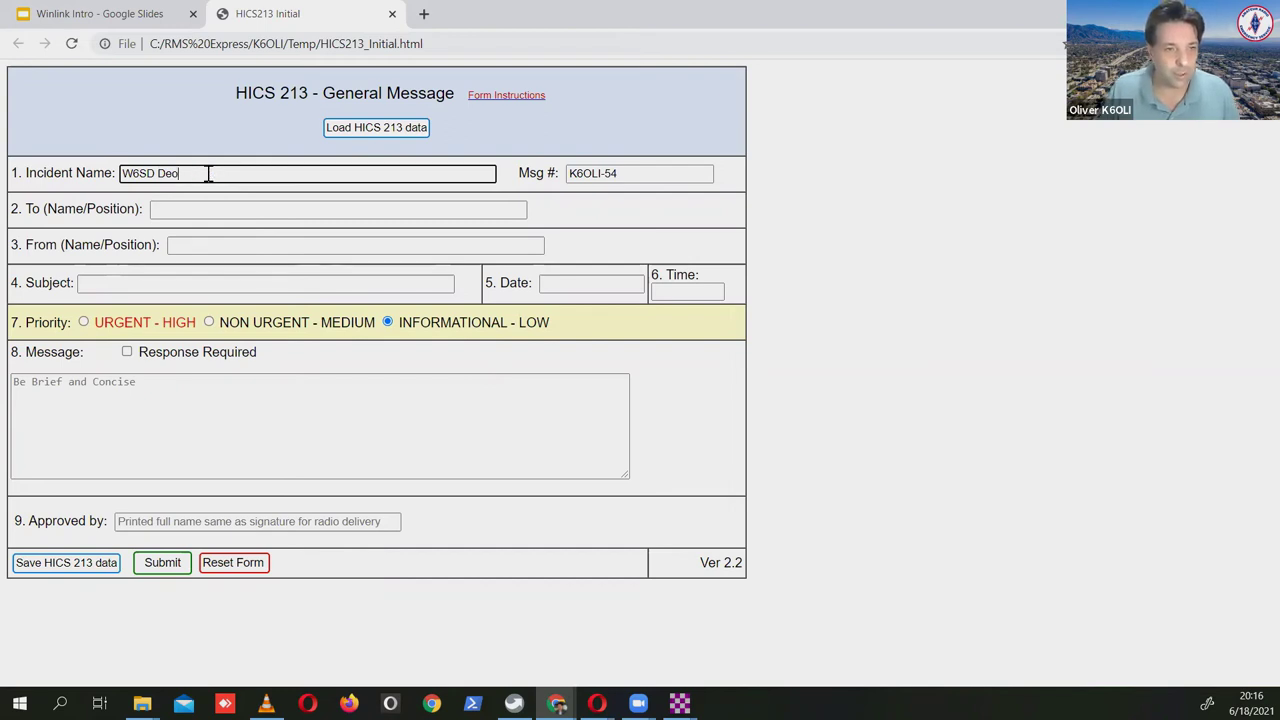
text(monstration)
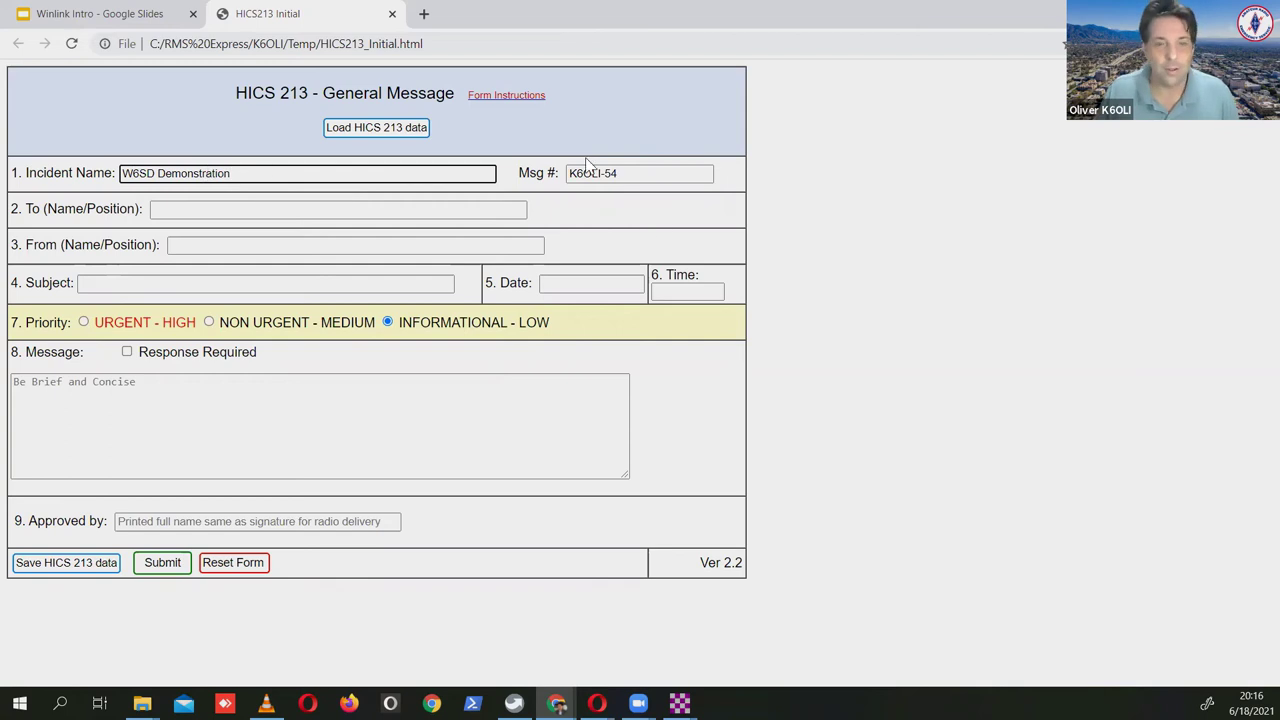
Step: Fill in the recipient and sender name/position, and type the subject 'Testing Winlink'
click(268, 216)
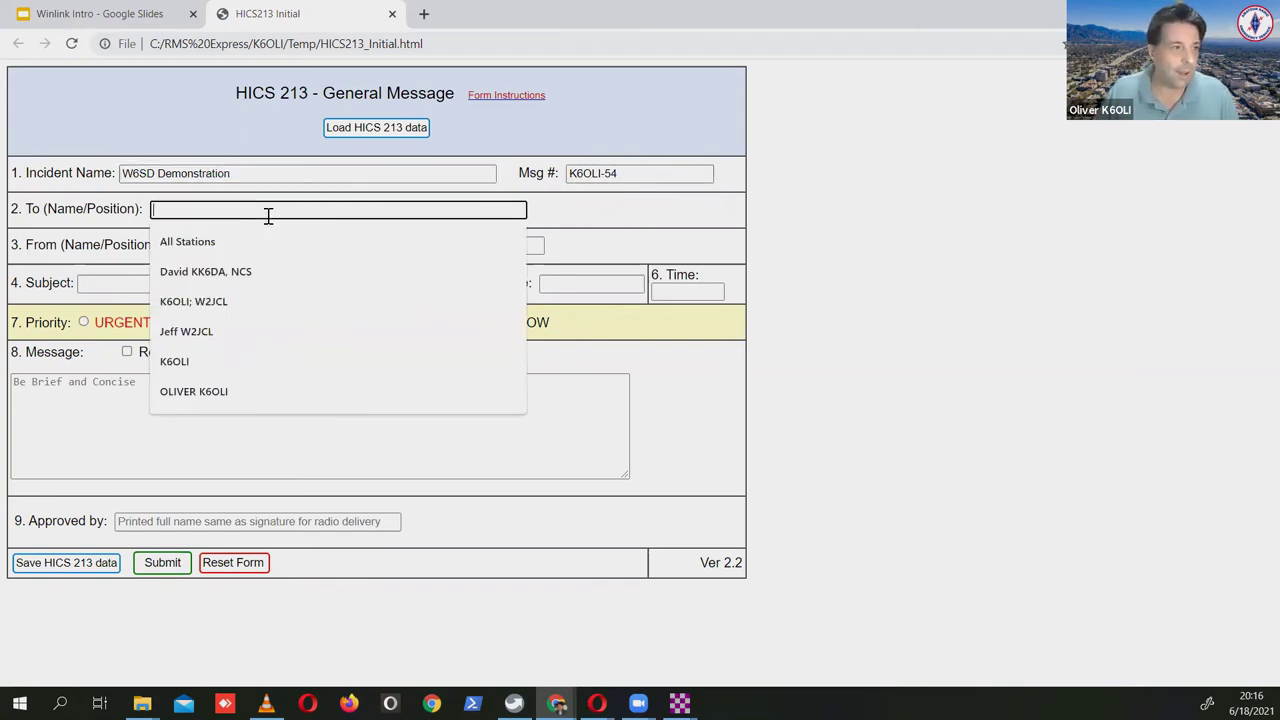
text(K6)
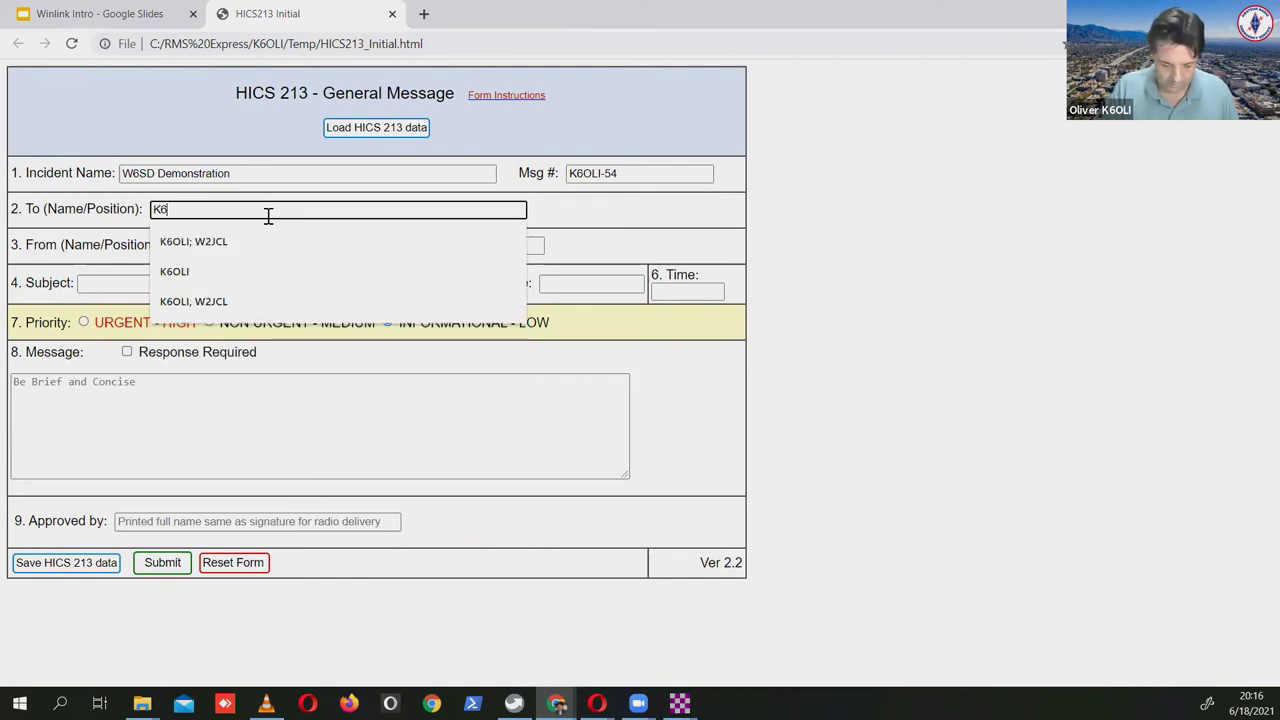
text(AUR)
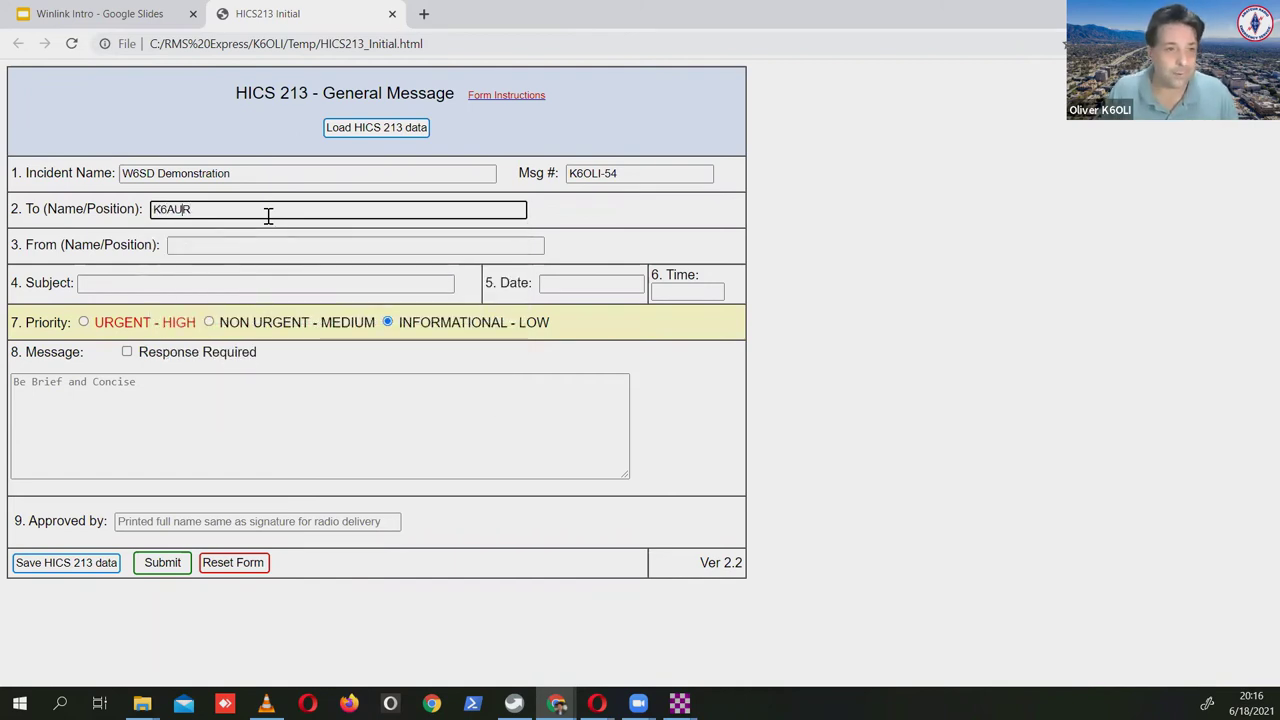
text(Alex )
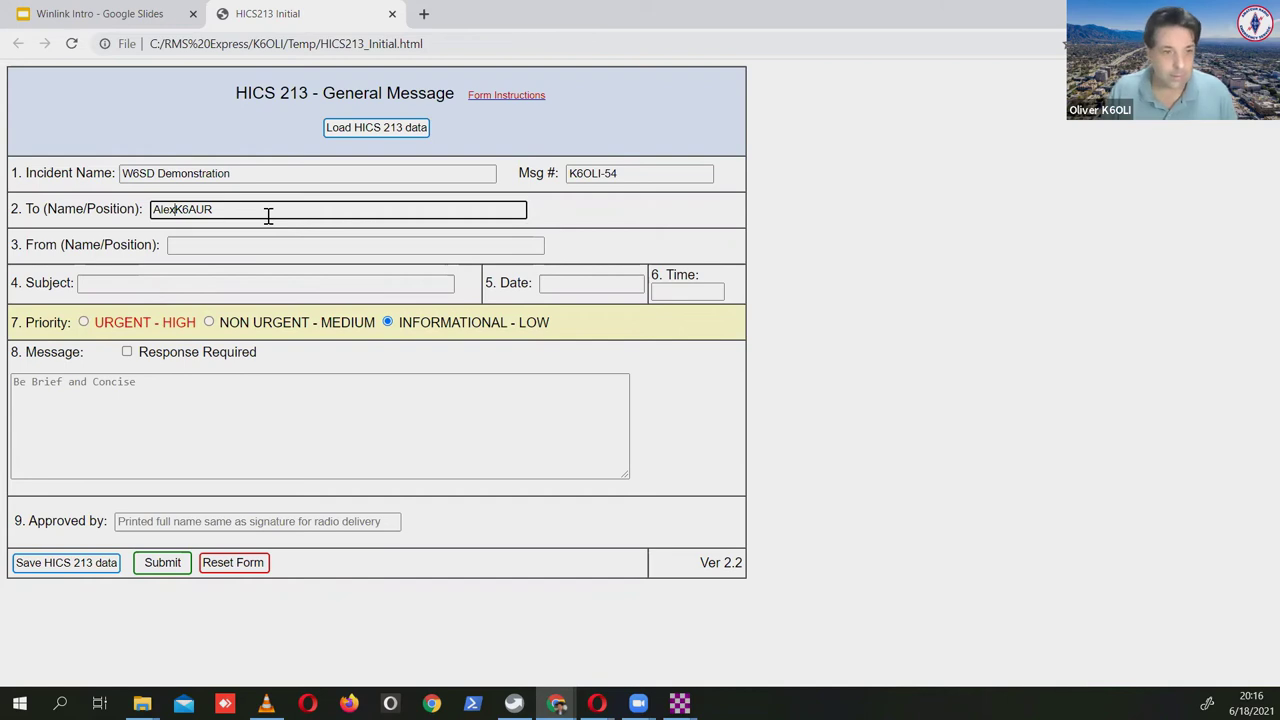
text(/IC)
click(265, 247)
text(Oliver K6OLI)
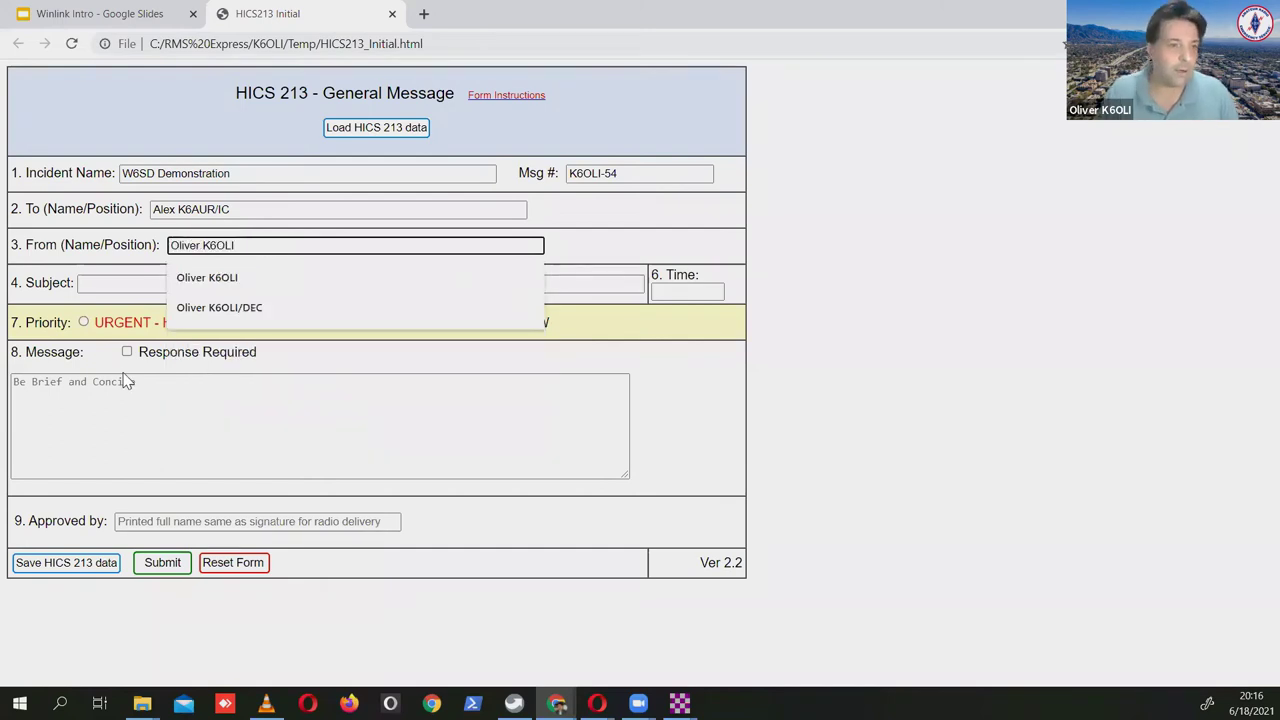
click(122, 282)
text(Te)
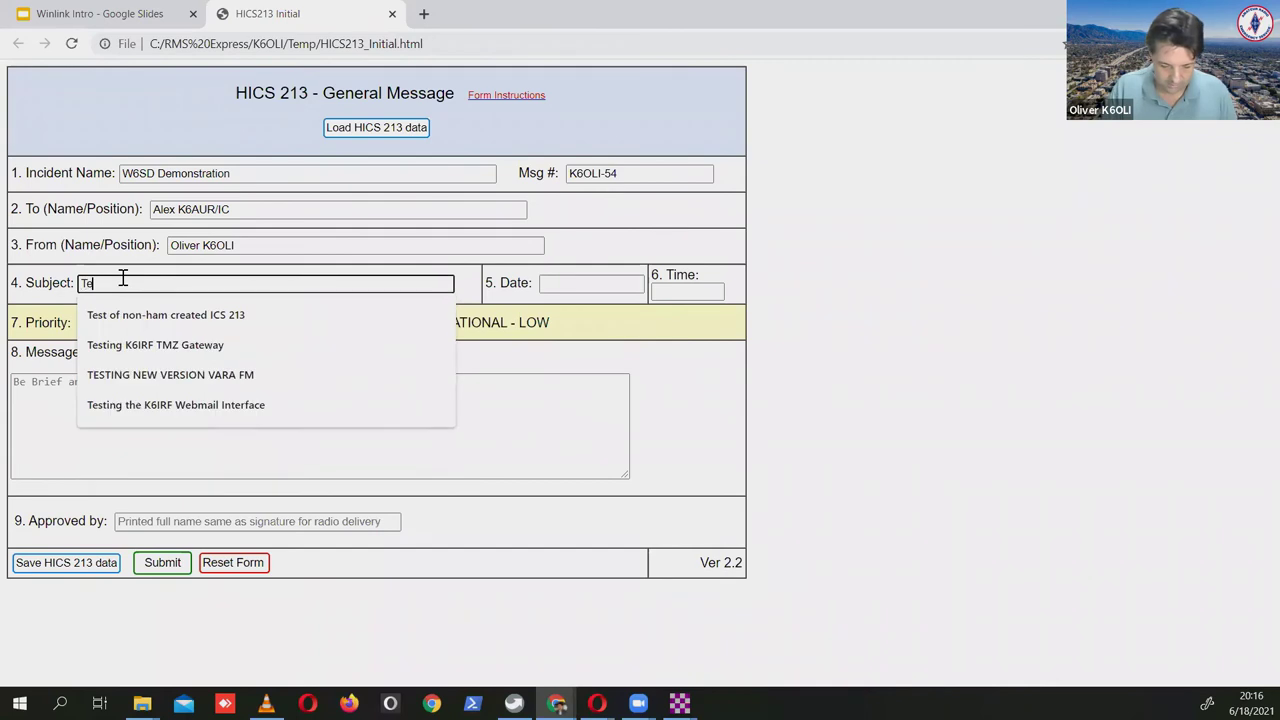
text(sting Winlink)
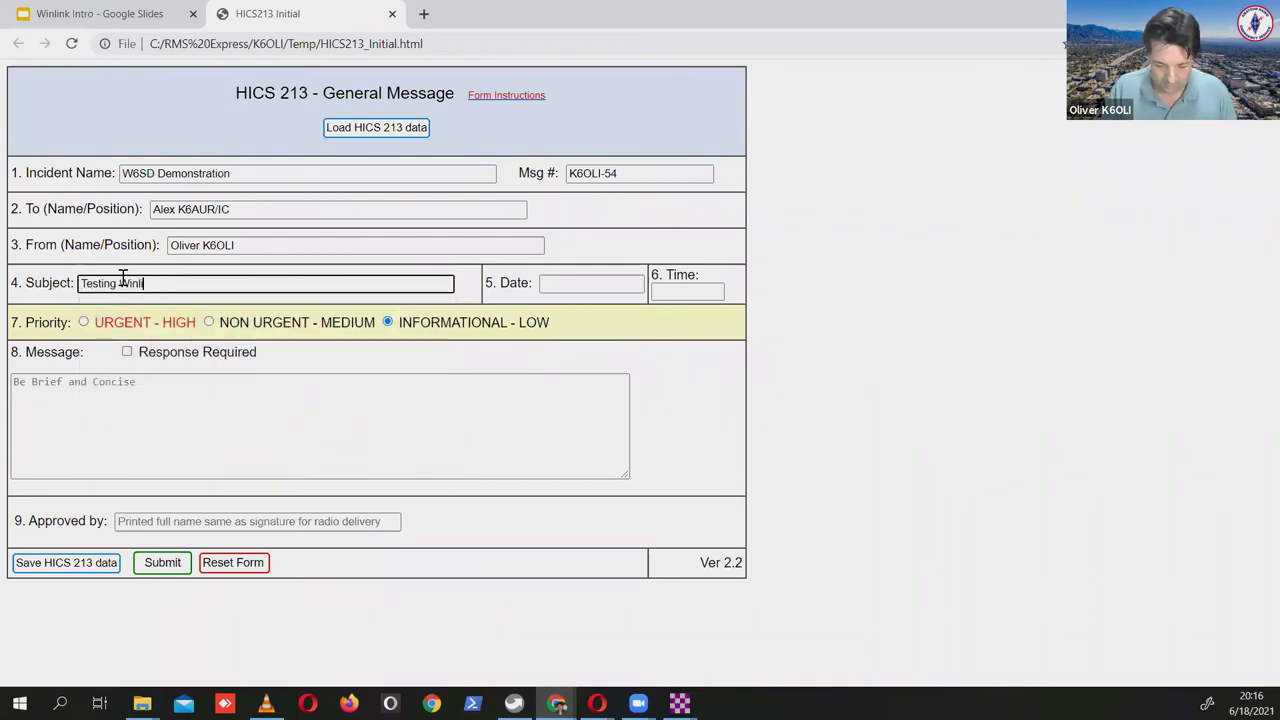
Step: Set the message date to 2021-6-18 and the time to 20:17
click(600, 281)
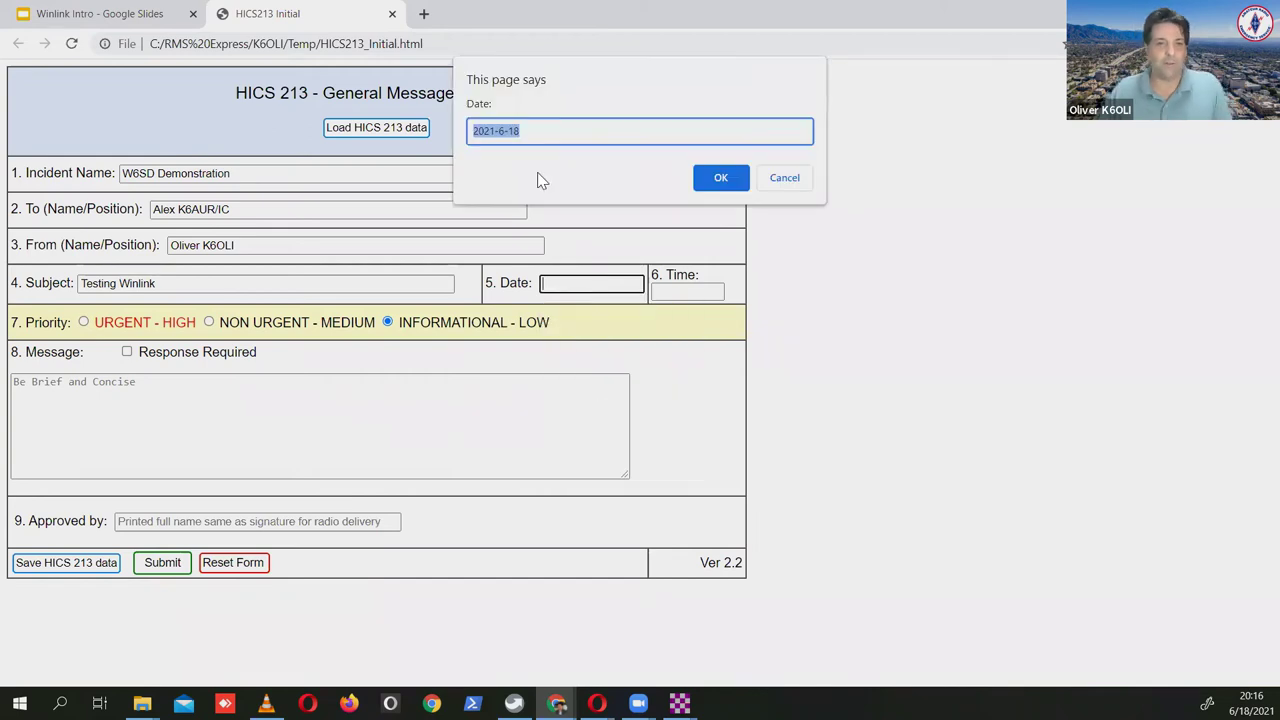
click(661, 138)
key(BackSpace)
text(7)
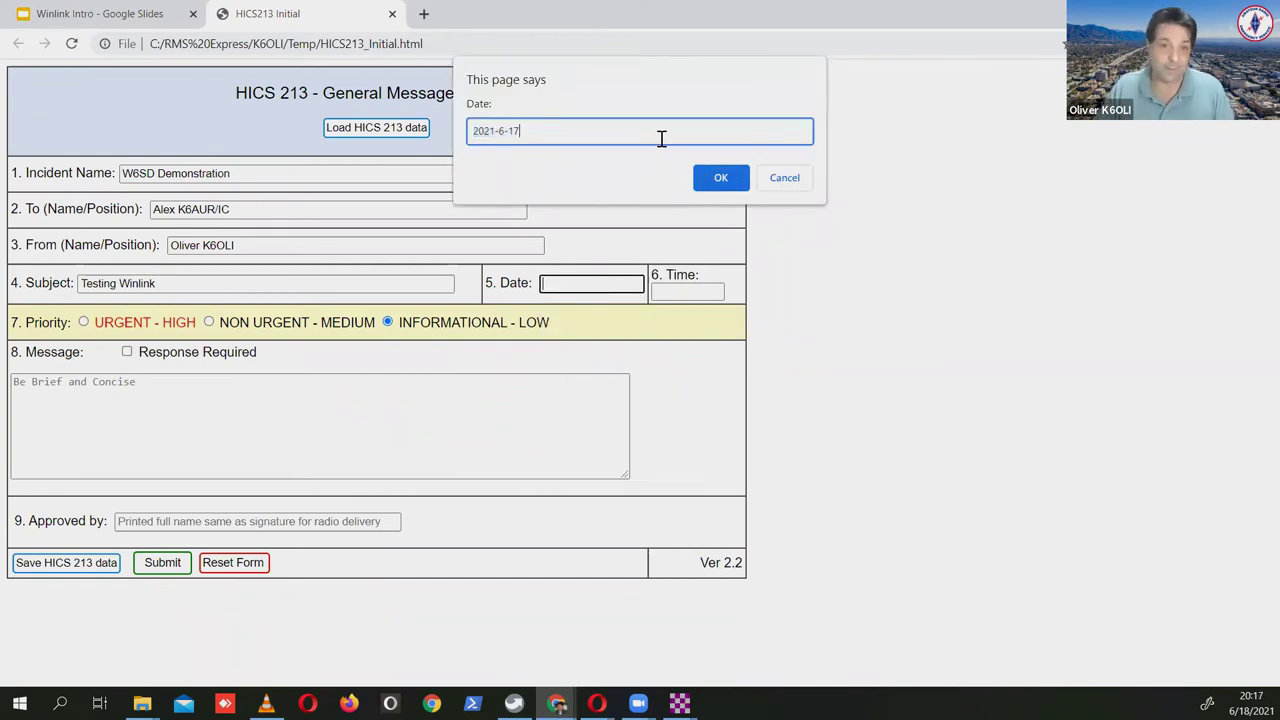
key(BackSpace)
text(8)
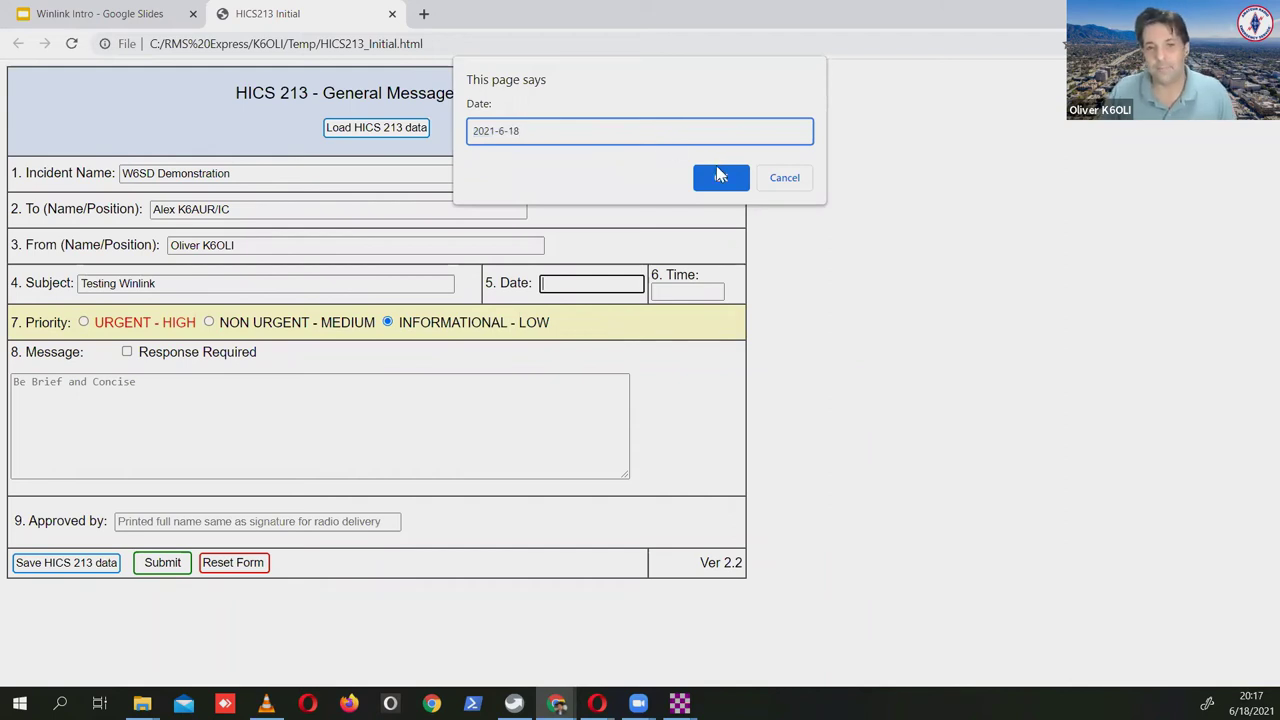
click(718, 178)
click(670, 296)
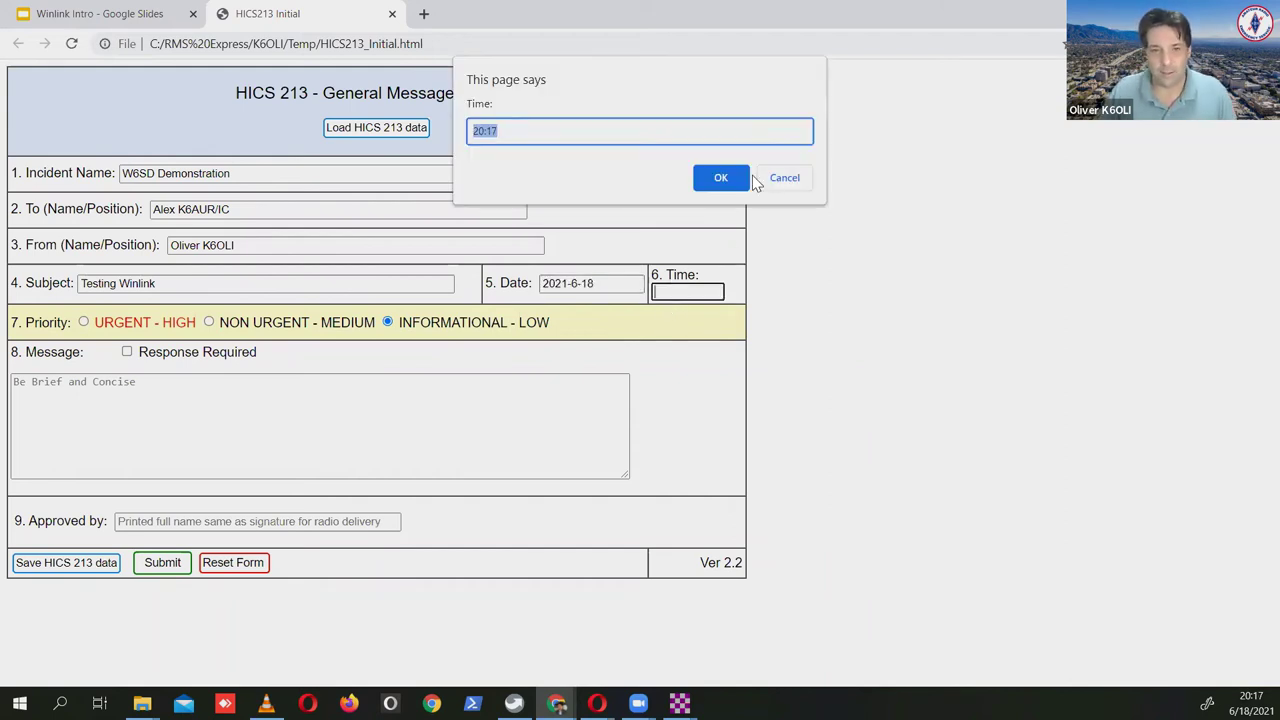
click(721, 178)
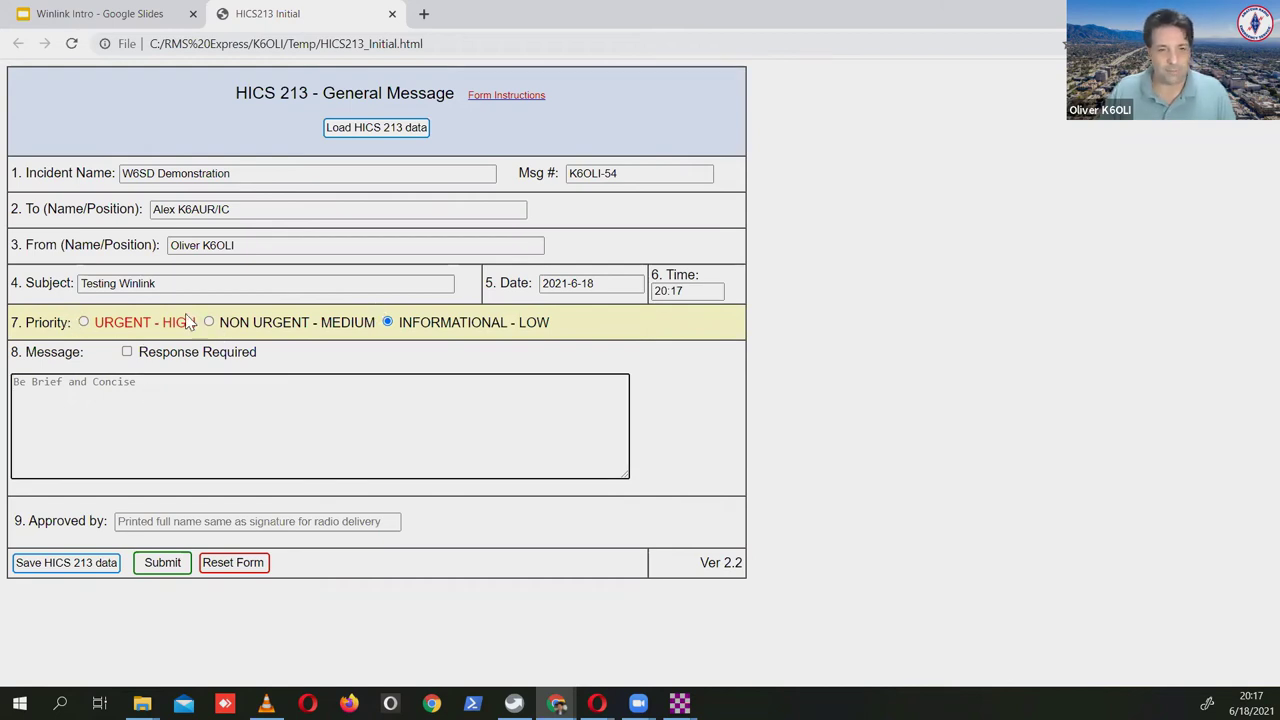
Step: Write 'This is a test message!', pick the approver, submit the form, and close the leftover page
click(82, 389)
text(T)
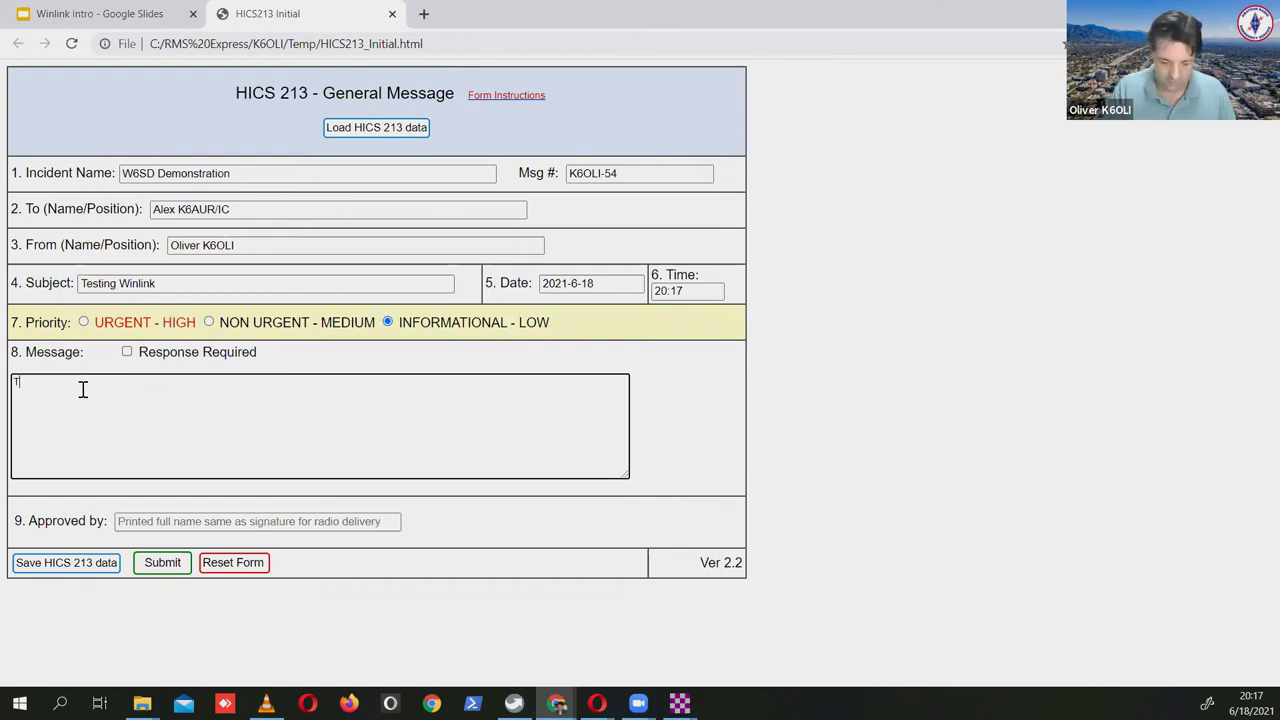
text(his is a te)
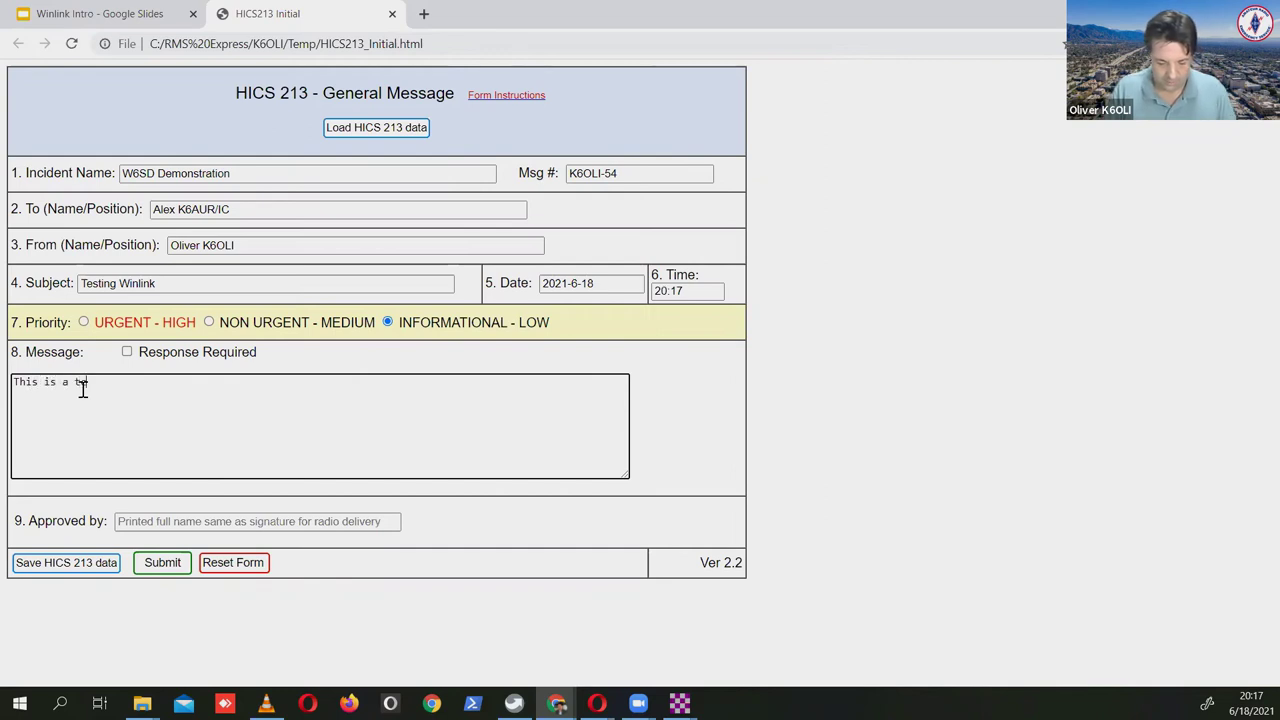
text(st message)
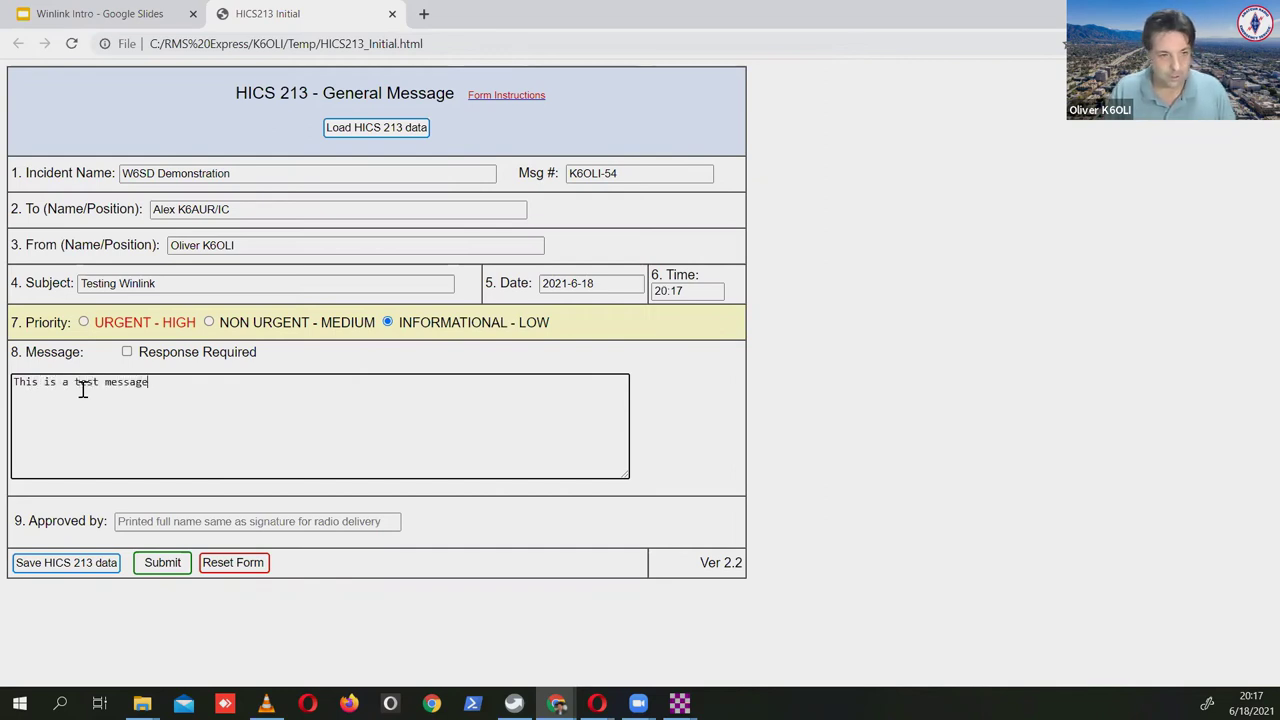
text(!)
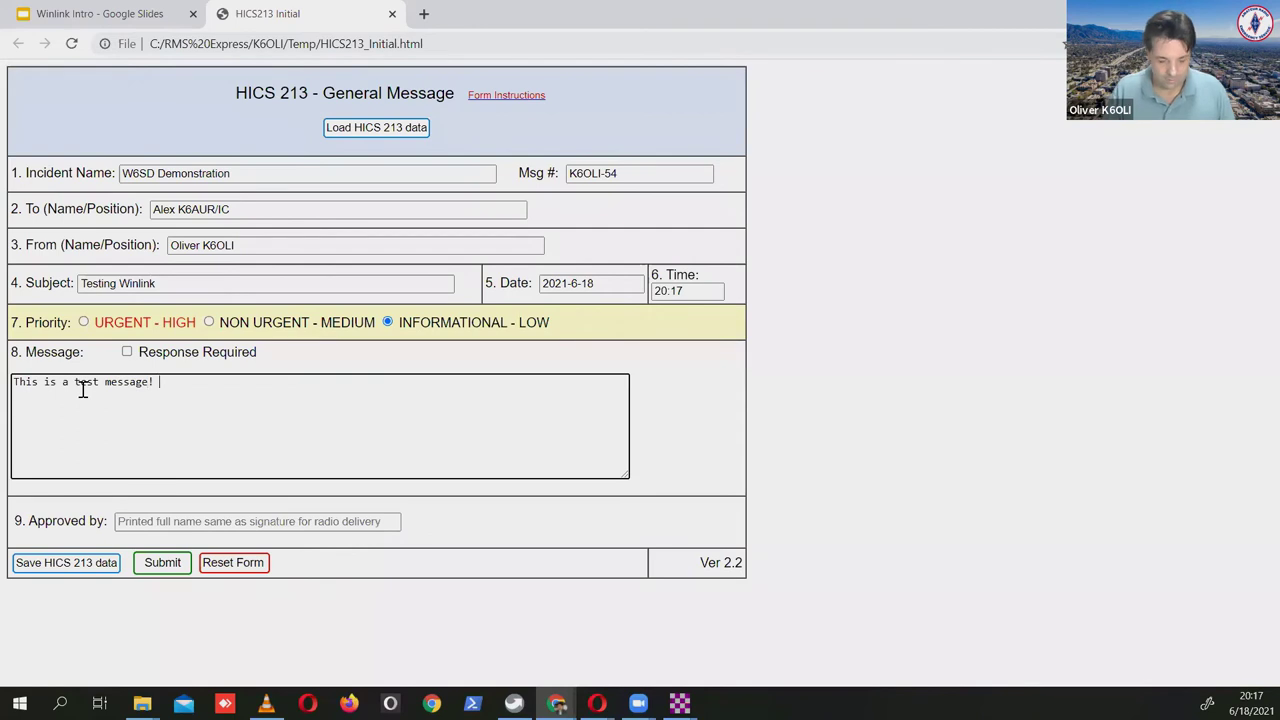
click(188, 520)
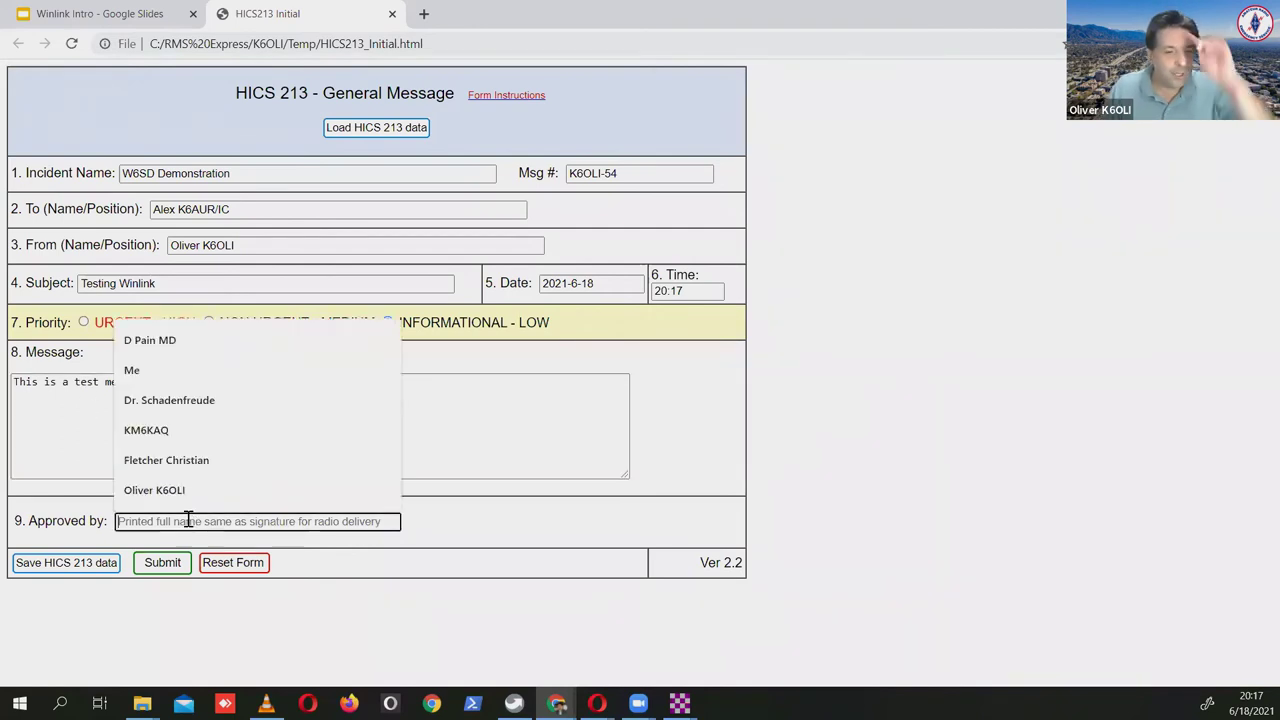
click(186, 398)
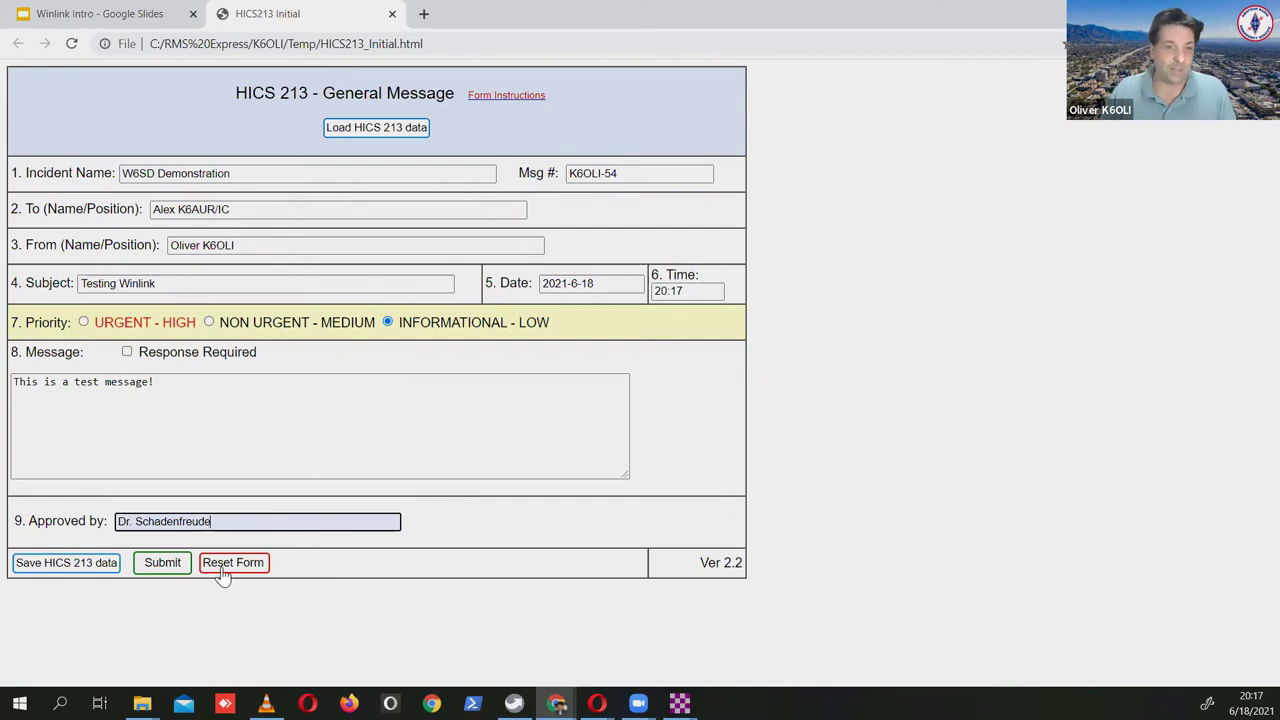
click(172, 566)
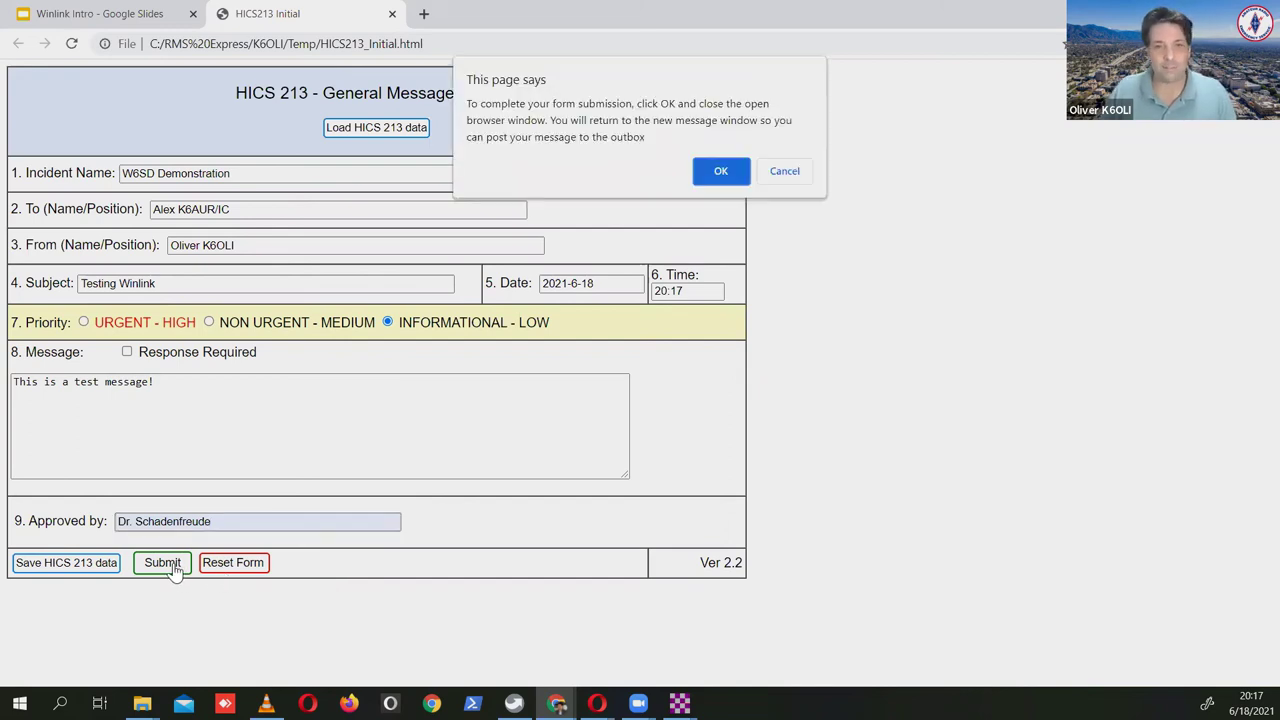
click(719, 172)
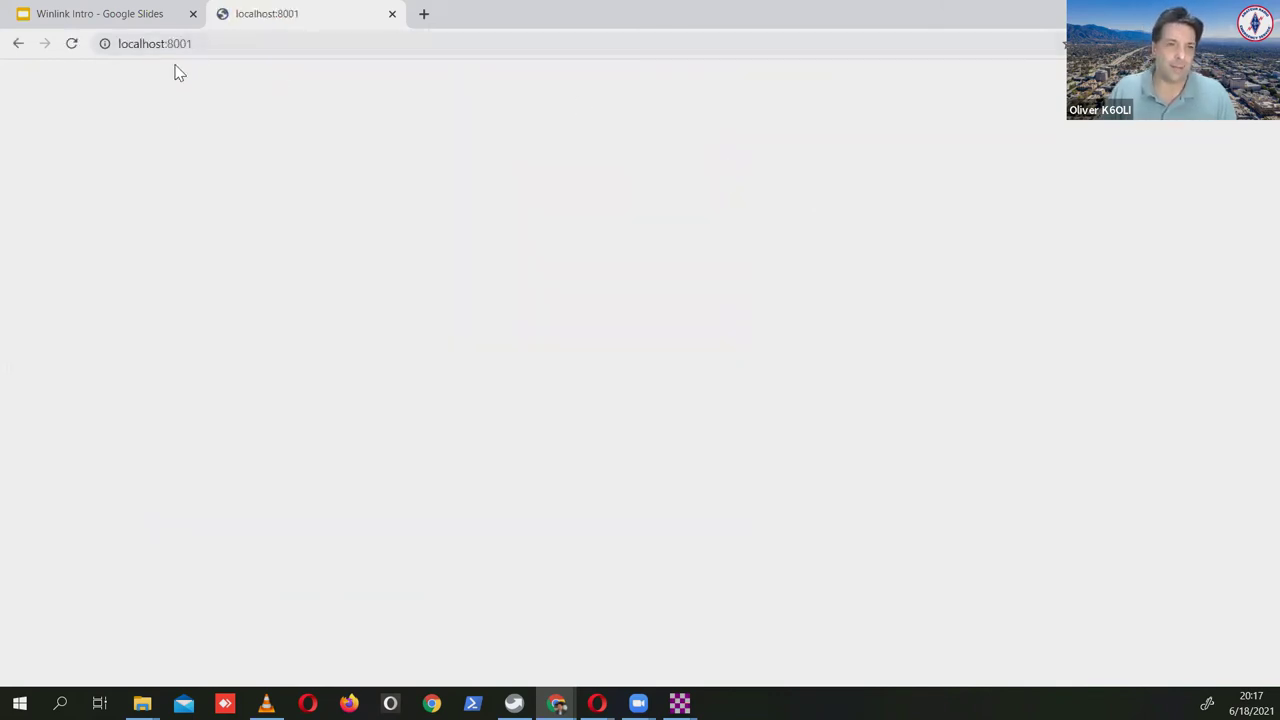
click(392, 14)
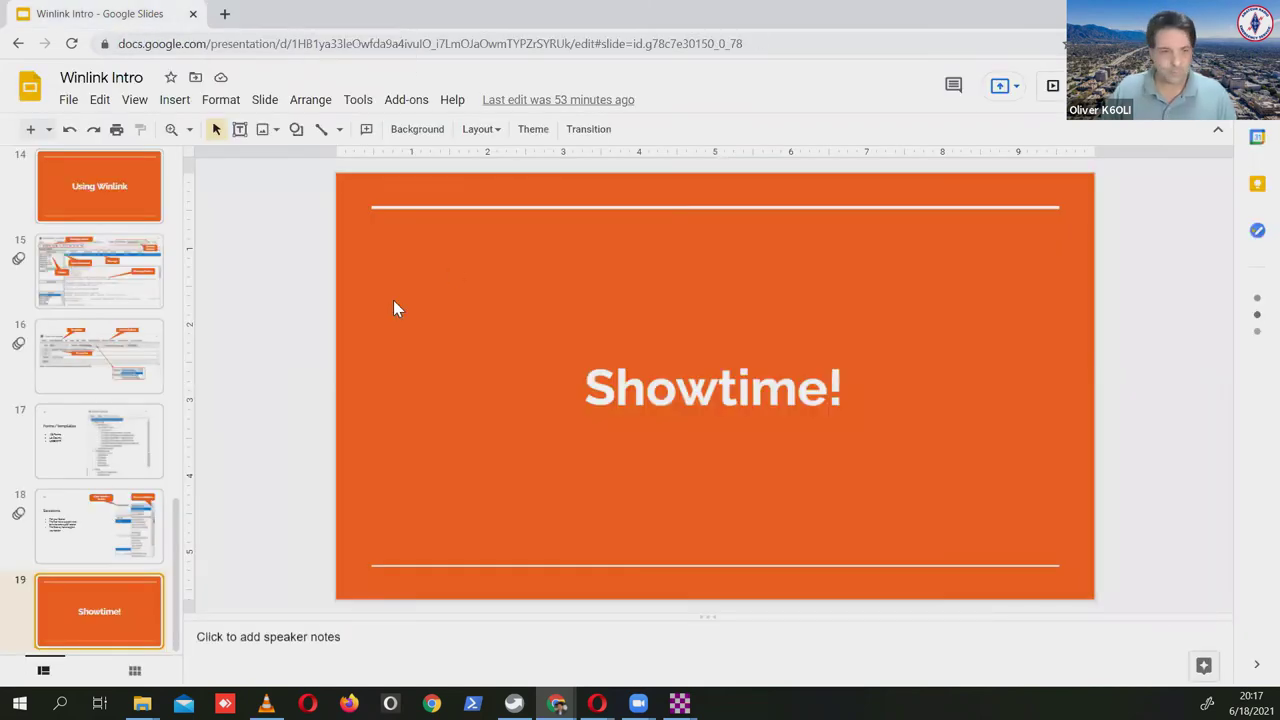
Step: Address the generated HICS213 message to the recipient station and post it to the Outbox
key(alt+Tab)
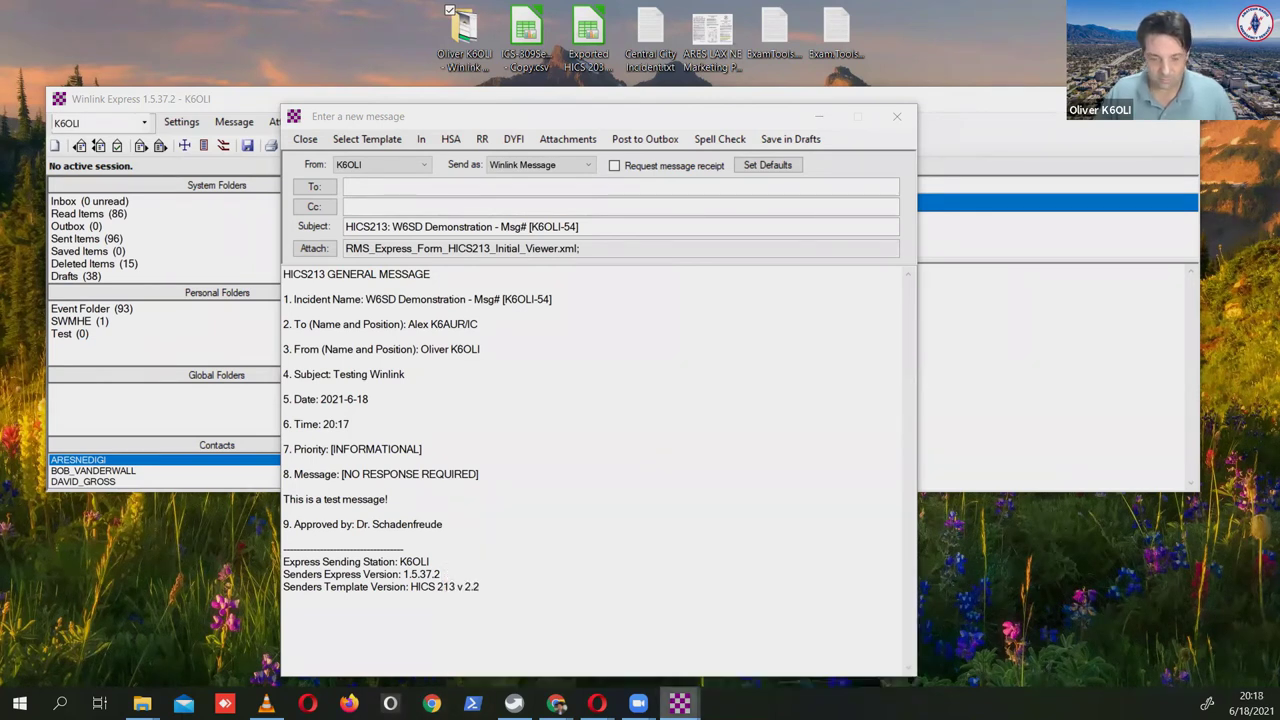
mouse_move(680, 703)
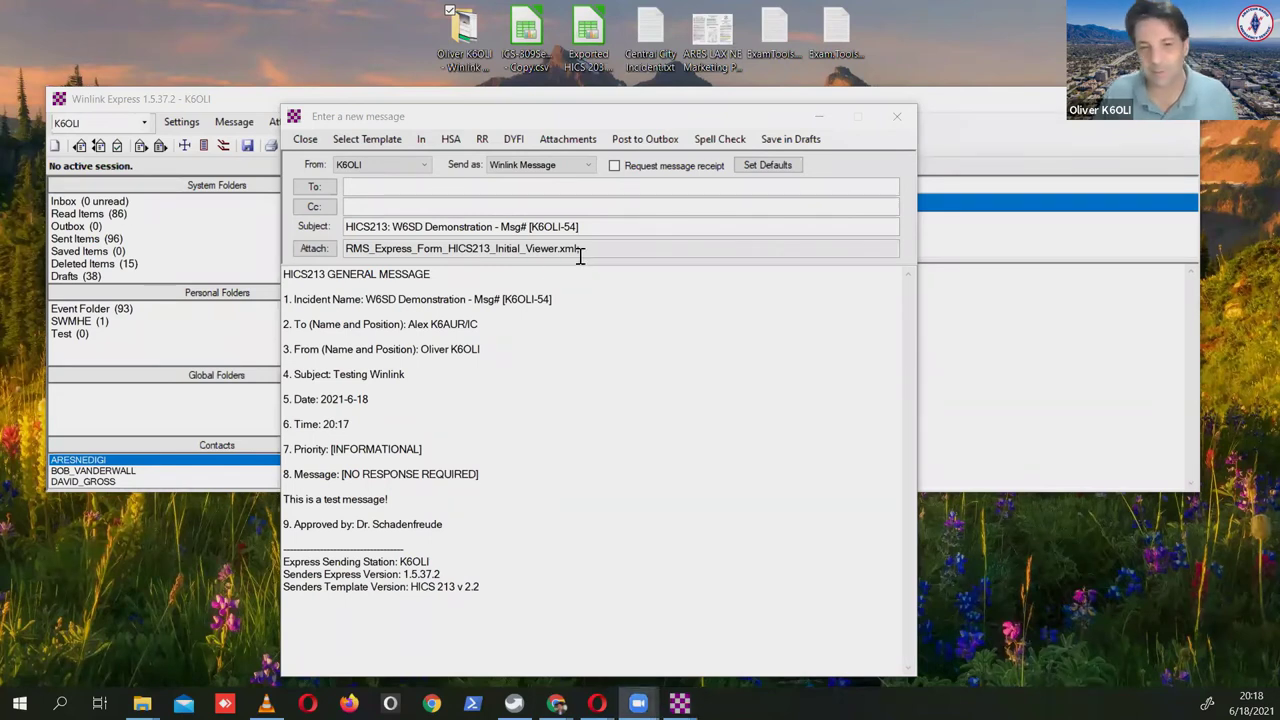
click(420, 187)
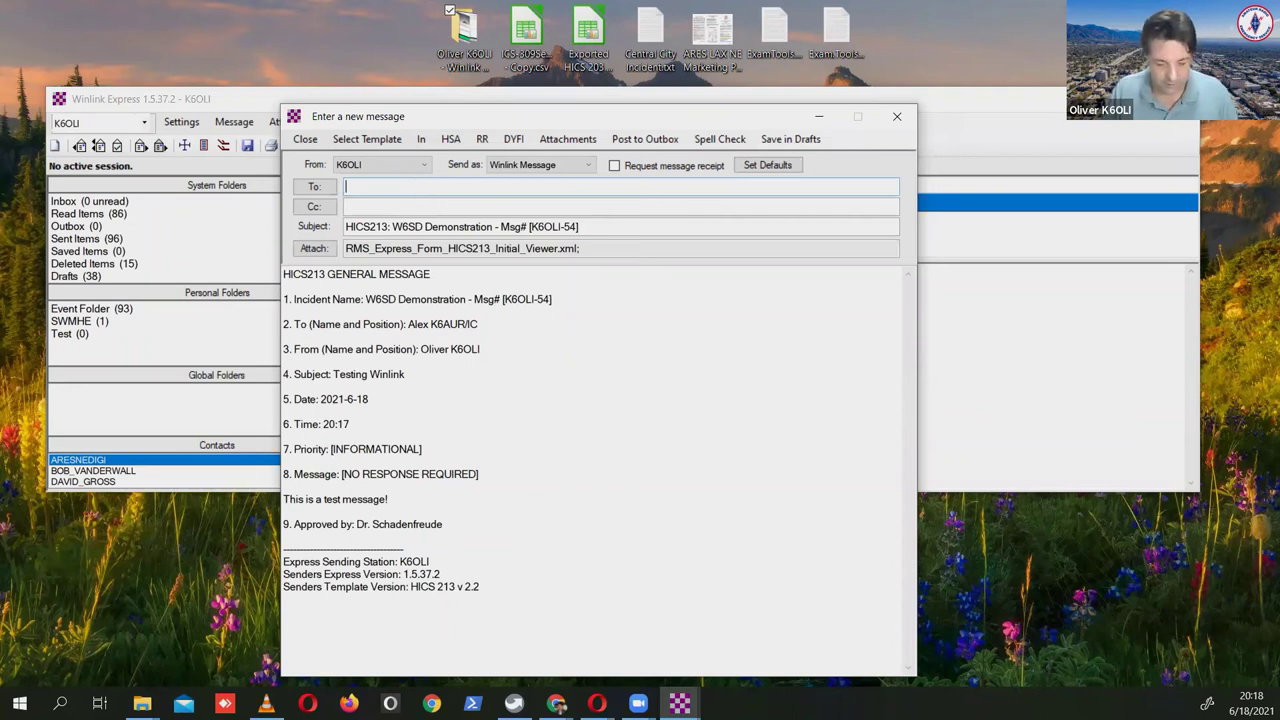
text(W6SD)
key(BackSpace)
key(BackSpace)
key(BackSpace)
key(BackSpace)
text(K)
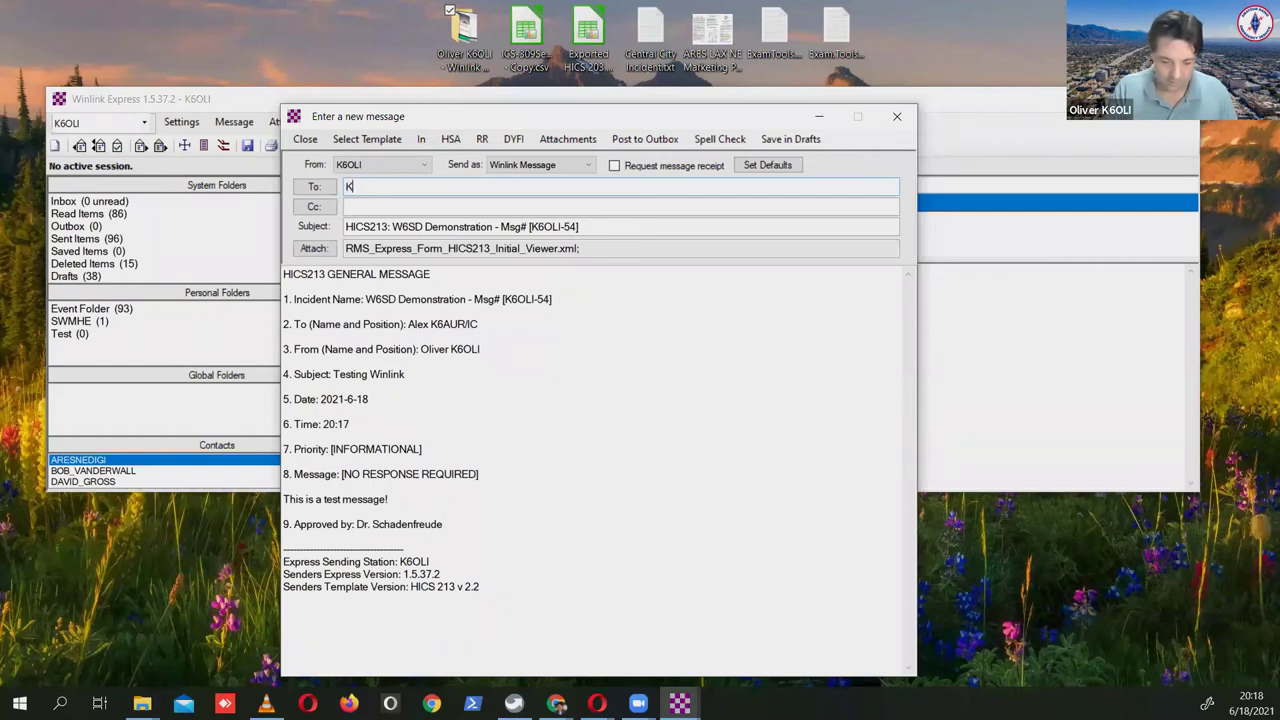
text(6AUR)
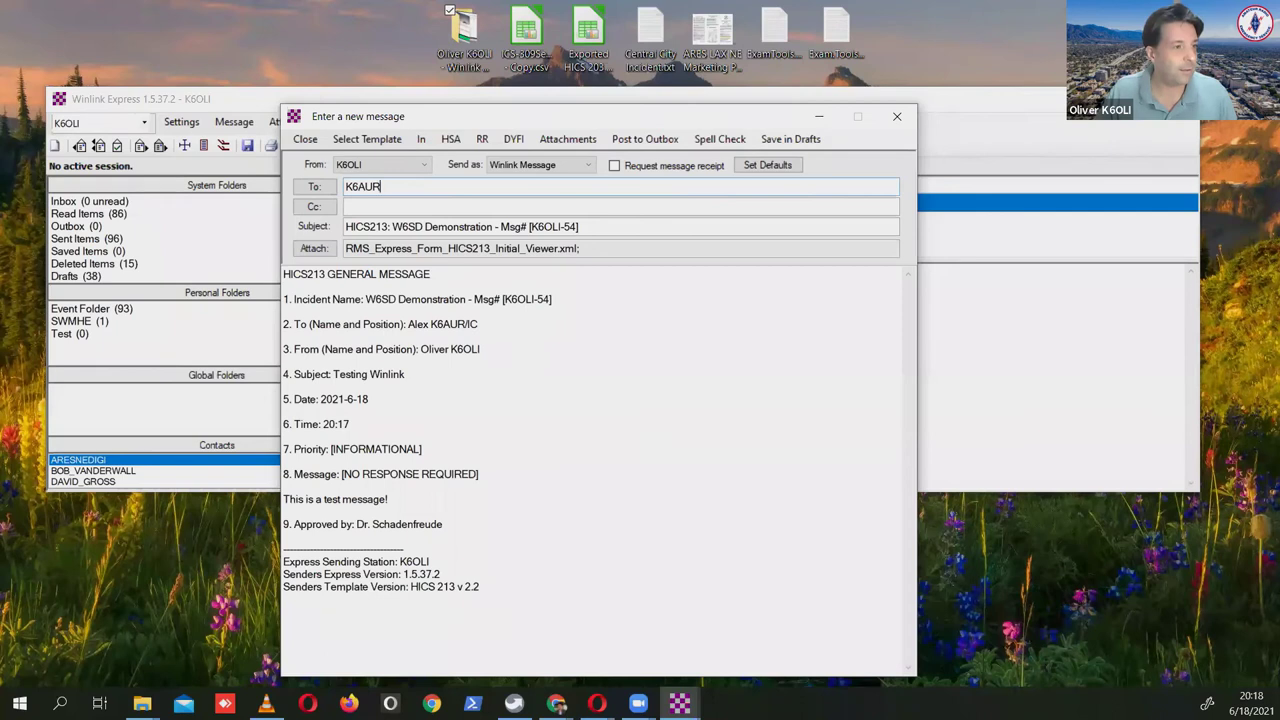
key(BackSpace)
key(BackSpace)
key(BackSpace)
key(BackSpace)
key(BackSpace)
text(AK6RM)
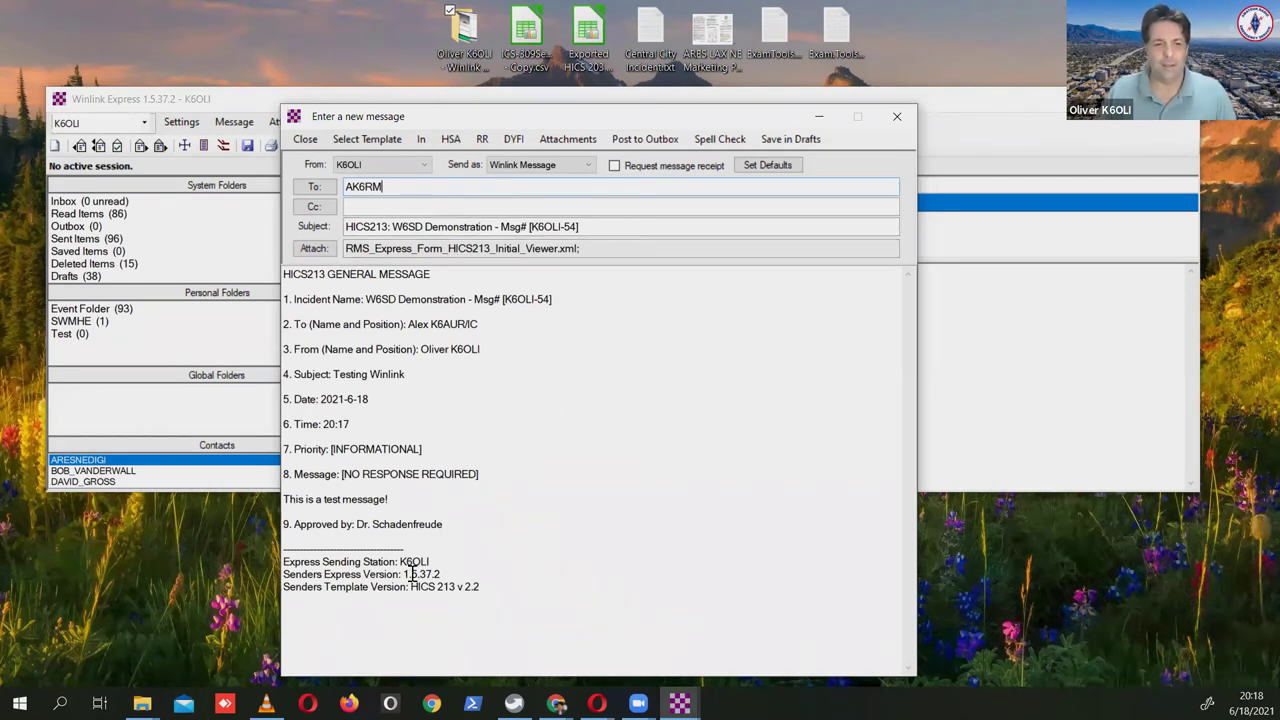
click(644, 142)
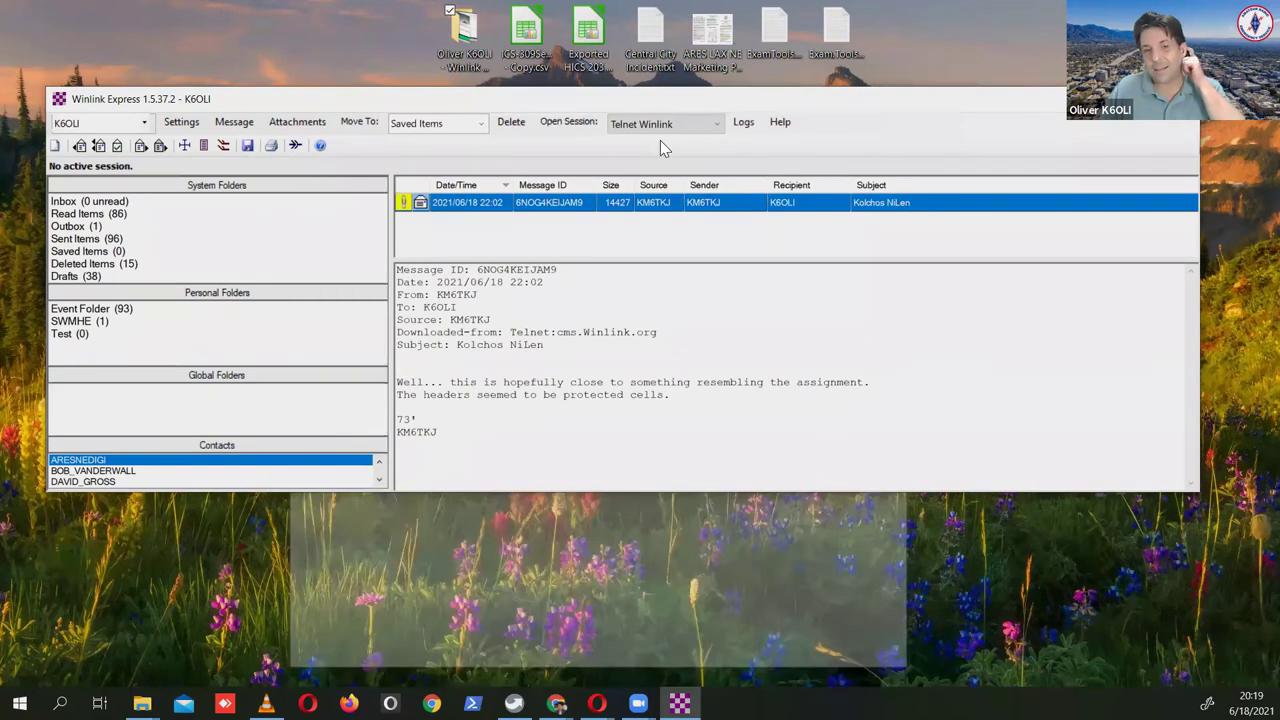
Step: Open a Vara HF Winlink session and bring its session window to the front
click(718, 126)
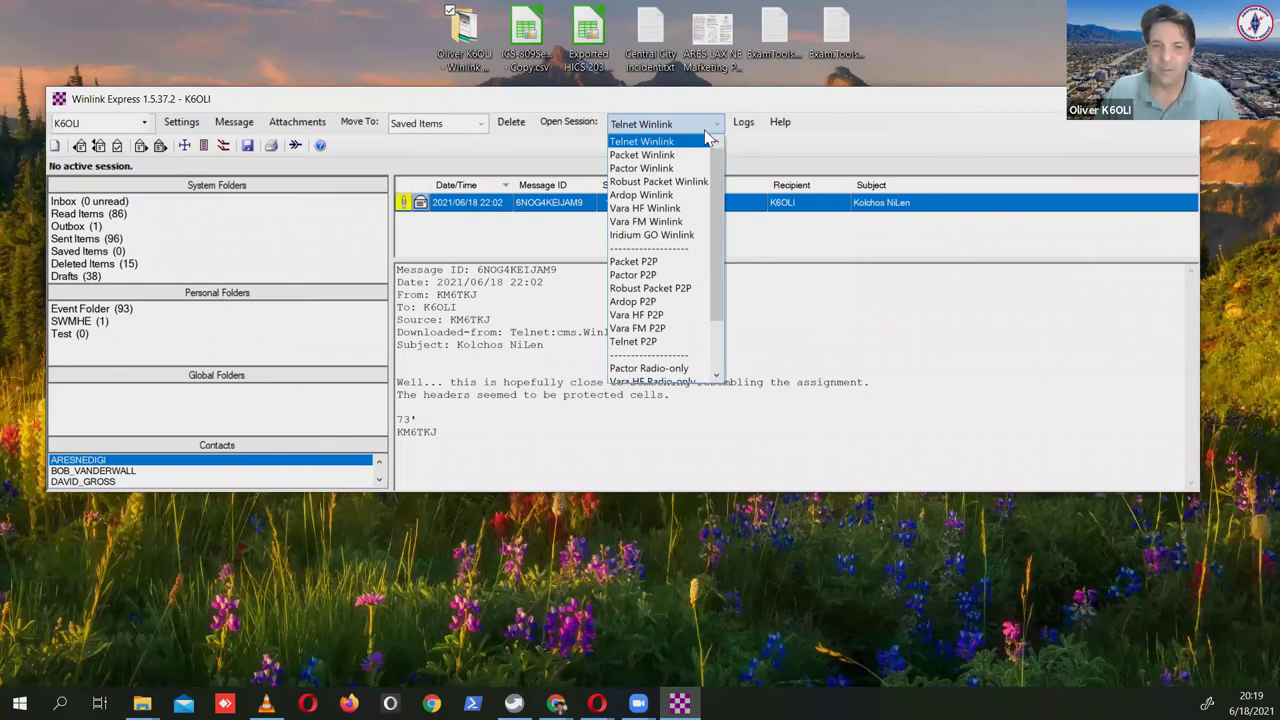
click(670, 208)
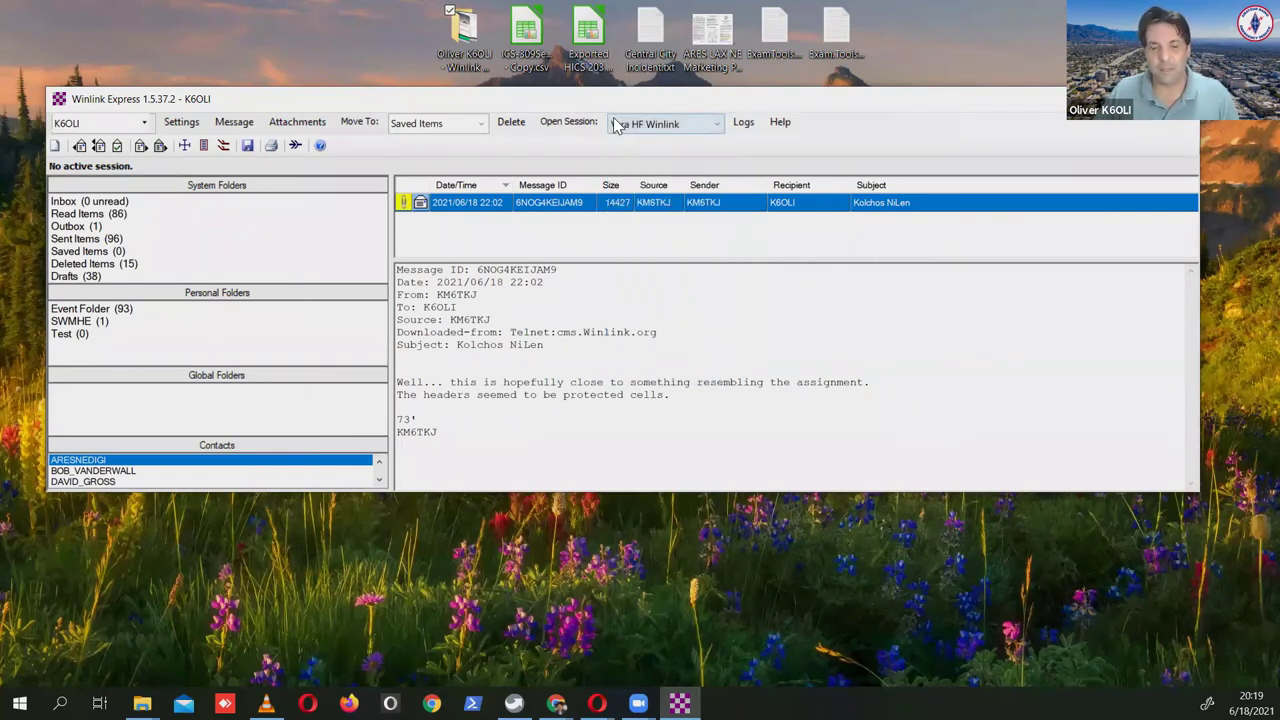
click(549, 122)
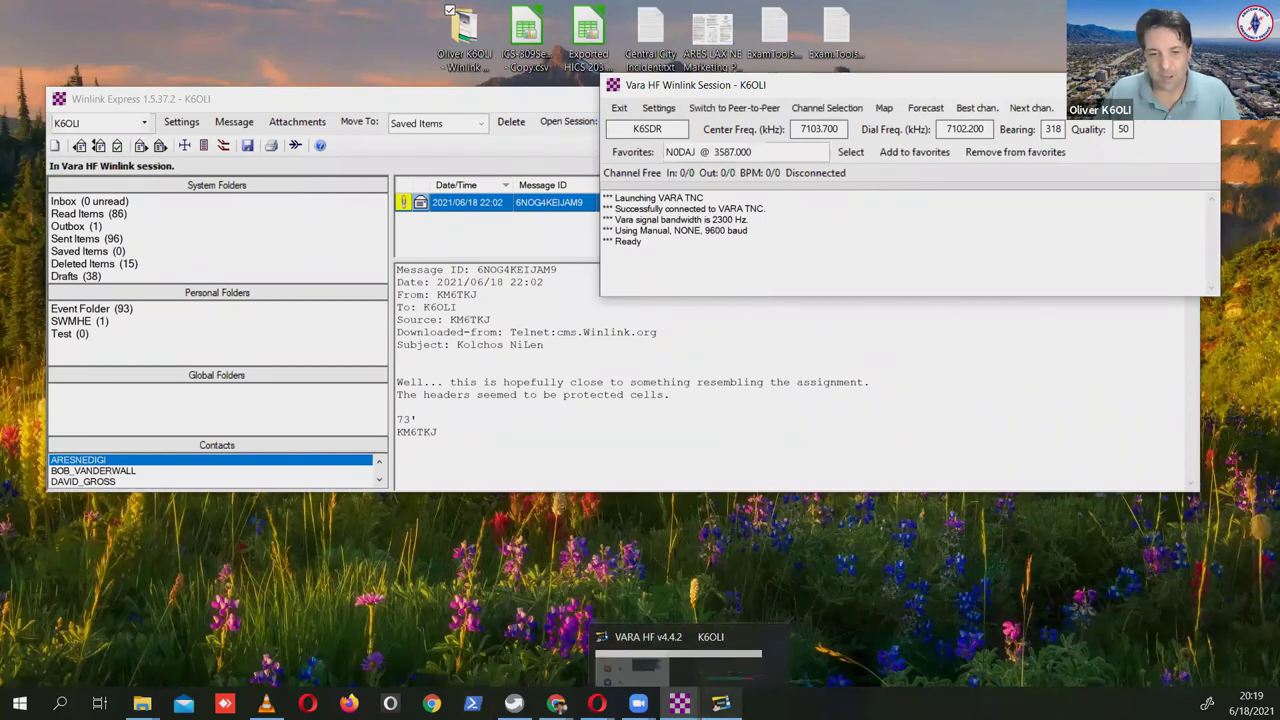
mouse_move(720, 703)
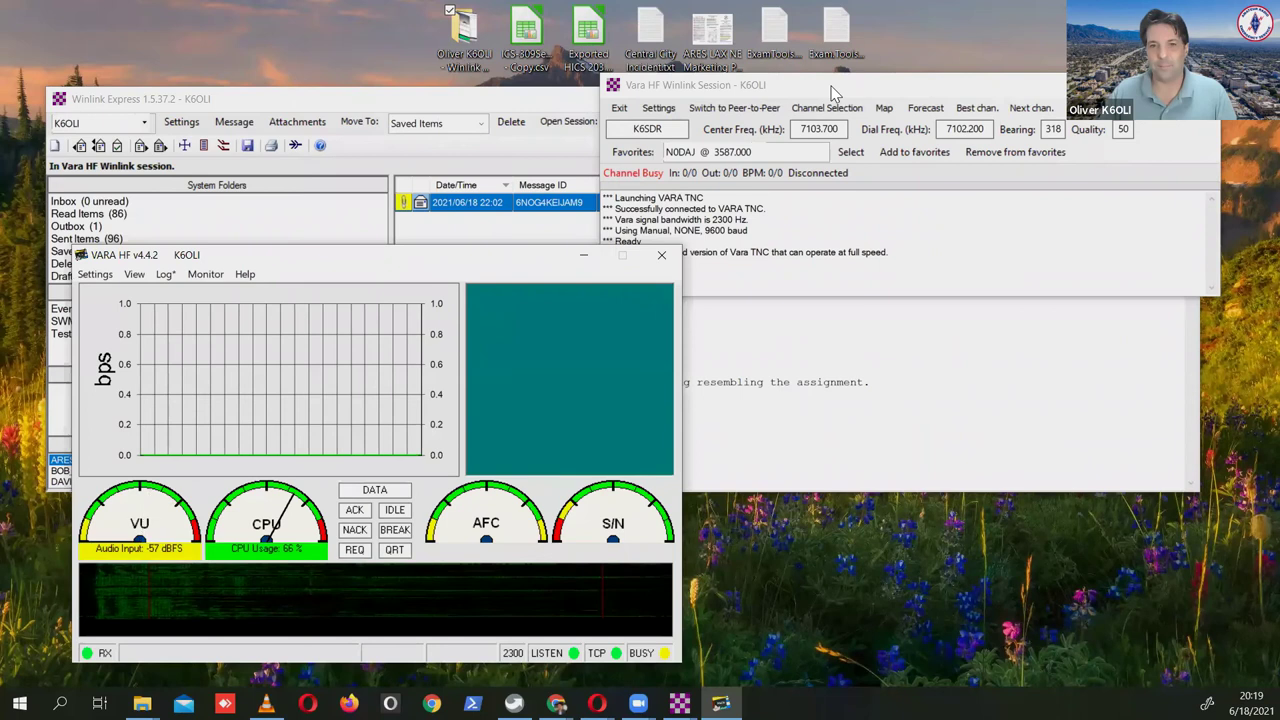
click(830, 108)
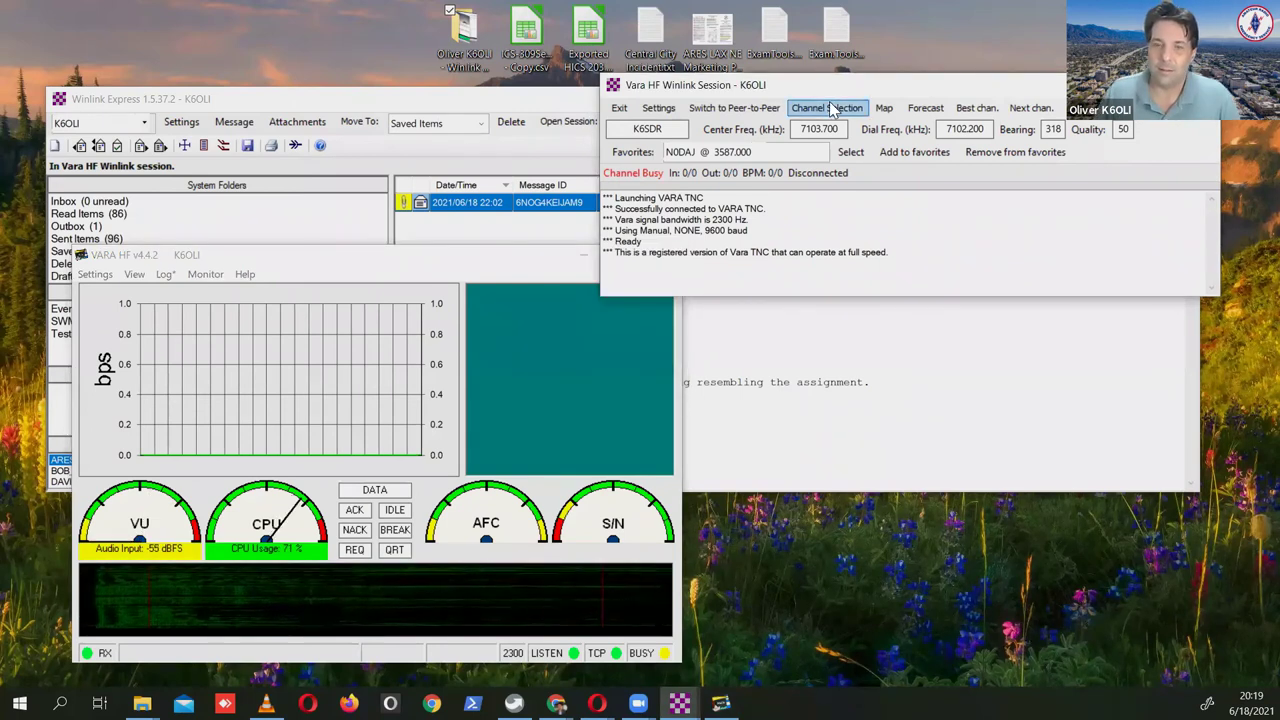
Step: Open Channel Selection and update the HF gateway list via the internet
click(830, 108)
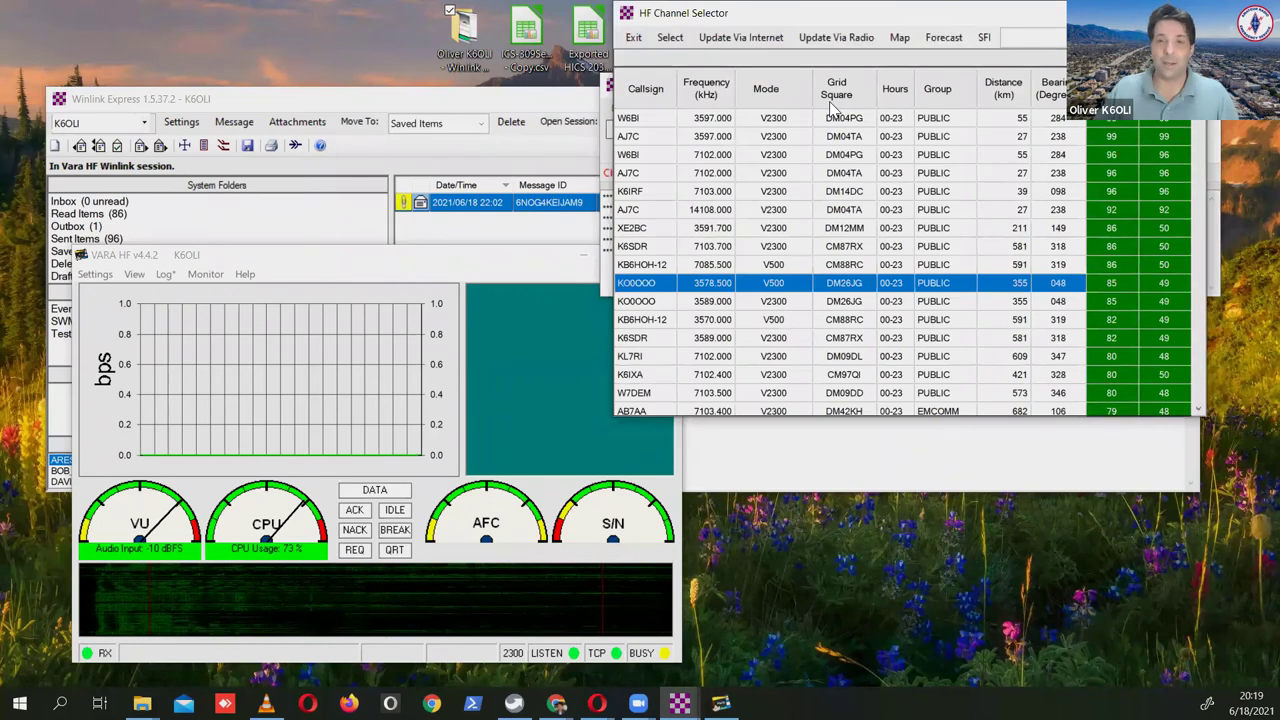
click(748, 40)
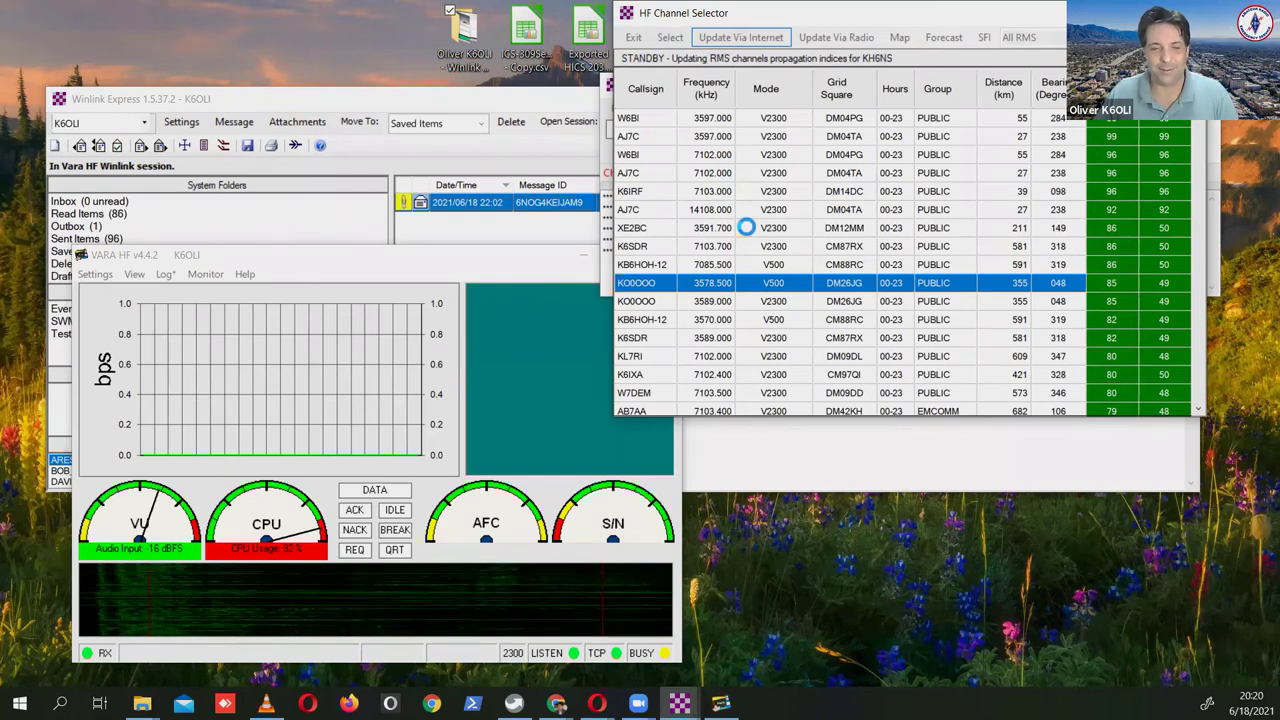
scroll(746, 228, down, 3)
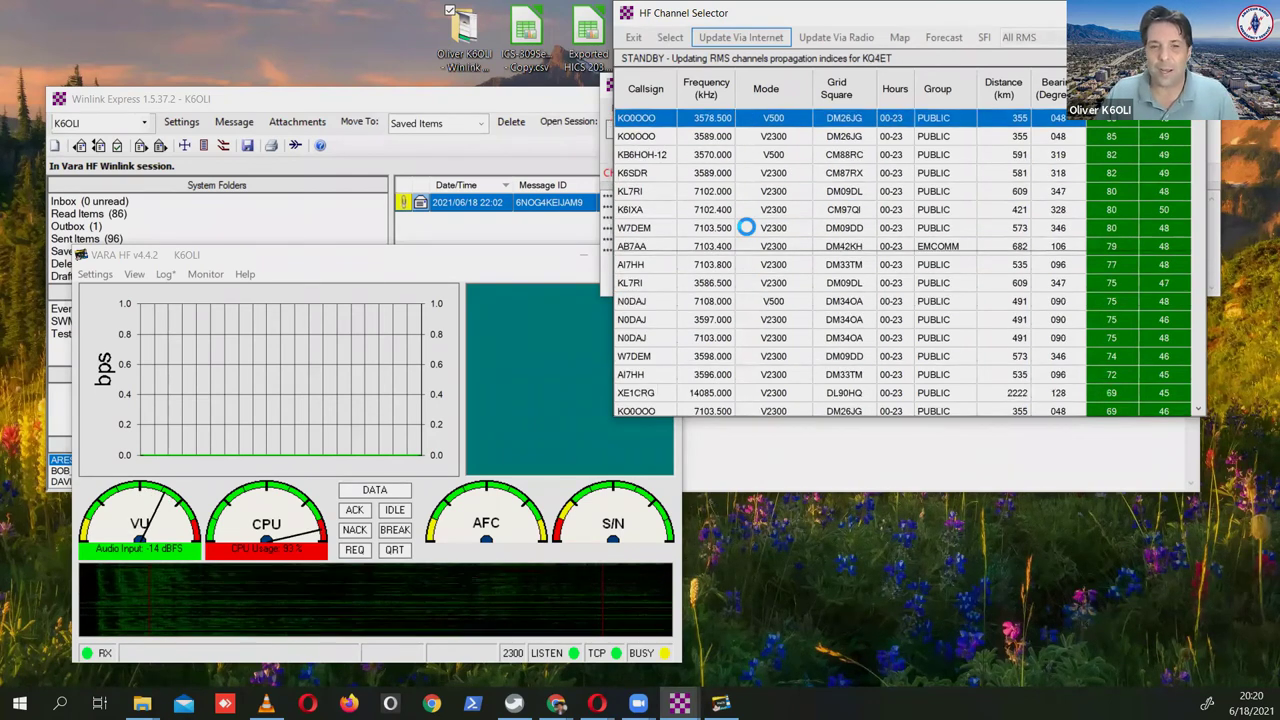
scroll(746, 228, down, 1)
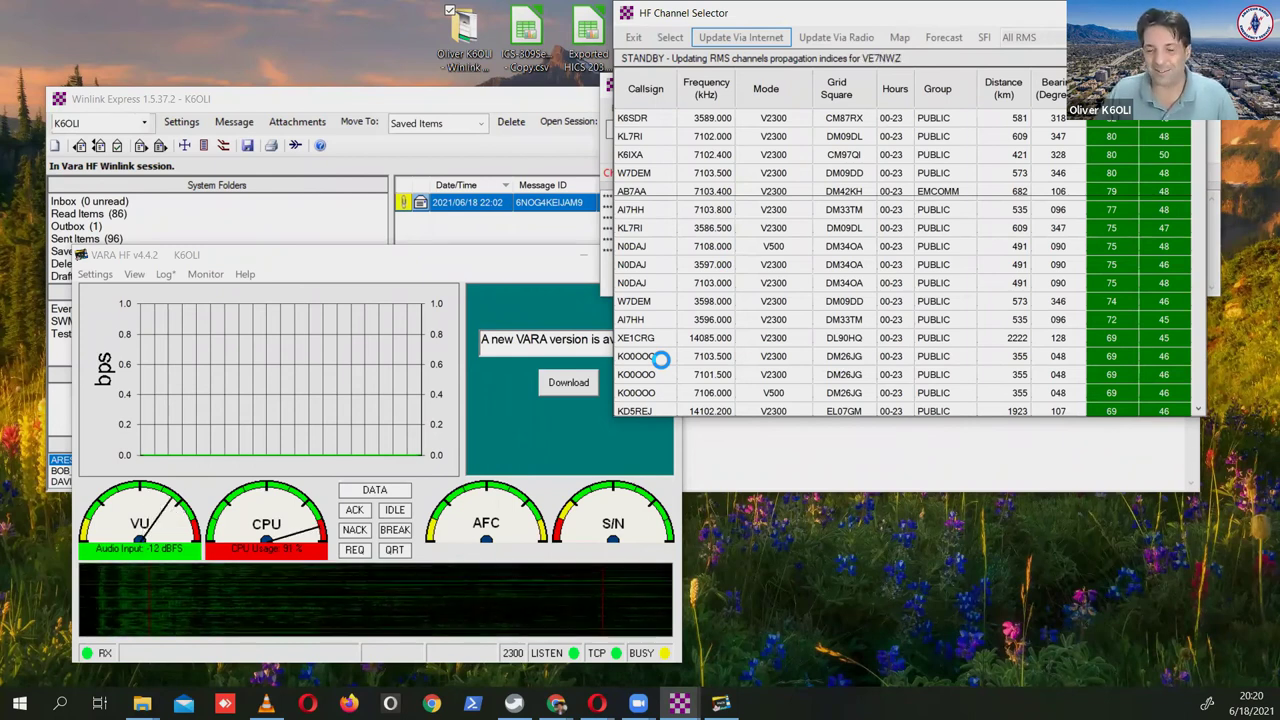
Step: Select gateway AJ7C on 7102.000 kHz (dial 7100.500 kHz) for the session
scroll(661, 358, down, 1)
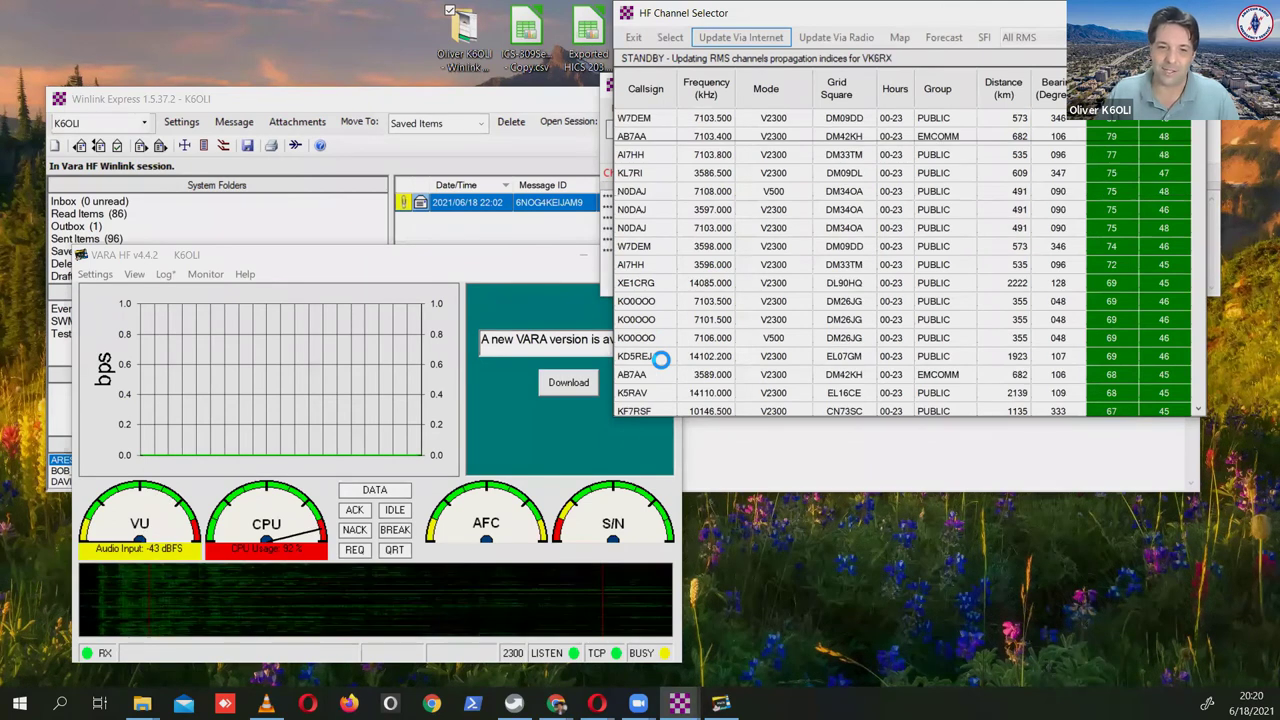
scroll(661, 358, down, 1)
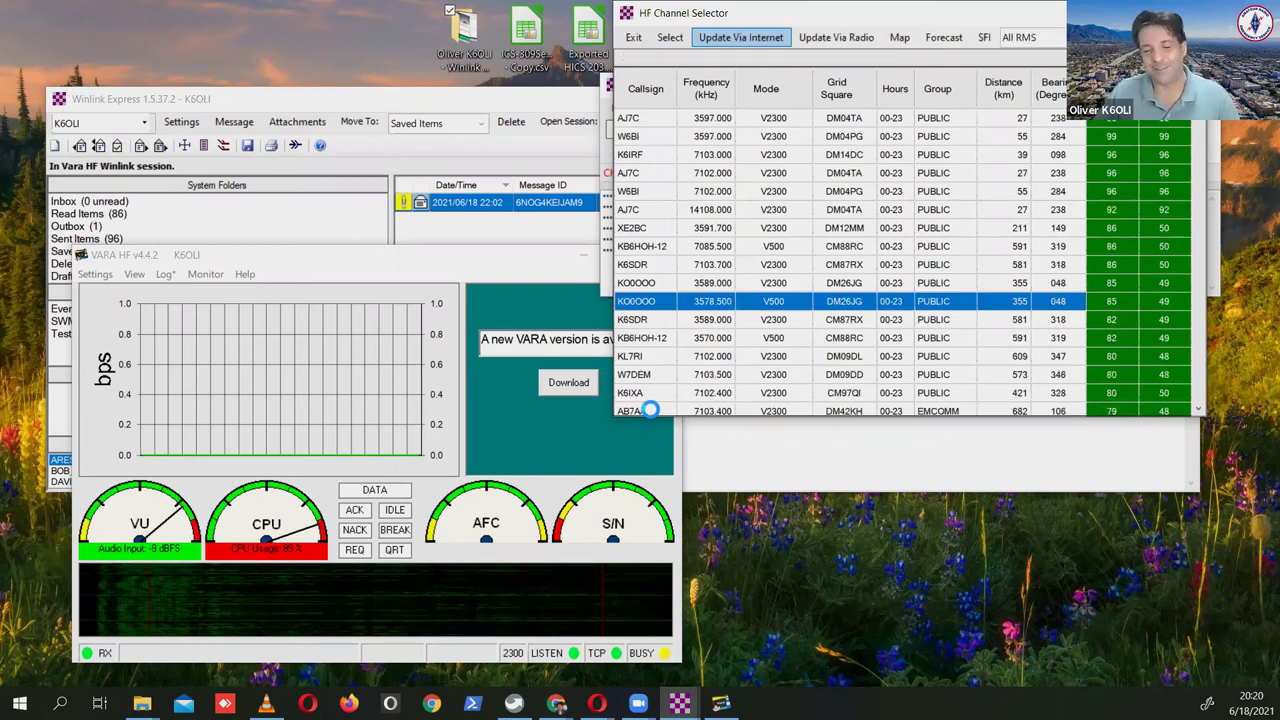
scroll(686, 347, down, 1)
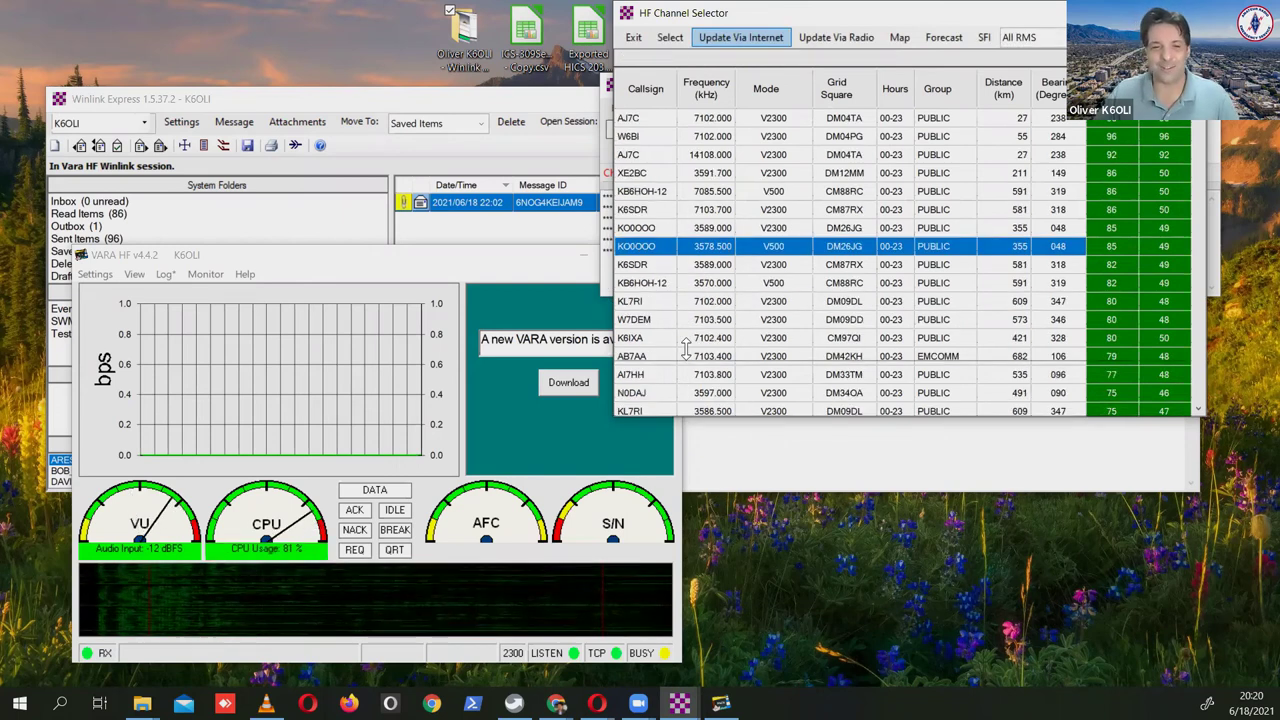
scroll(686, 347, down, 1)
scroll(686, 347, up, 1)
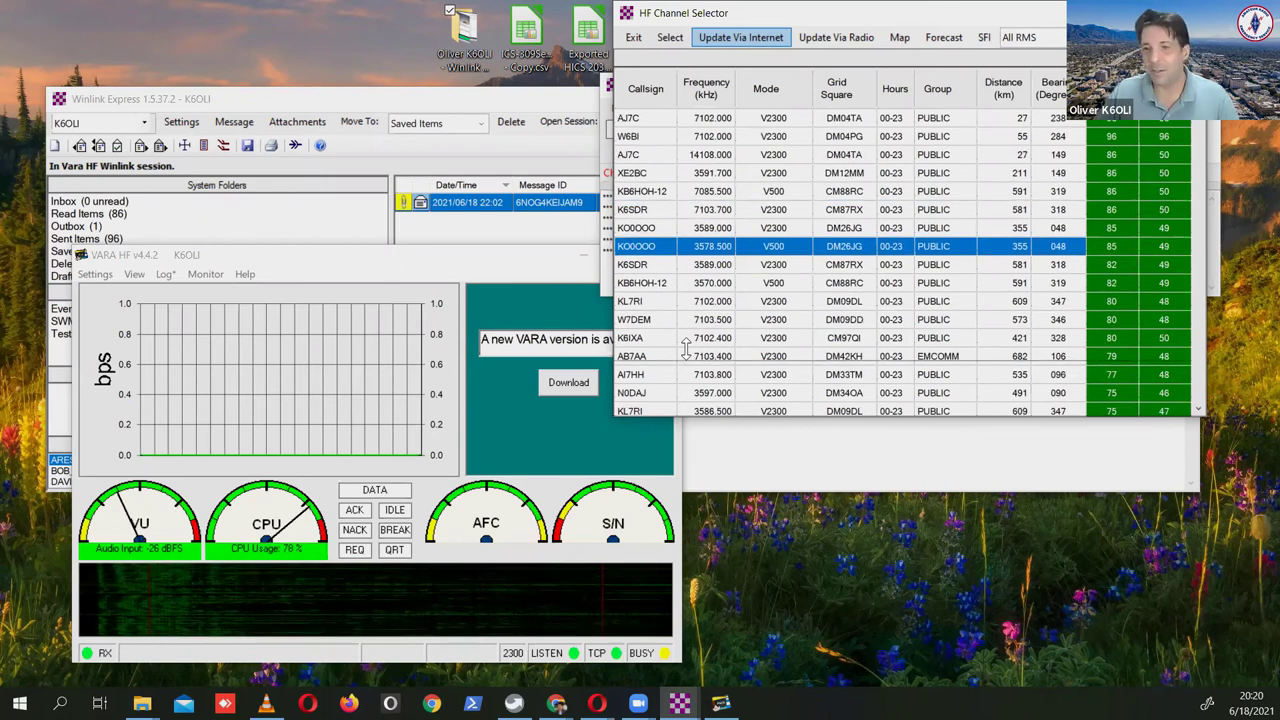
scroll(1150, 300, up, 1)
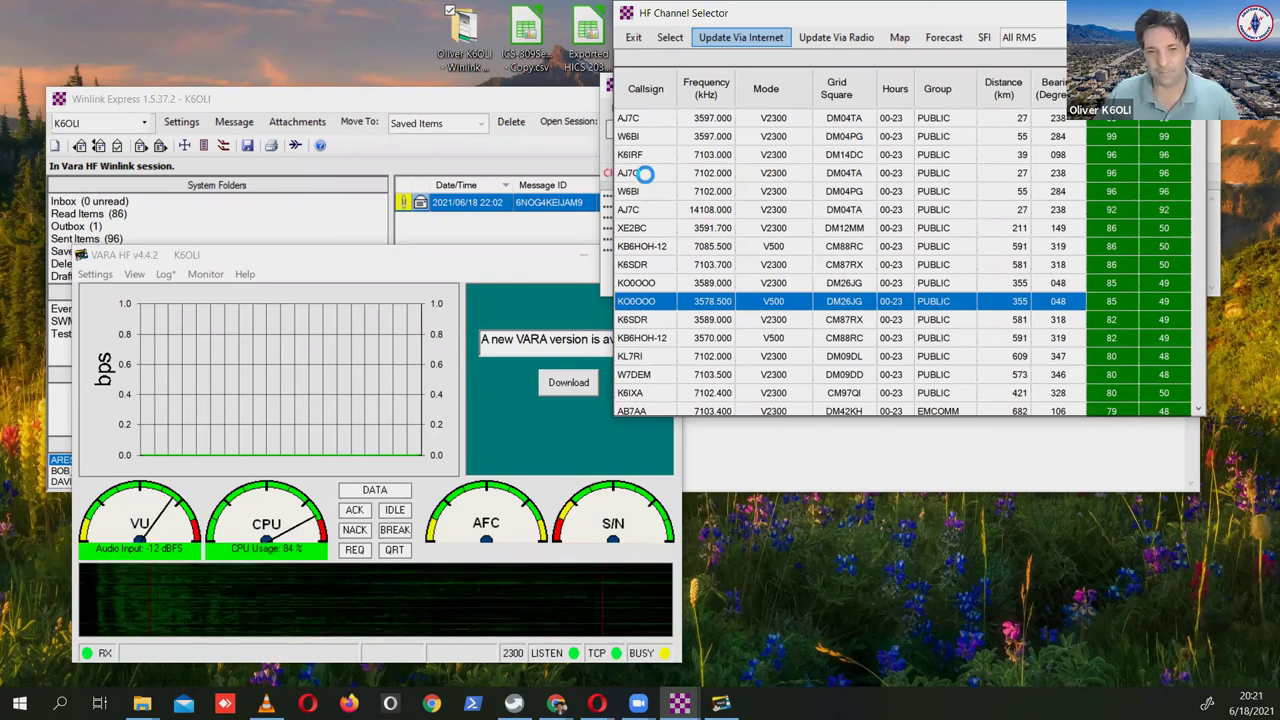
click(645, 174)
click(645, 174)
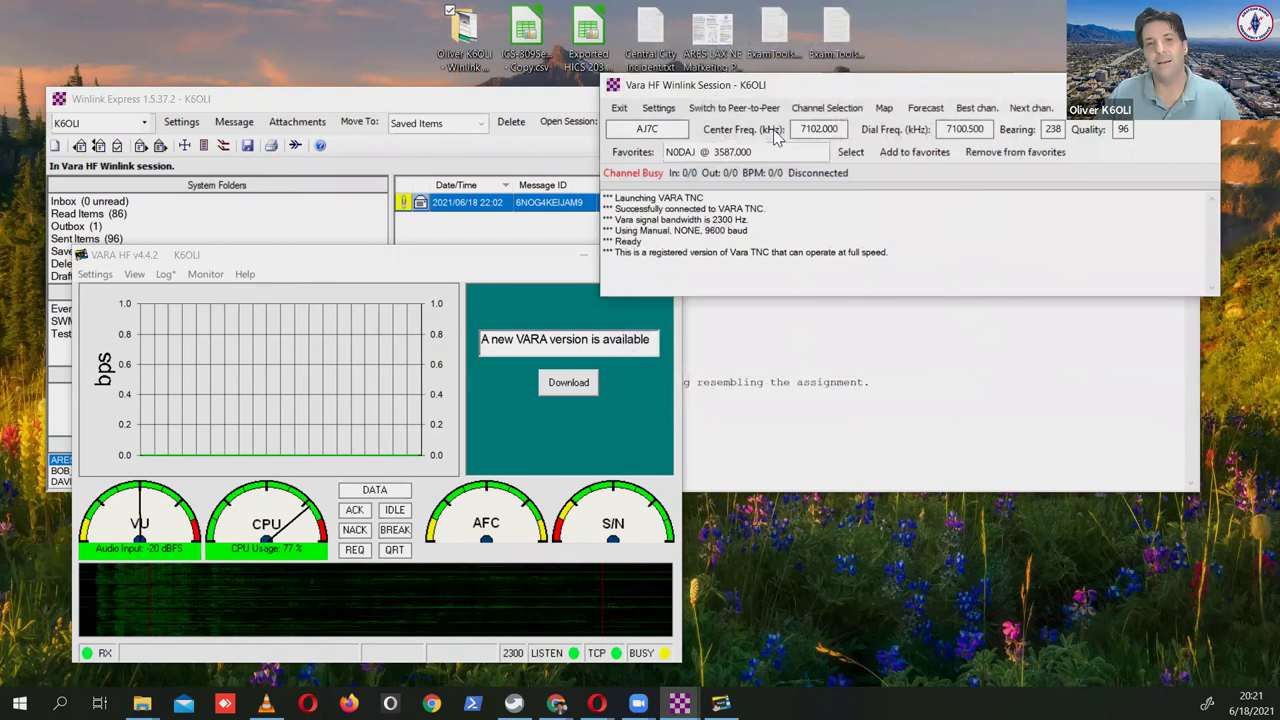
click(775, 137)
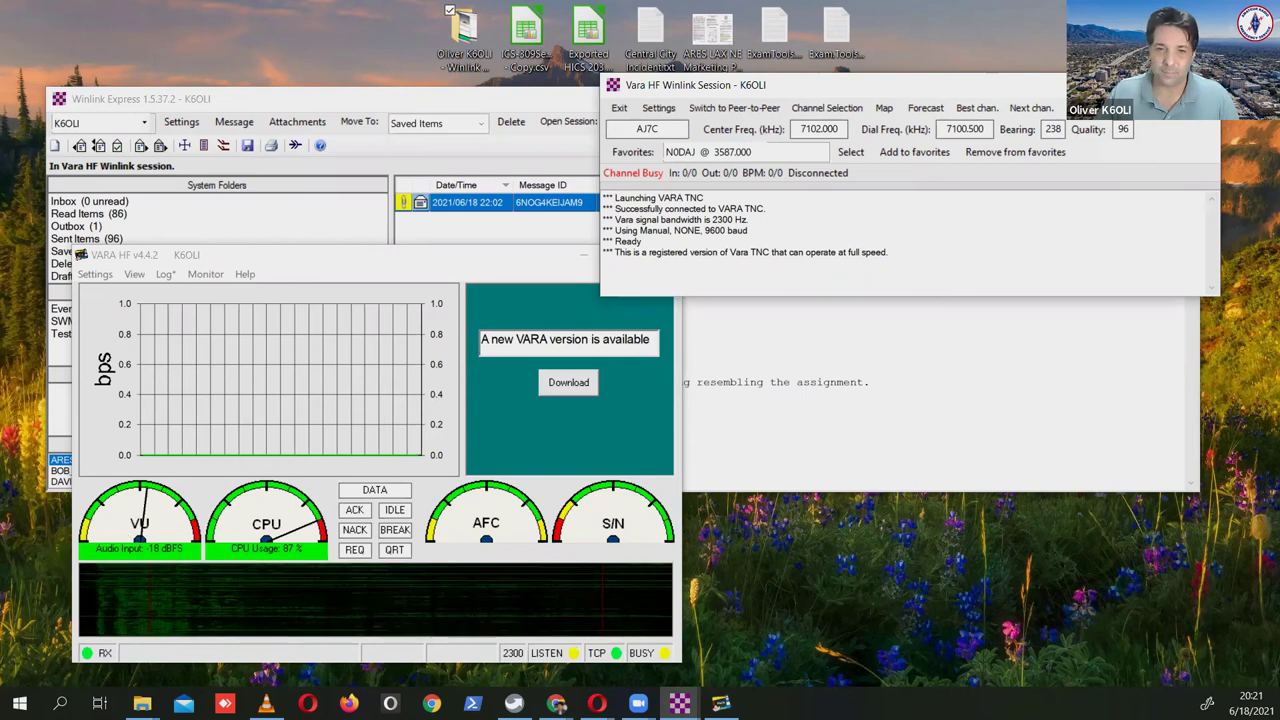
Step: Exit the HF session and switch the session type to Vara FM Winlink
click(1208, 84)
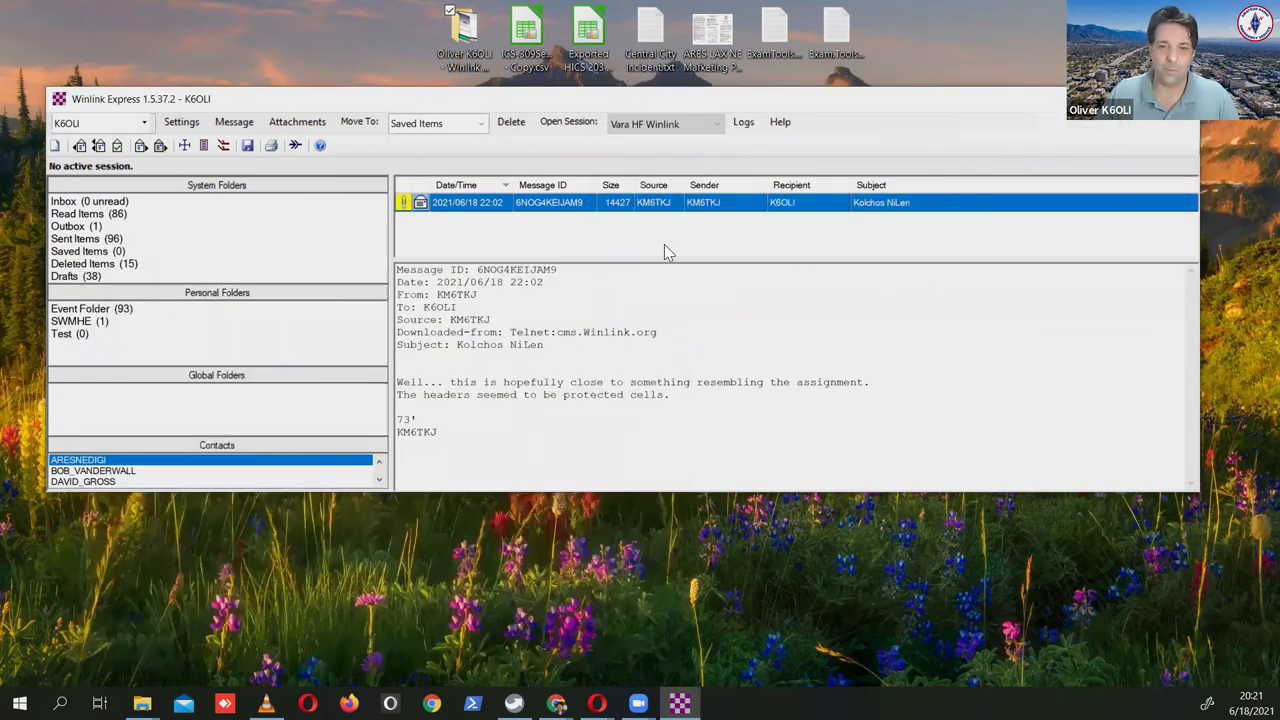
click(664, 124)
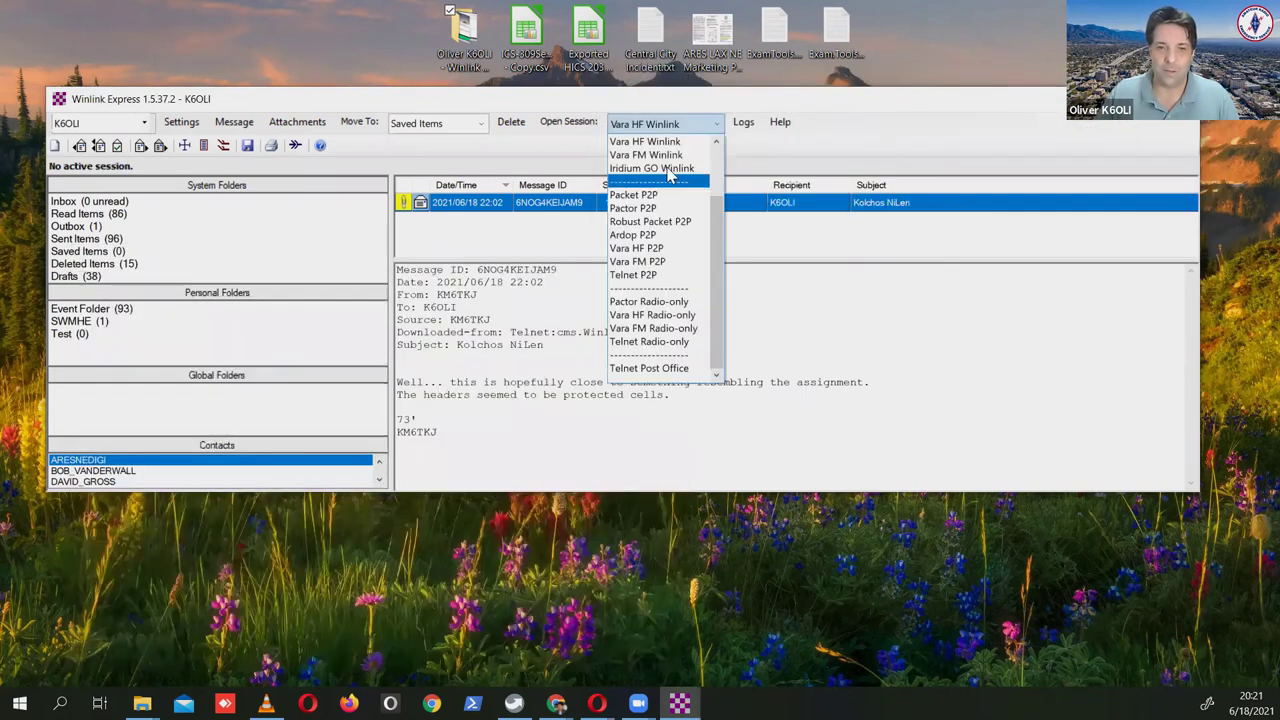
key(Return)
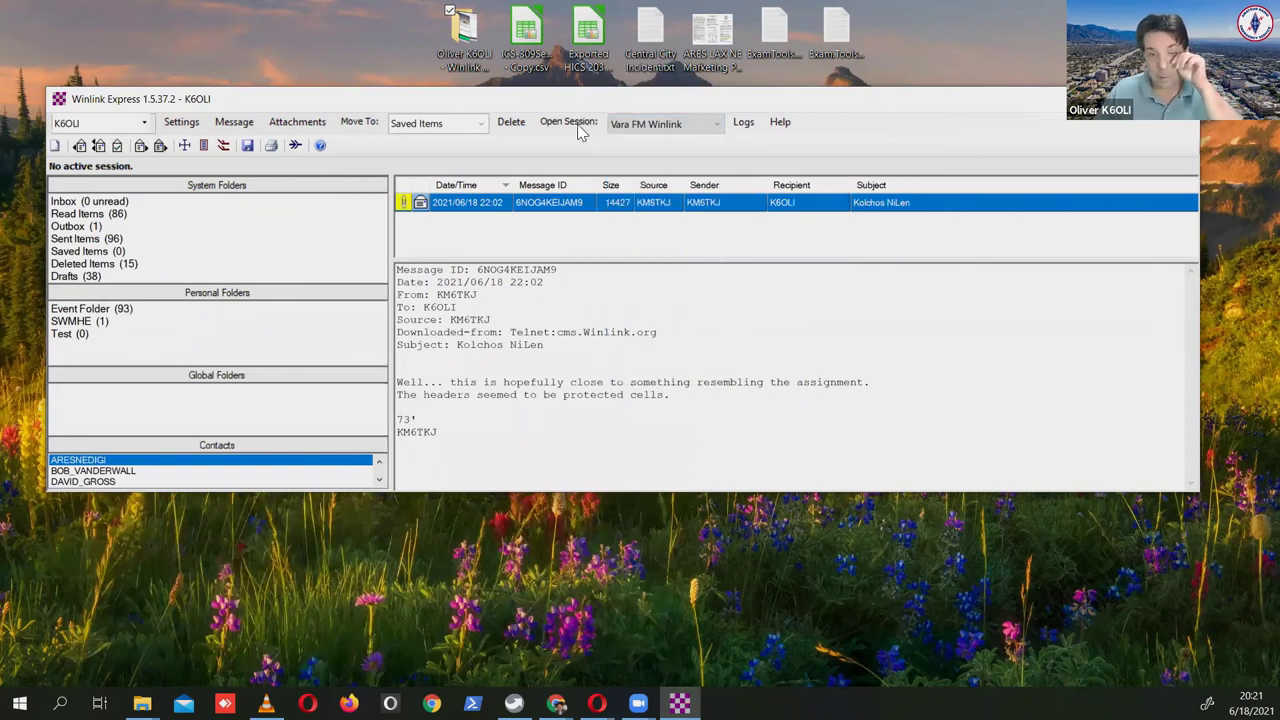
Step: Start the Vara FM session, dismiss its port 8300 TNC error, and show the Radio Tools folder
click(572, 124)
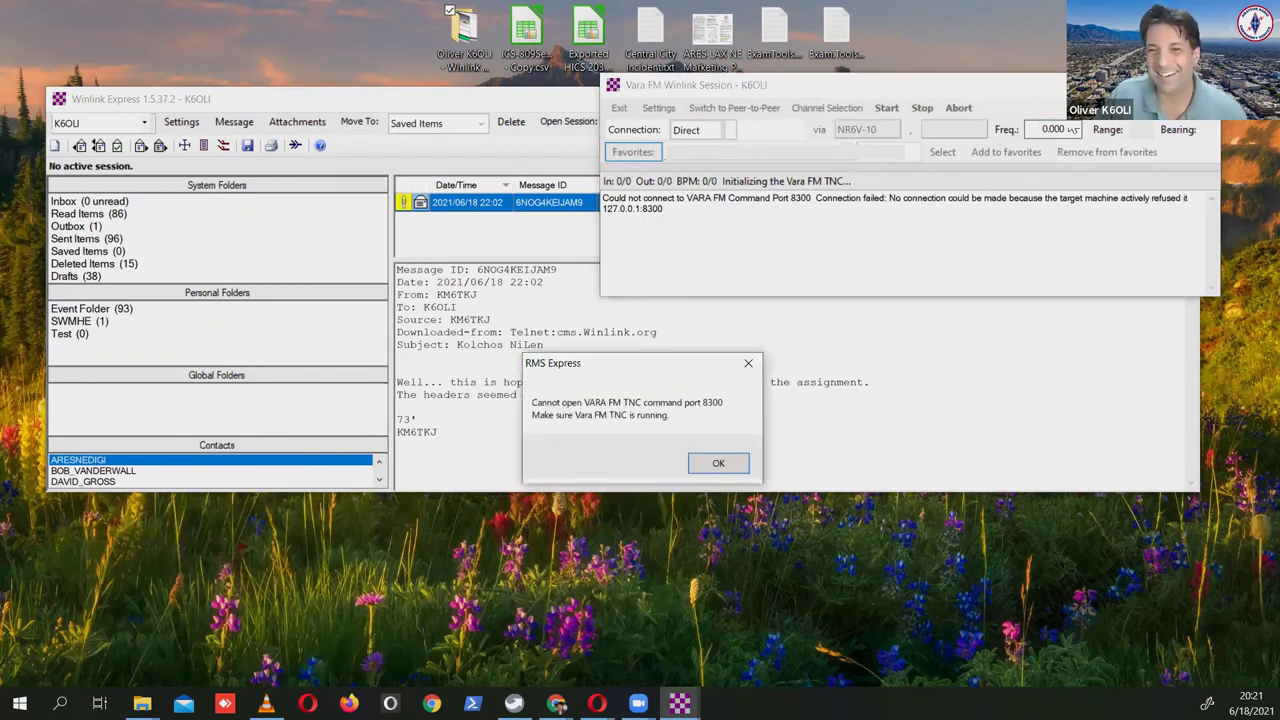
key(Return)
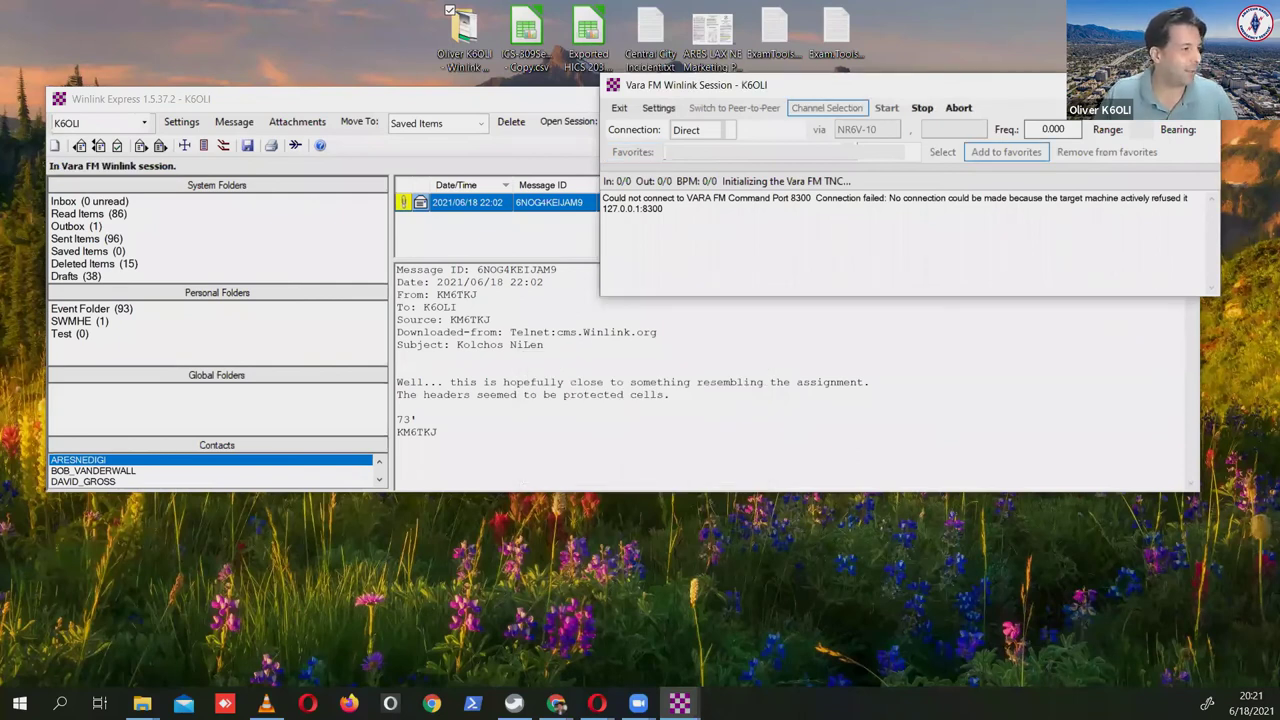
click(142, 703)
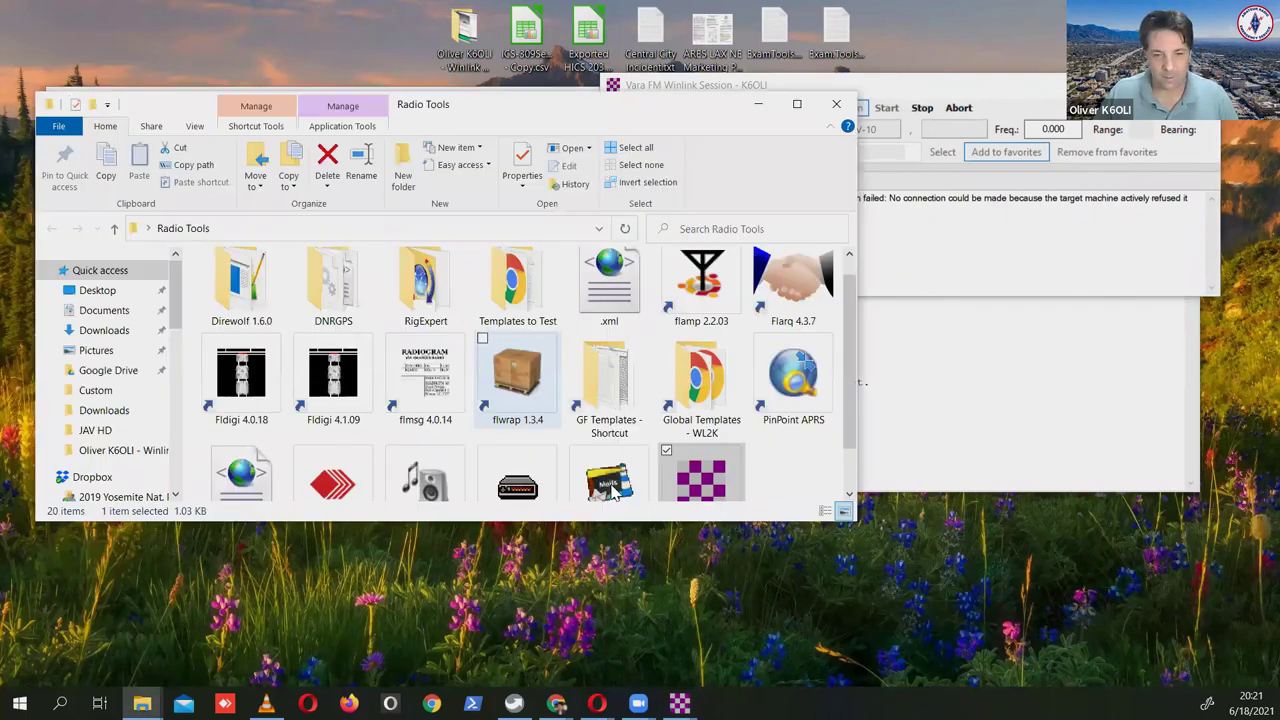
Step: Launch the VARAFM modem, then reopen the Vara FM session until it reports Ready
double_click(610, 485)
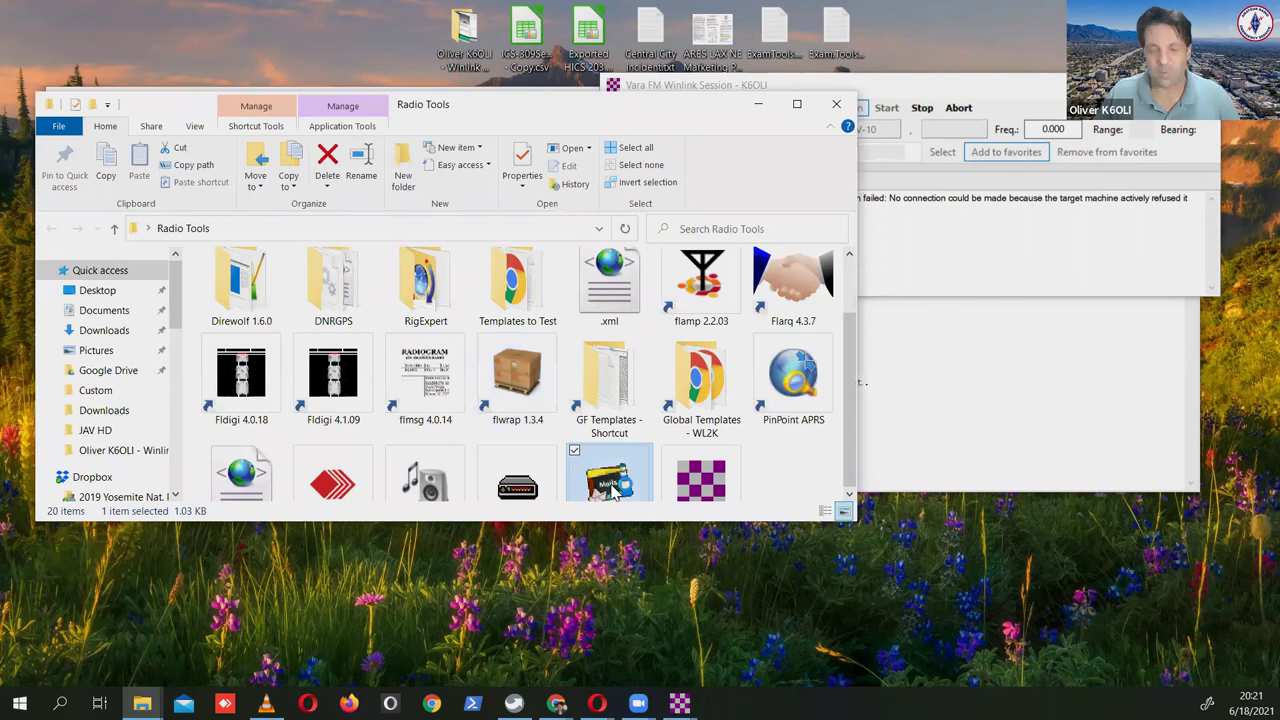
click(758, 104)
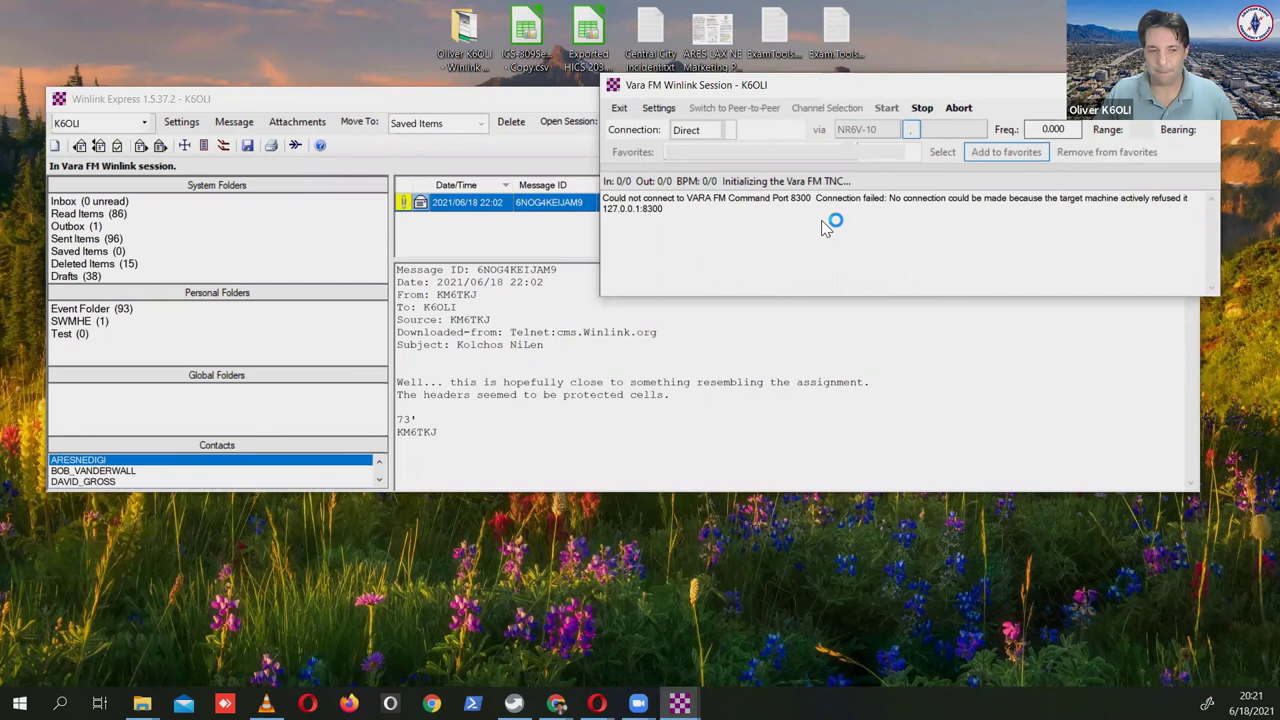
click(568, 122)
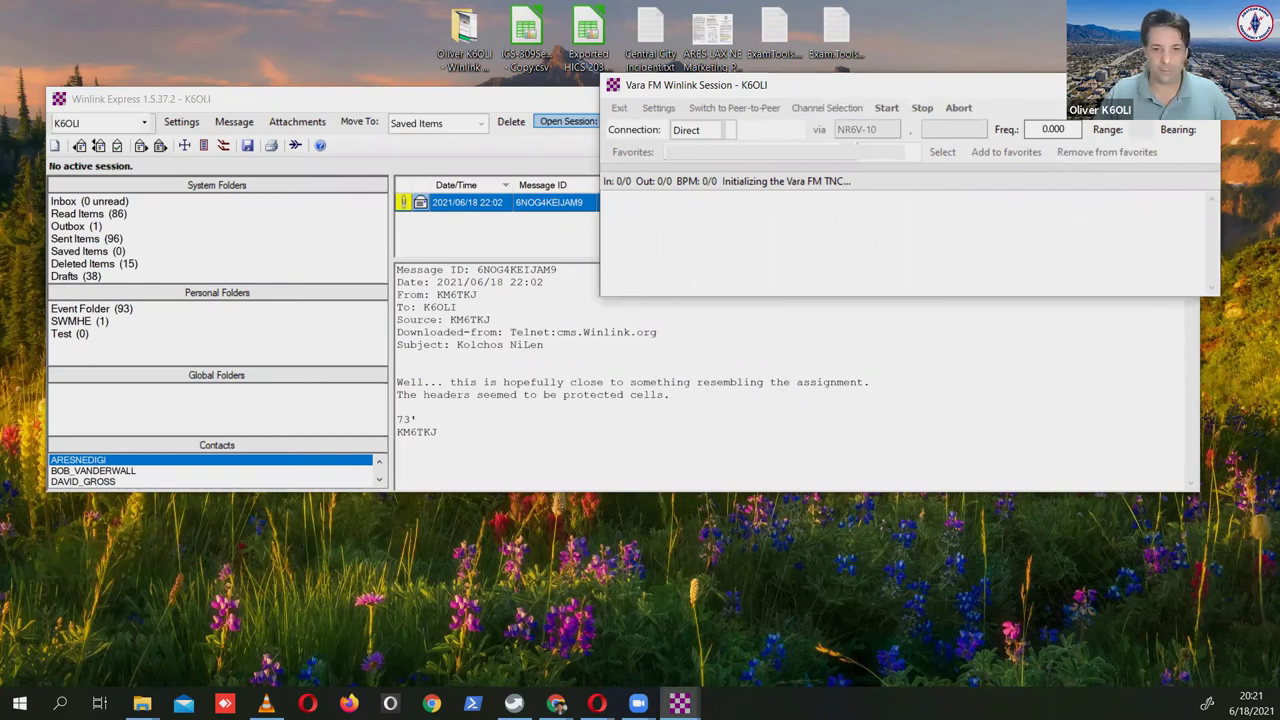
click(743, 462)
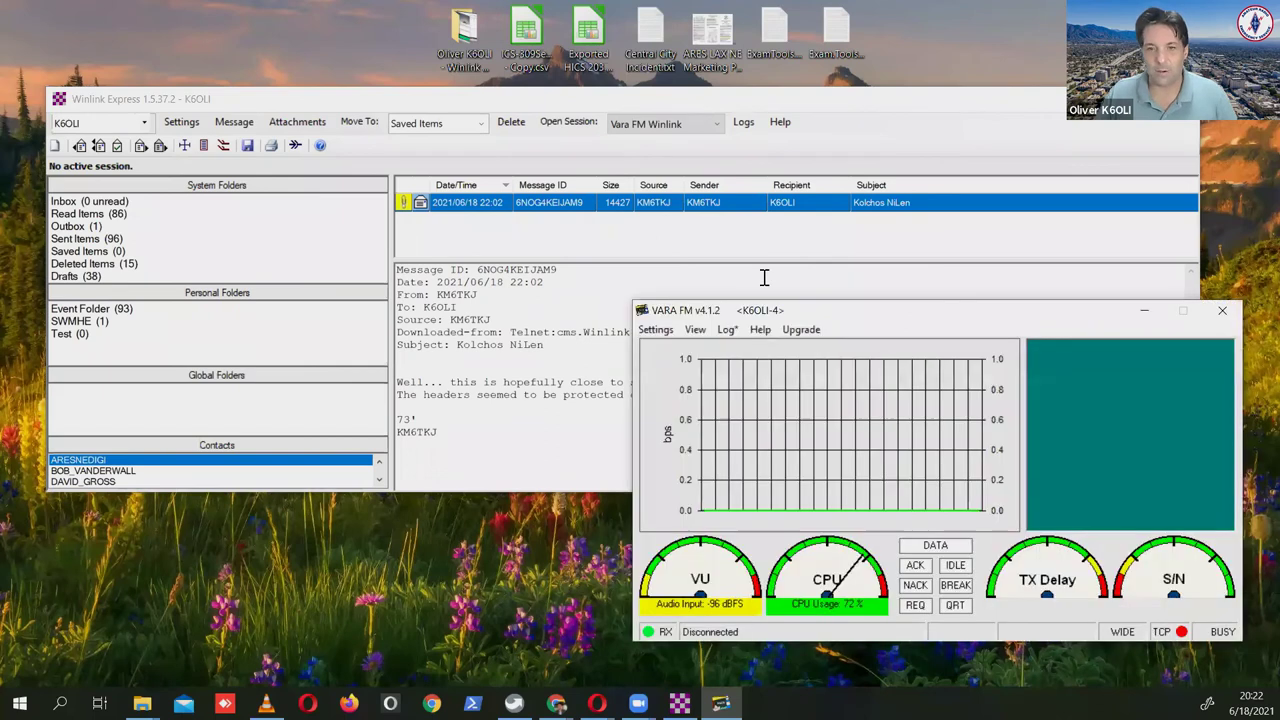
click(572, 123)
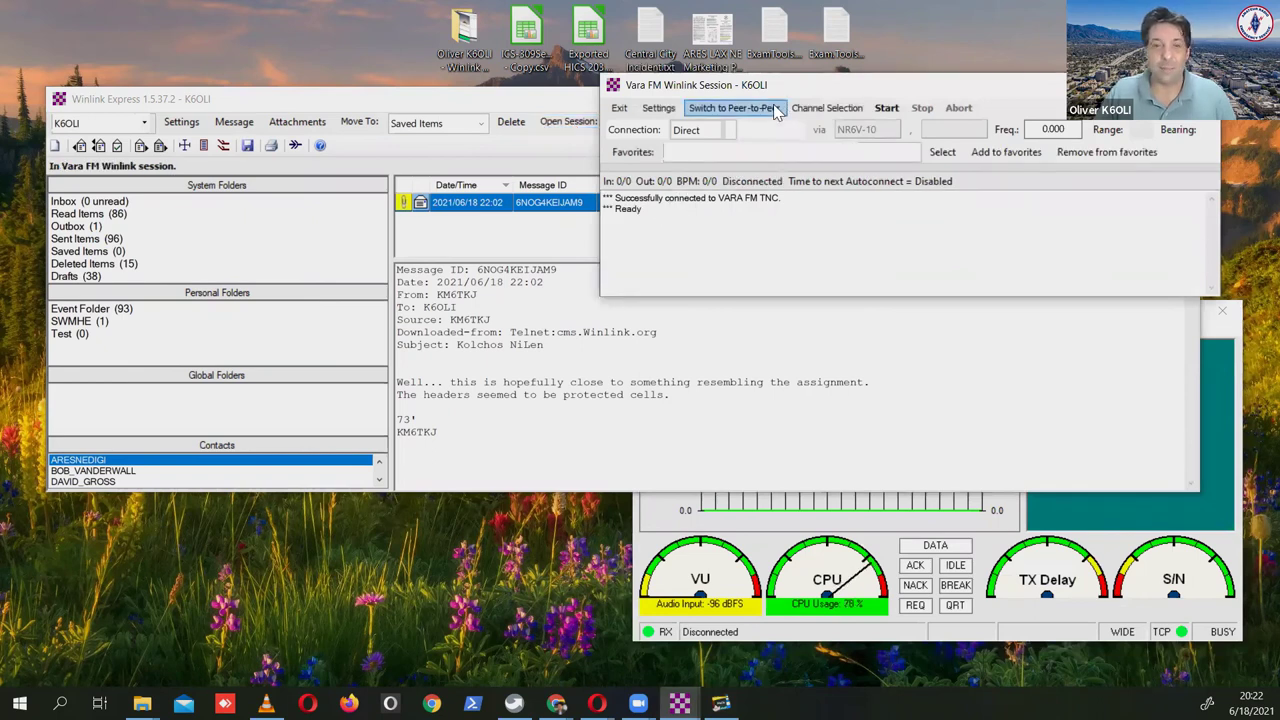
Step: Refresh the FM channel list and load gateway NR6V-10 on 145.030 MHz into the session
click(846, 109)
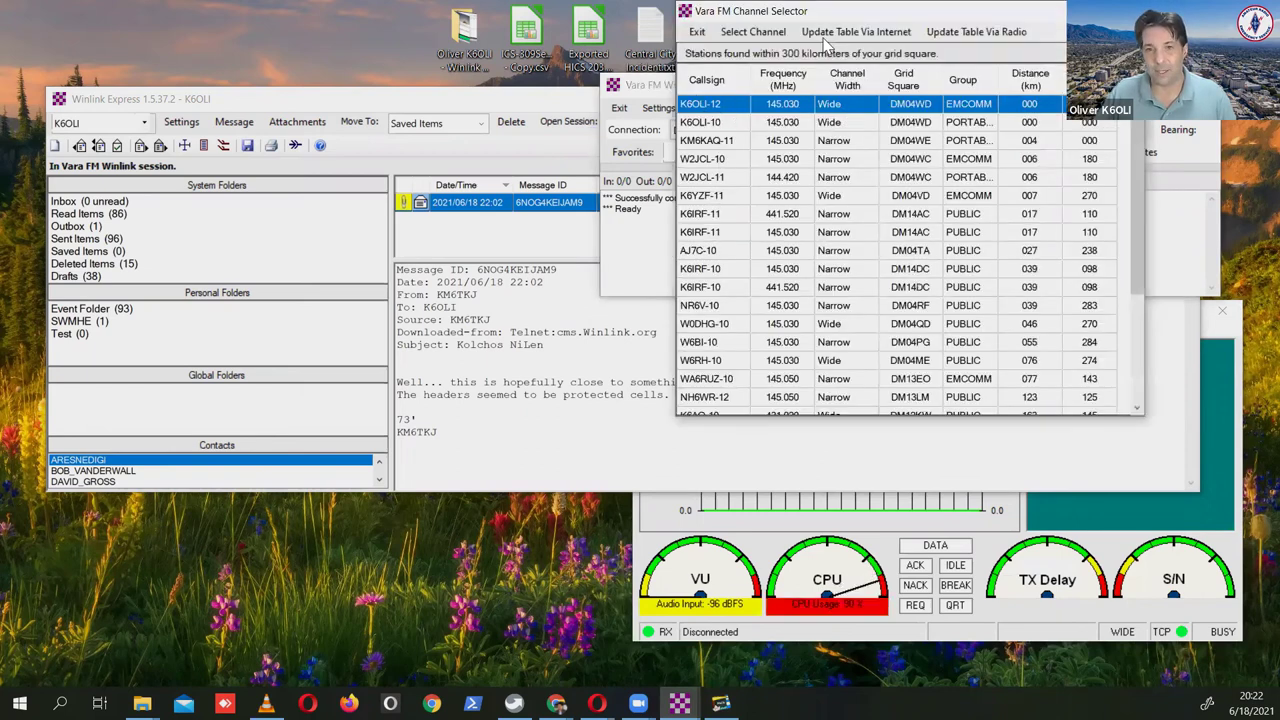
click(815, 38)
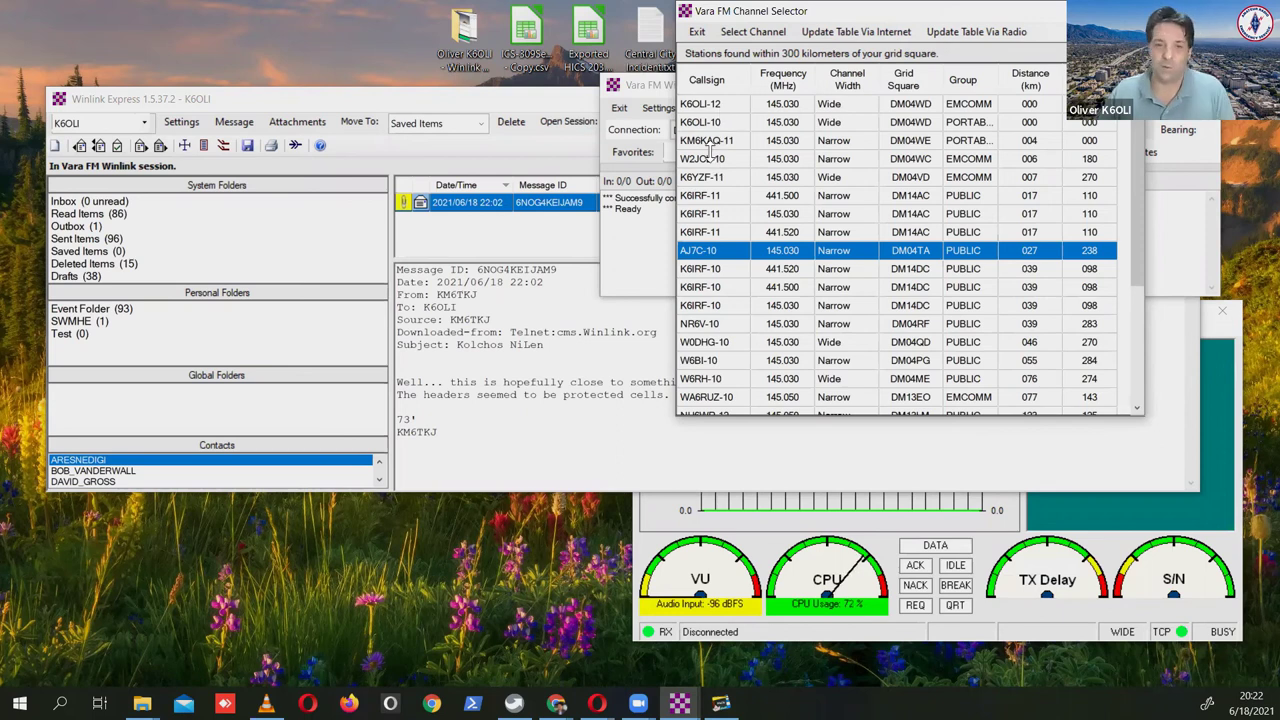
click(719, 328)
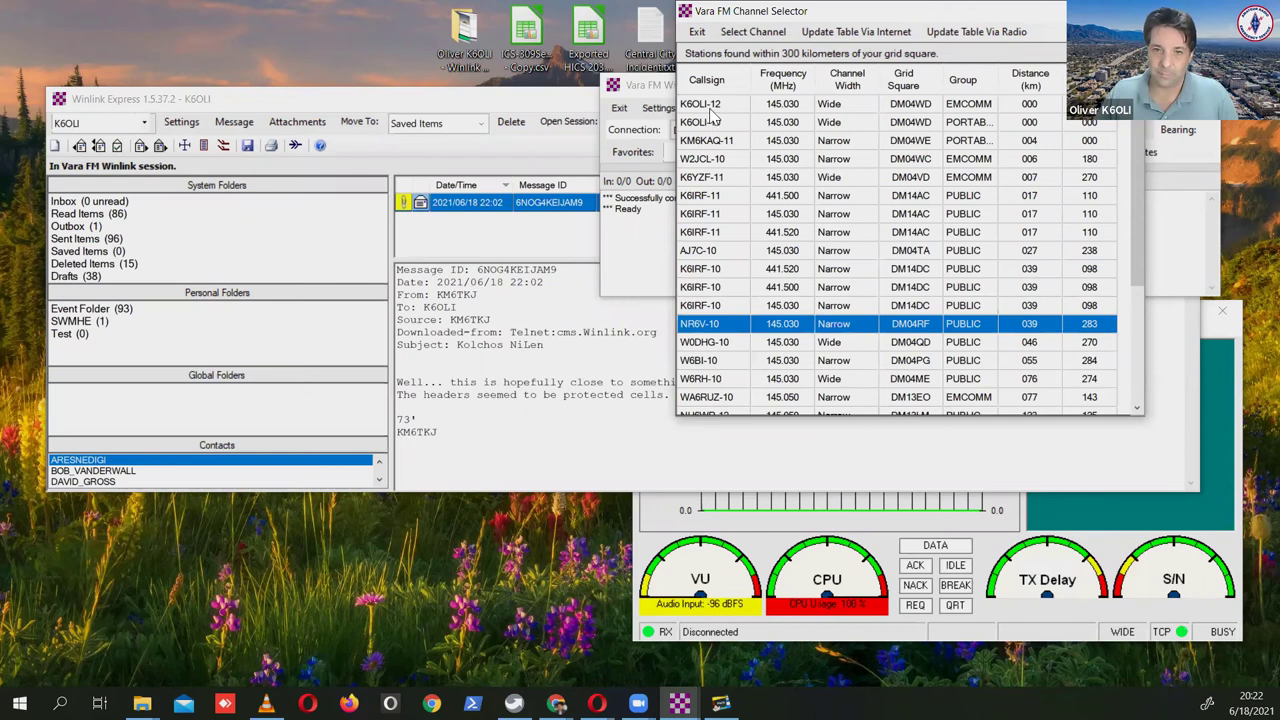
click(712, 123)
double_click(710, 123)
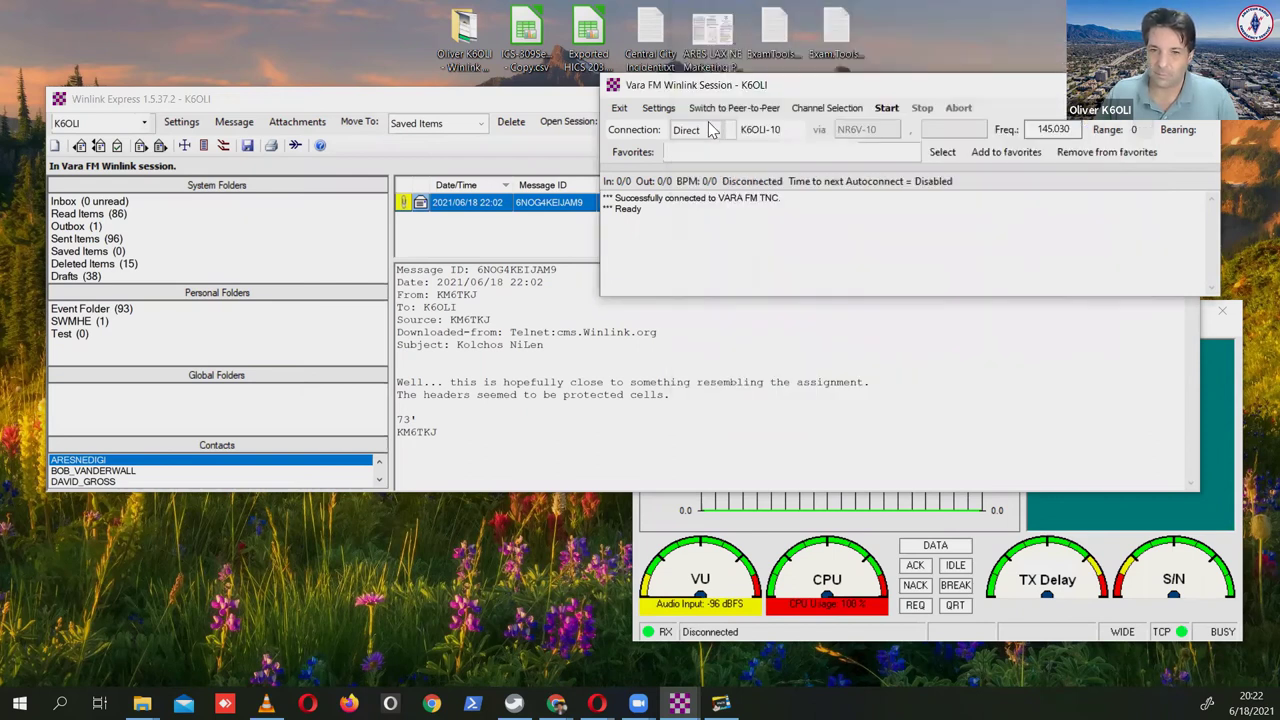
key(alt+Down)
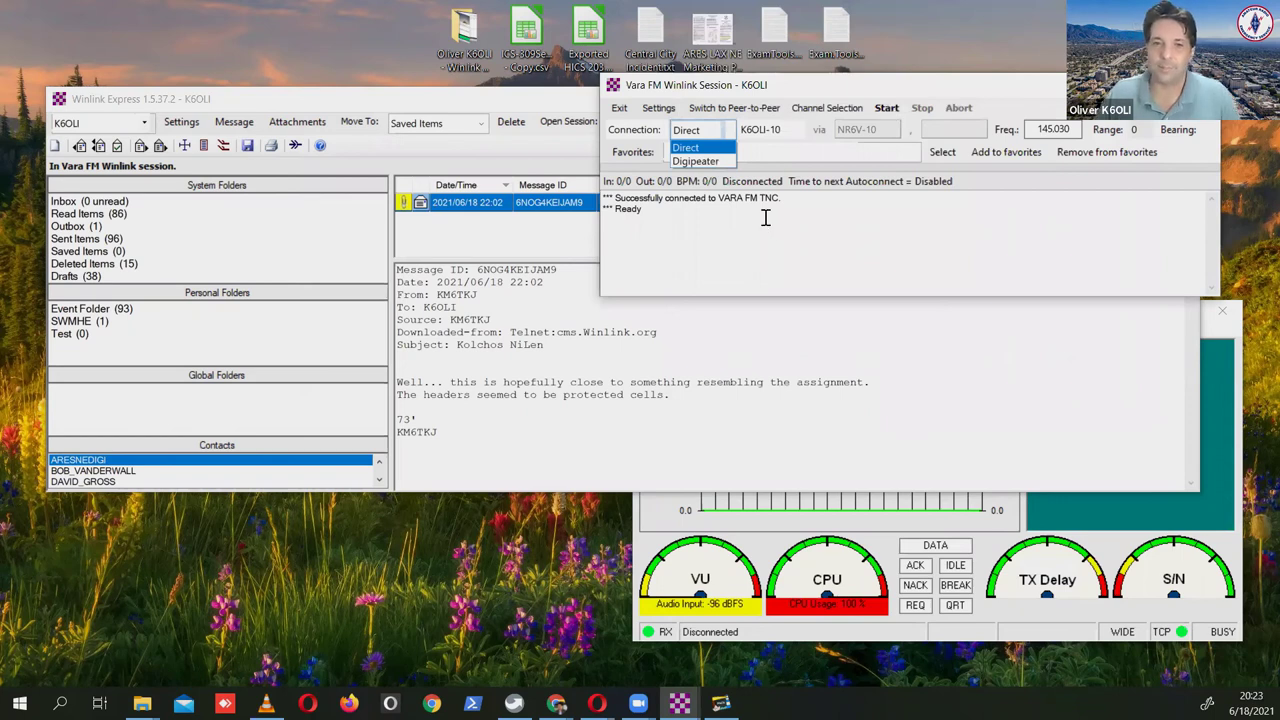
click(727, 135)
click(725, 133)
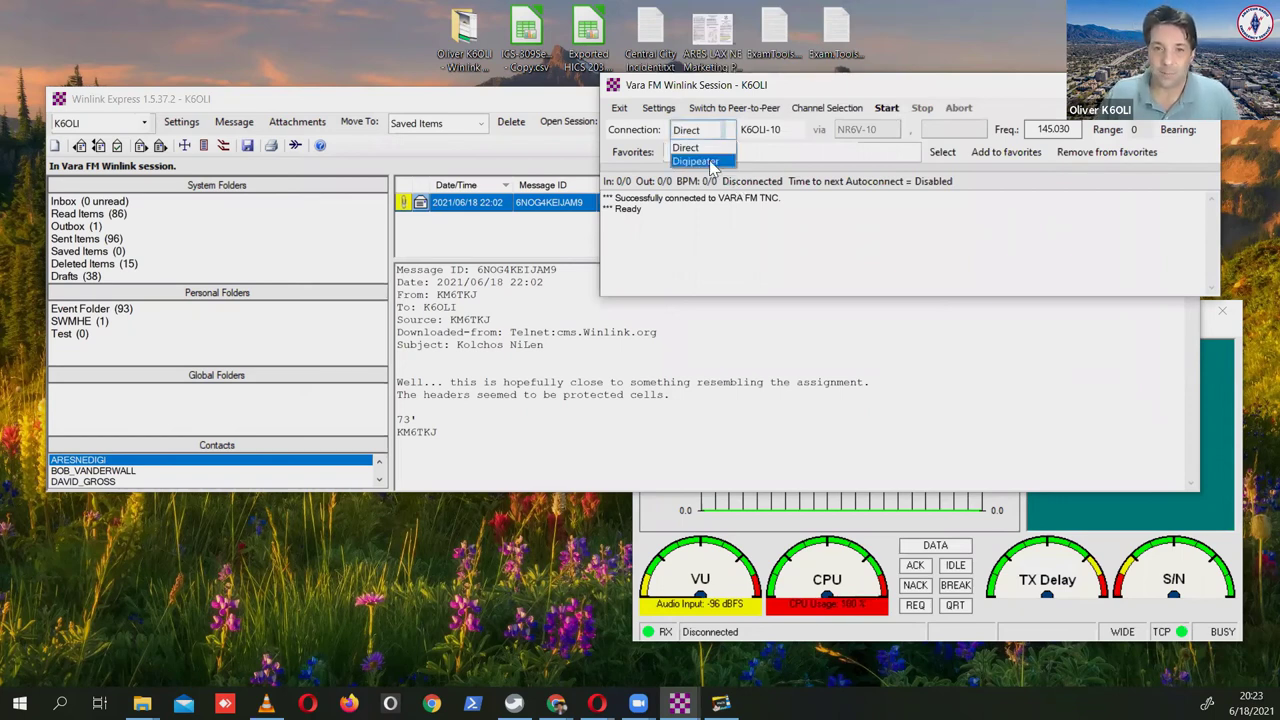
click(712, 163)
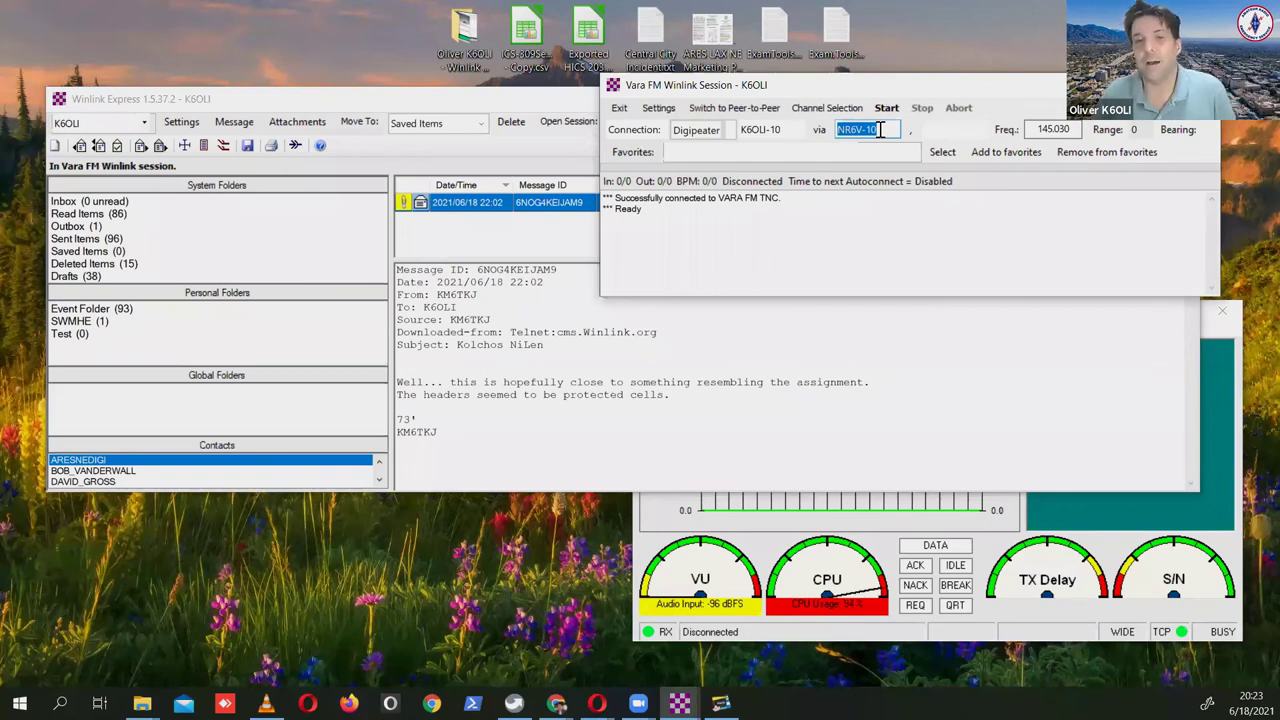
key(shift+Tab)
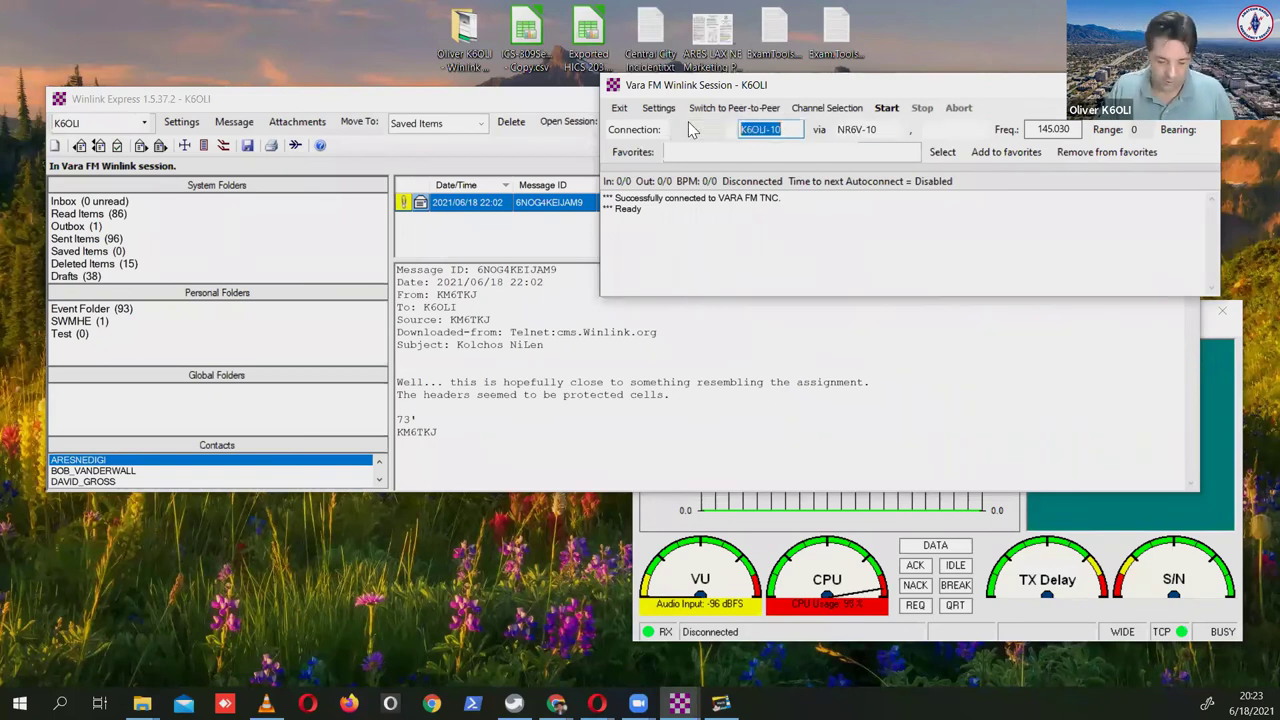
text(AJ7C)
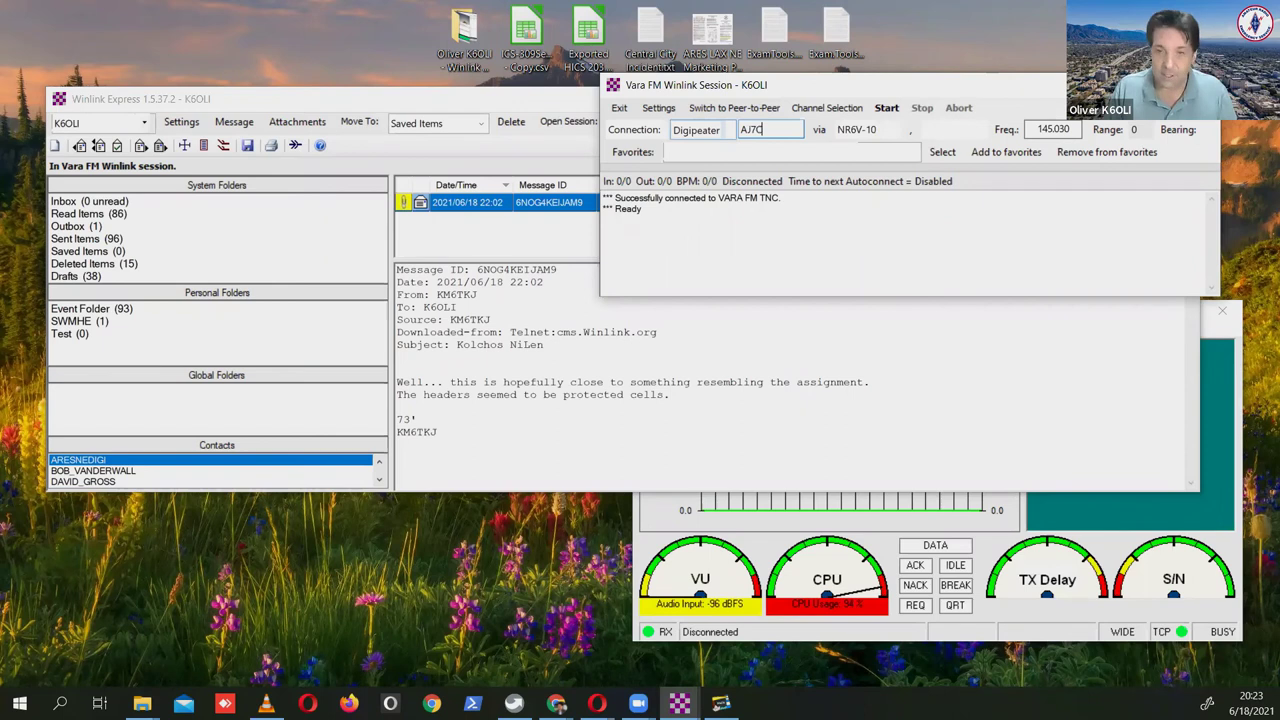
text(-10)
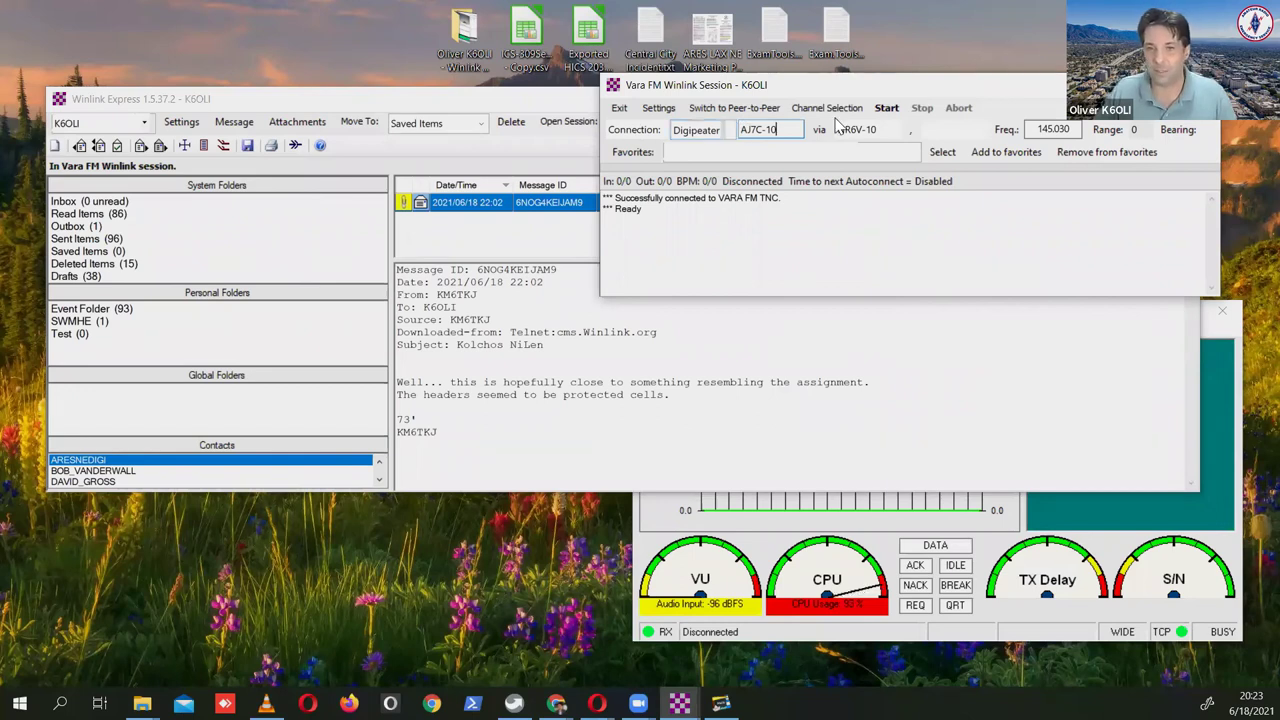
click(883, 129)
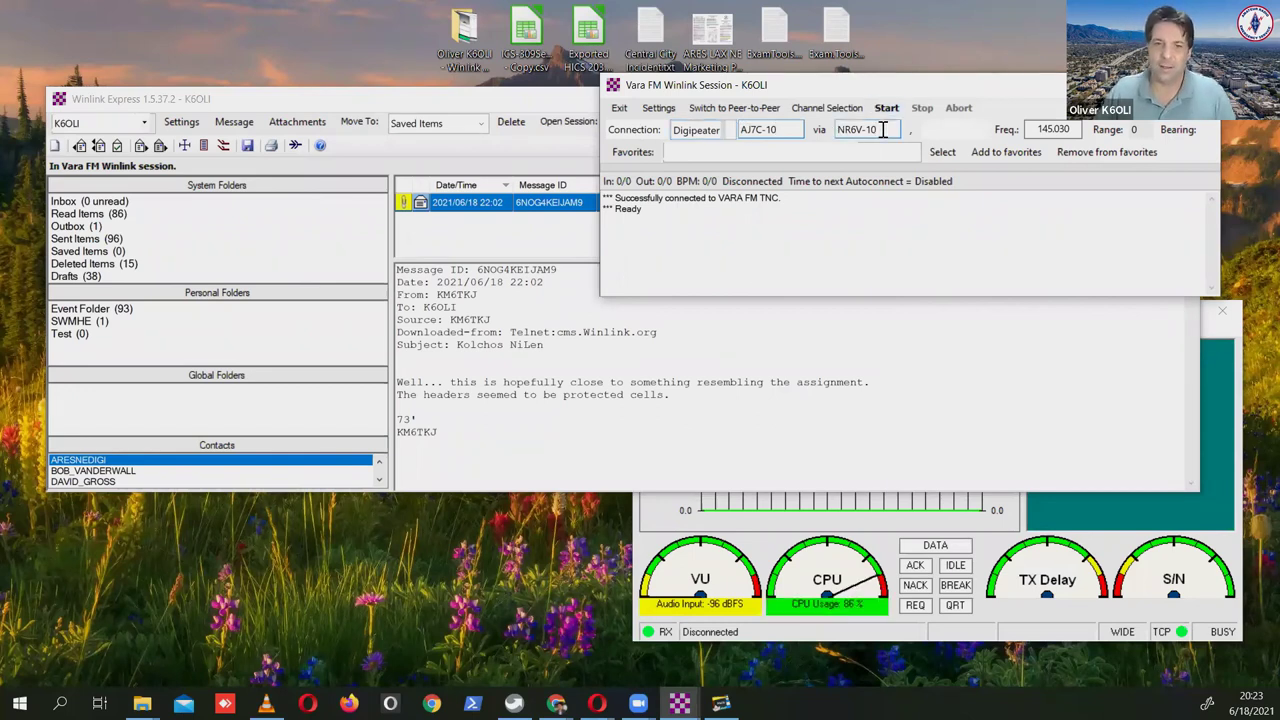
Step: Exit the Vara FM Winlink Session window
click(621, 109)
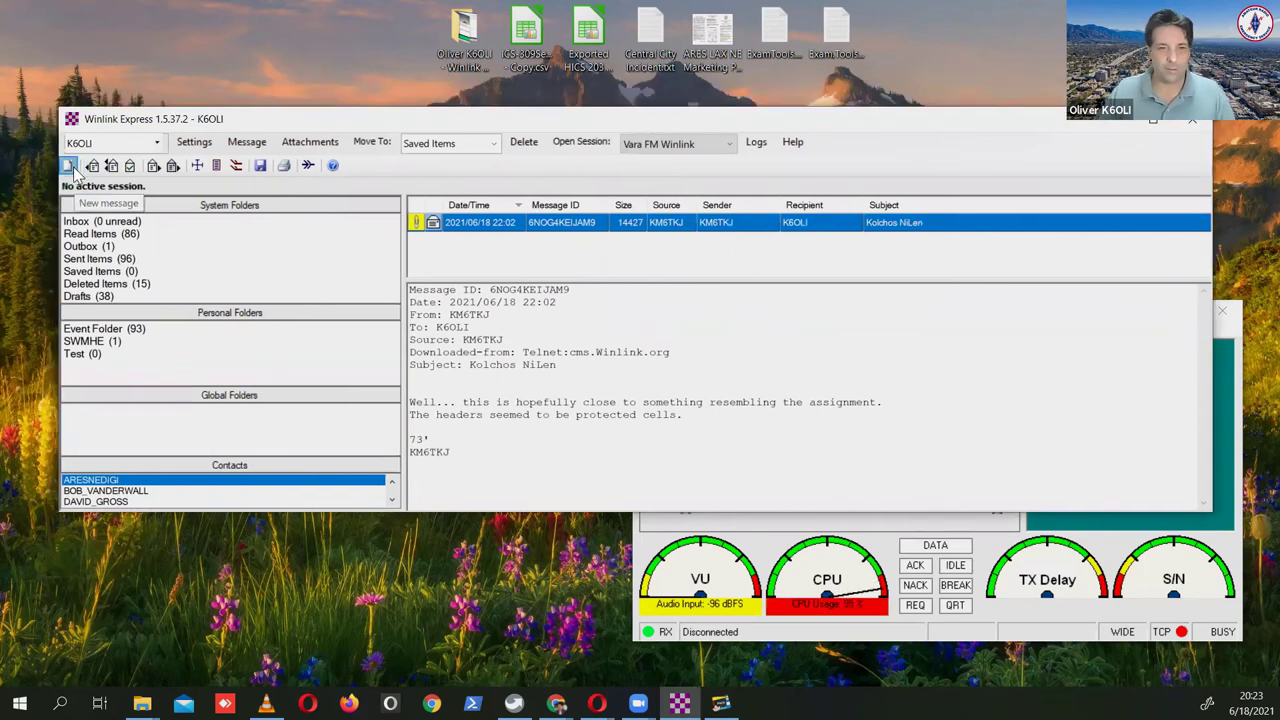
Step: Create a new message from the Standard Templates > USGS > USGS DYFI.txt template
click(68, 166)
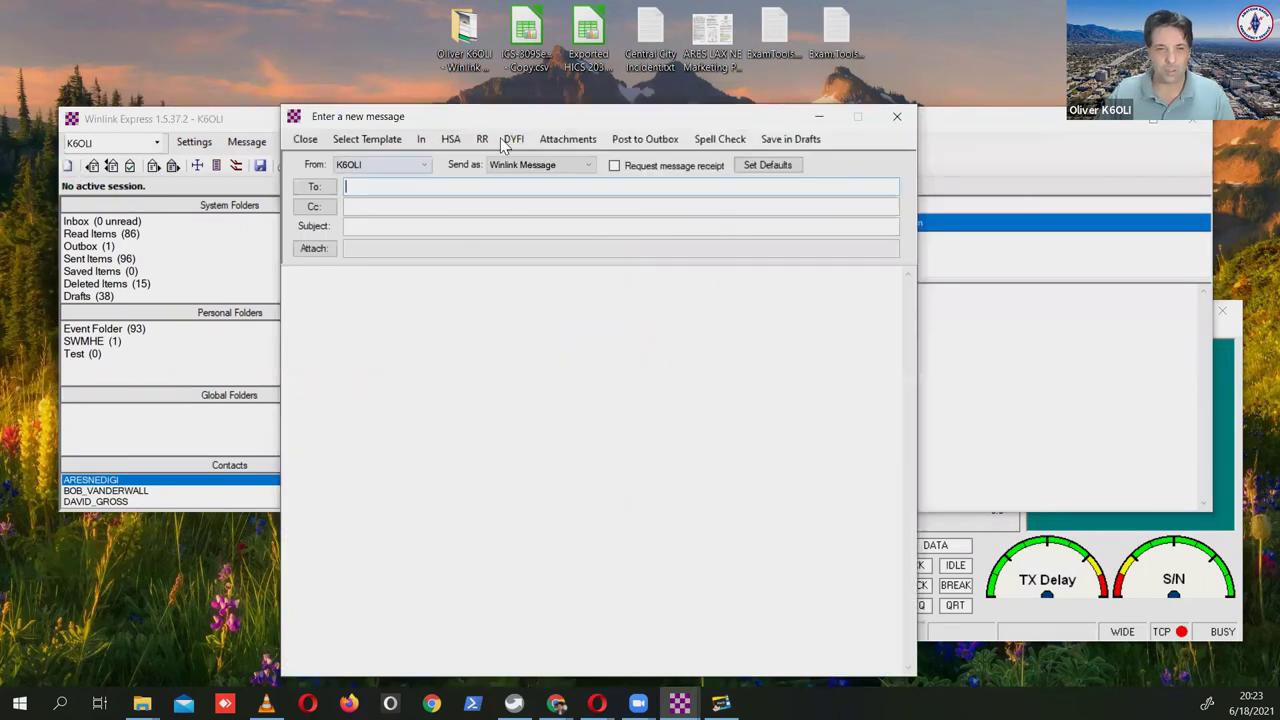
click(377, 150)
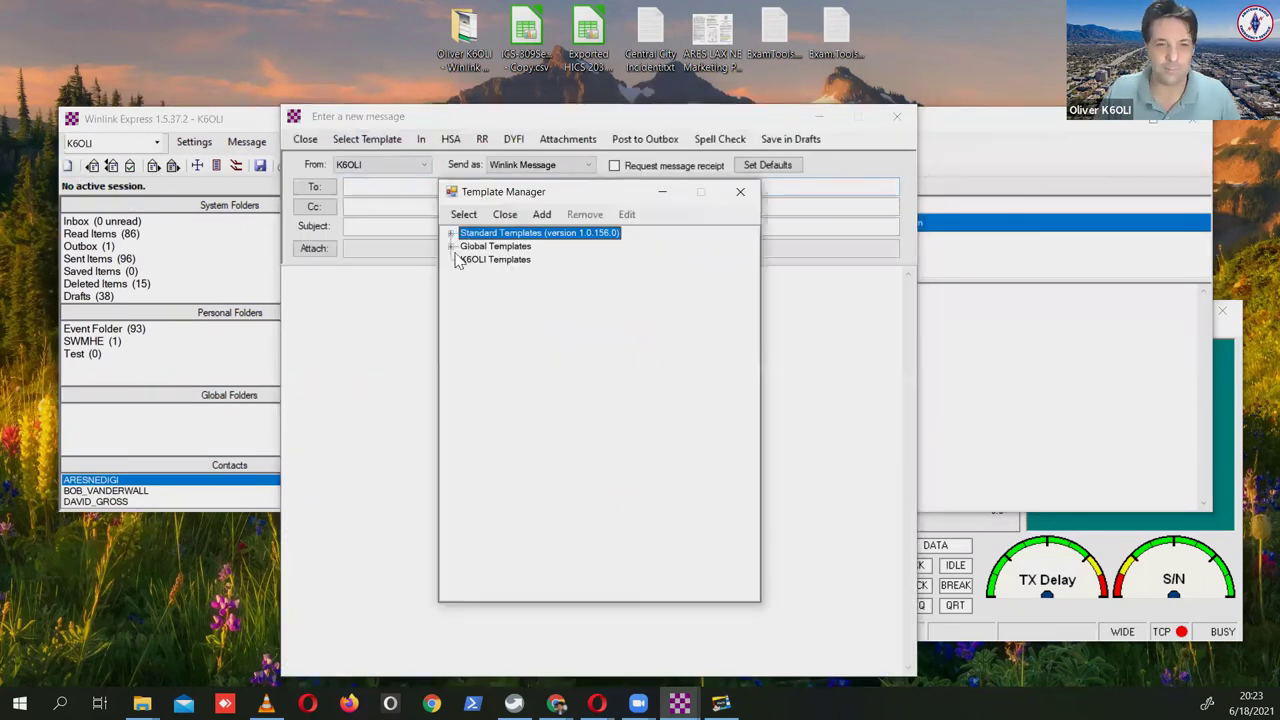
click(451, 234)
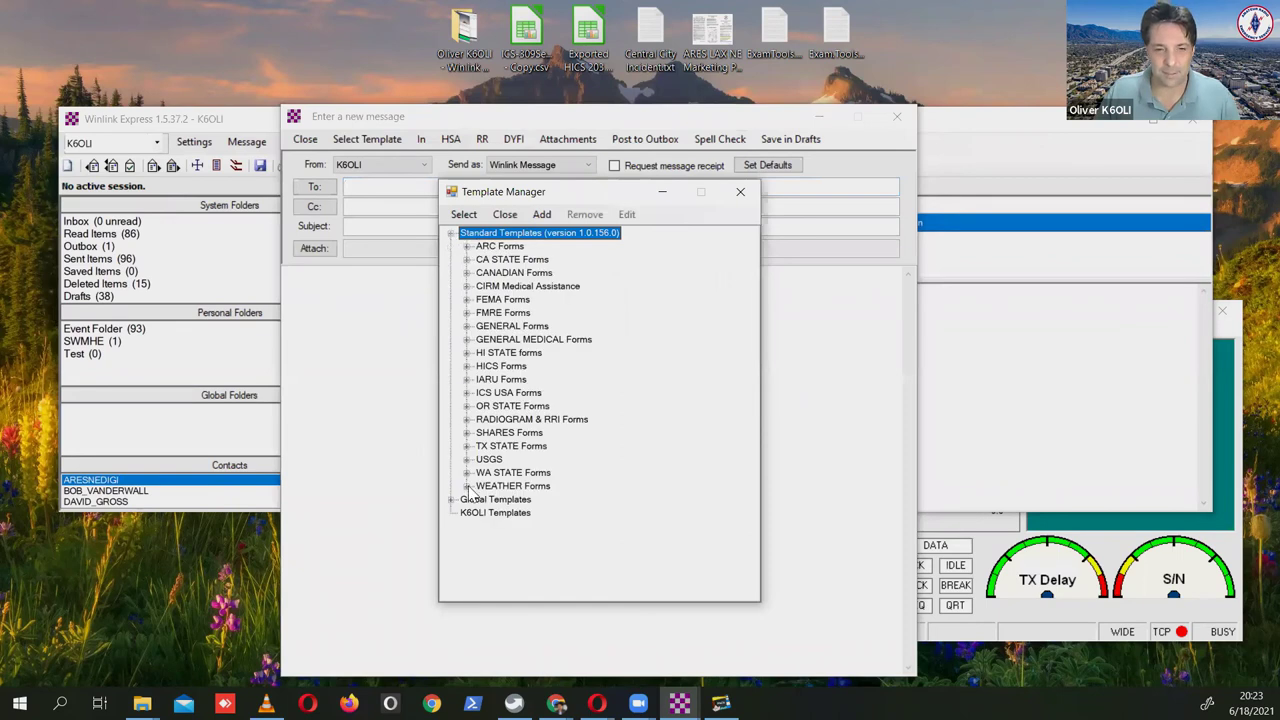
click(466, 460)
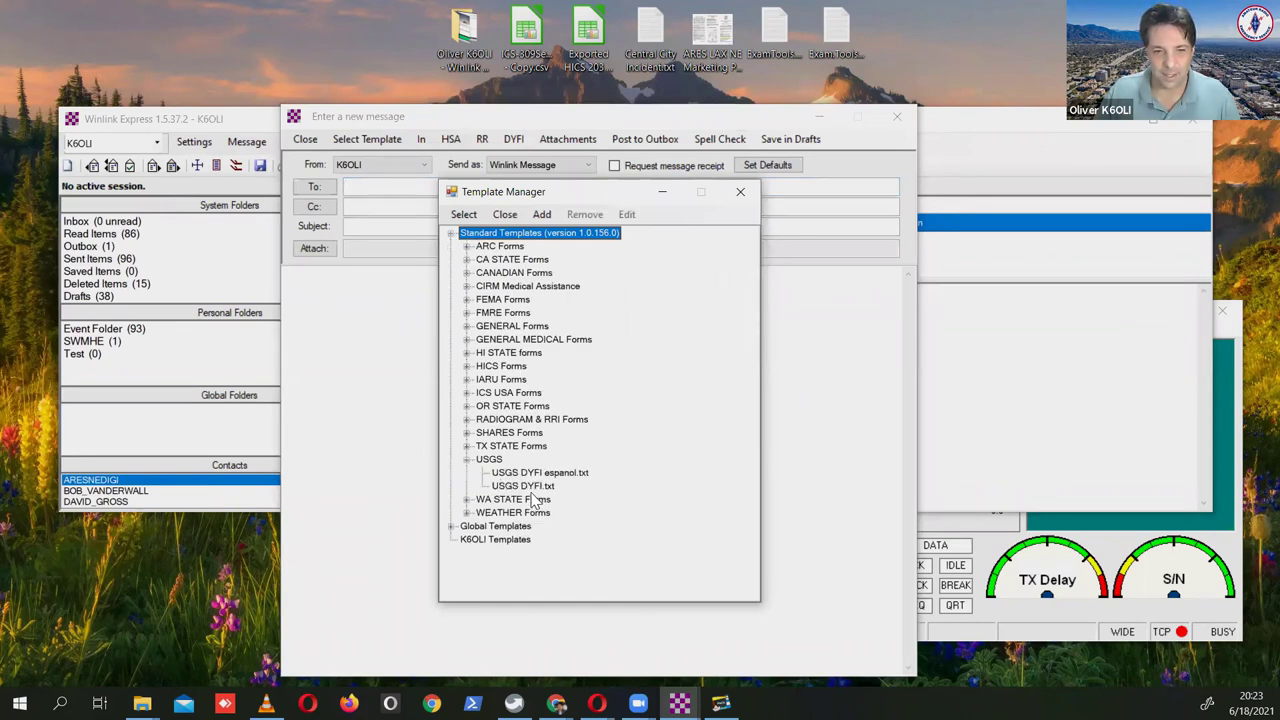
double_click(533, 485)
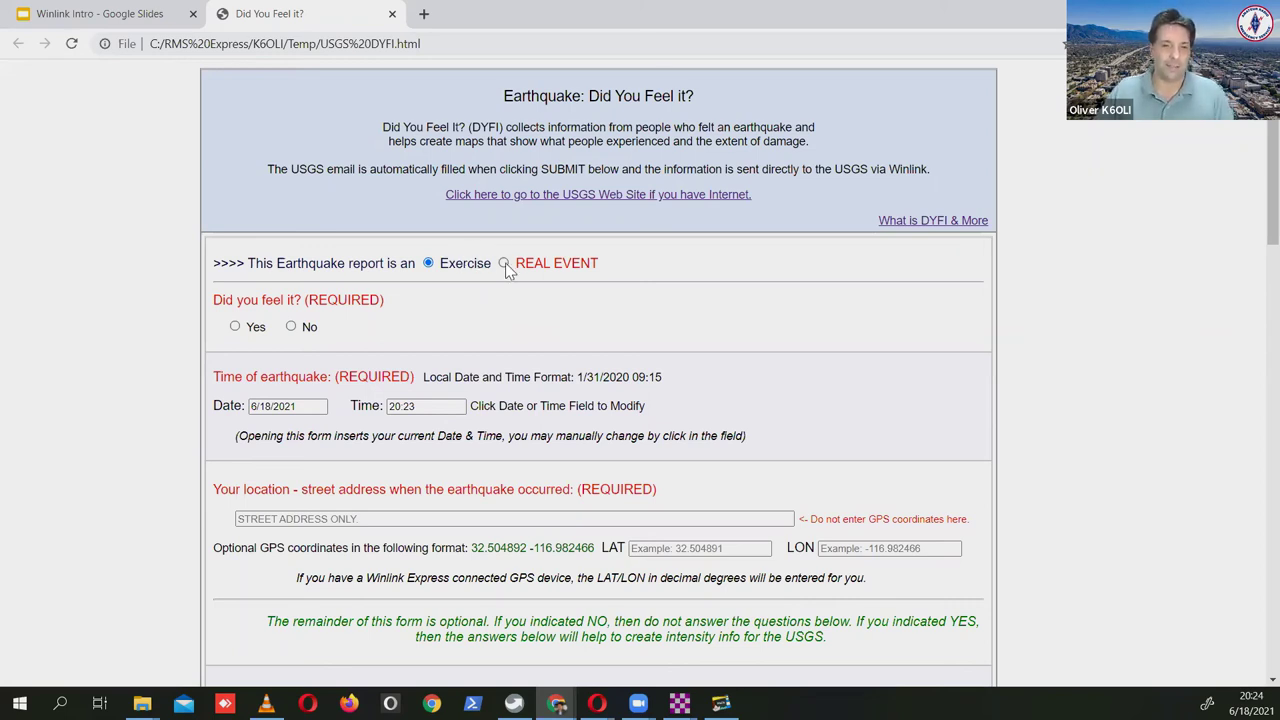
Step: Mark the DYFI report as Exercise, answer Yes to feeling it, and keep date 6/18/2021
click(504, 264)
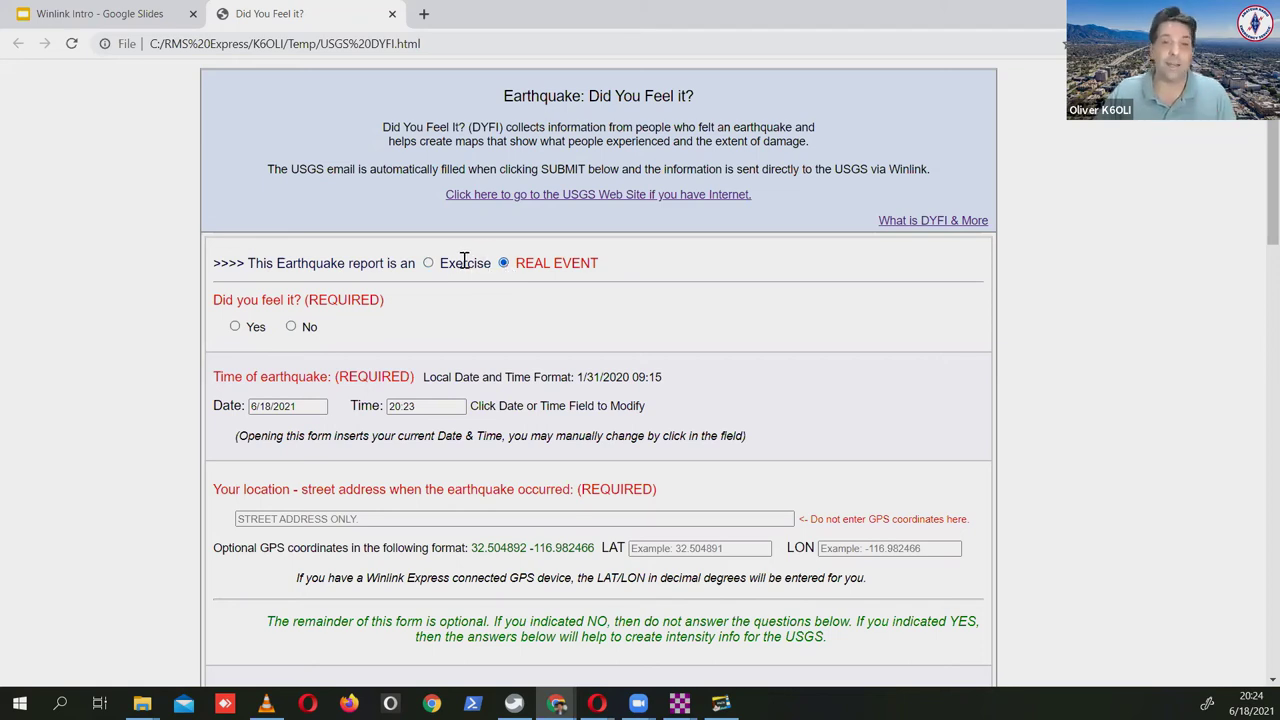
click(428, 263)
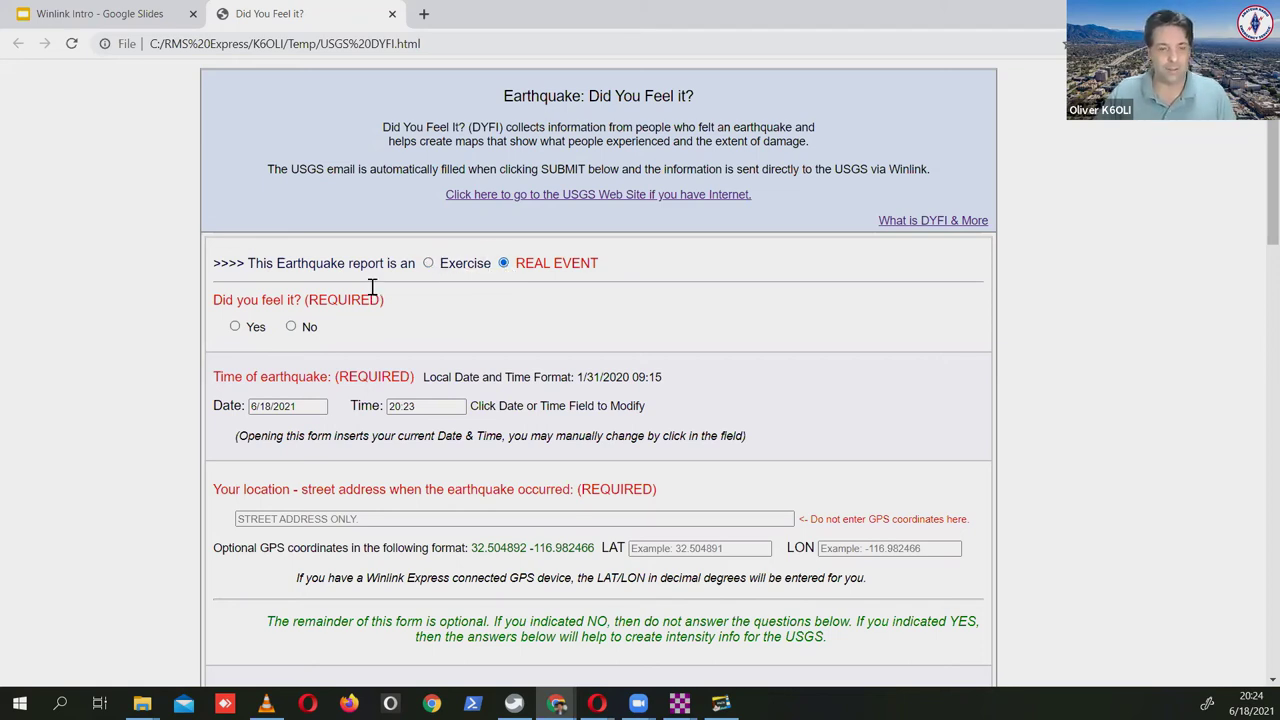
click(236, 327)
click(300, 405)
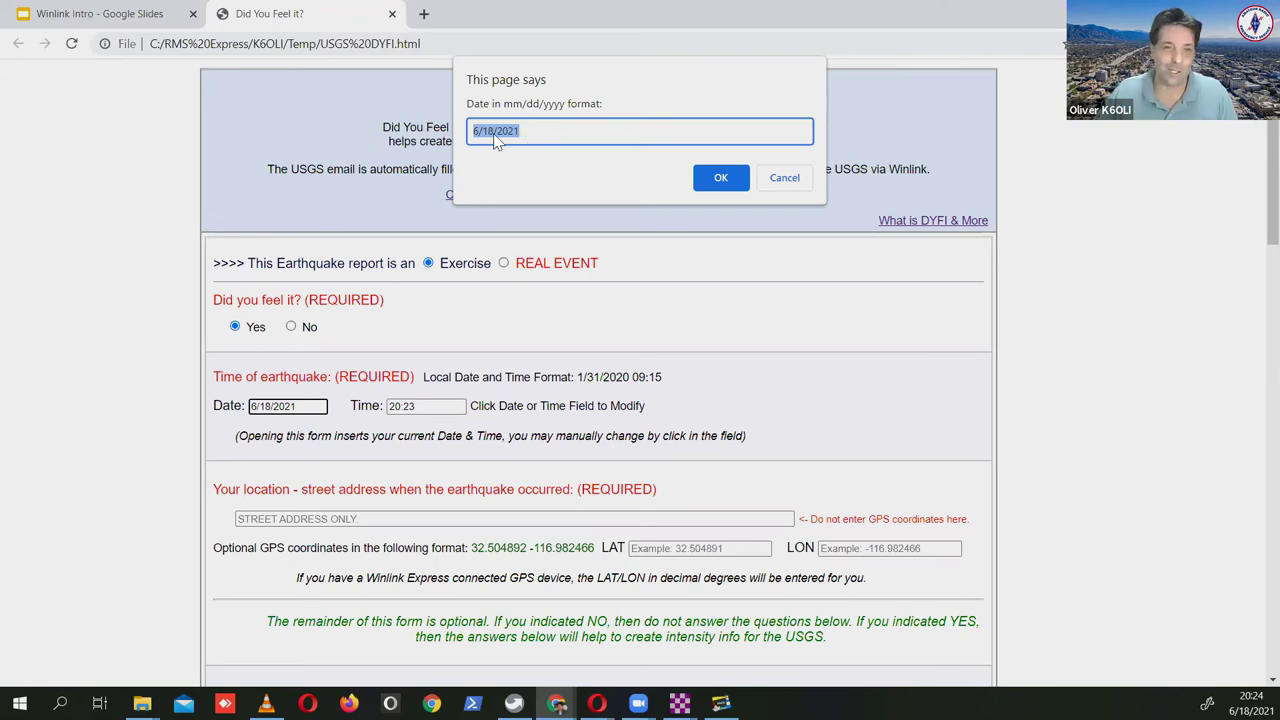
click(707, 173)
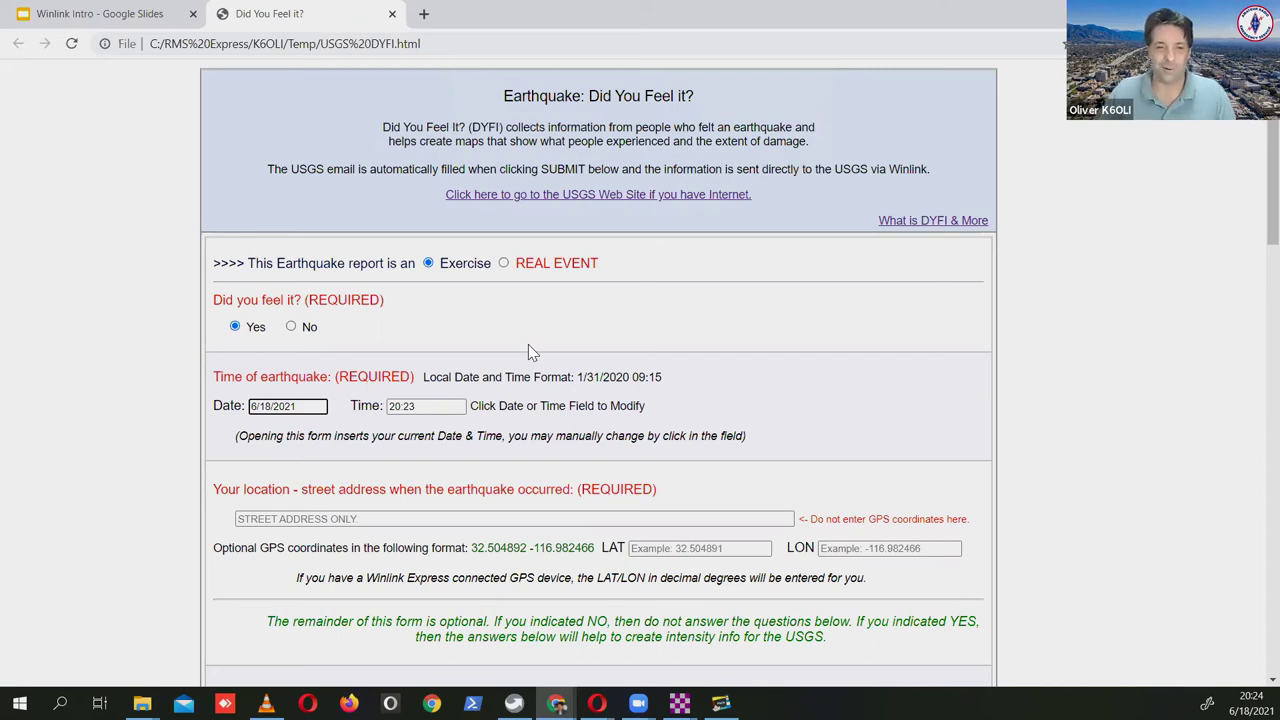
Step: Change the earthquake time to 20:00 and fill the street address from autofill
click(448, 406)
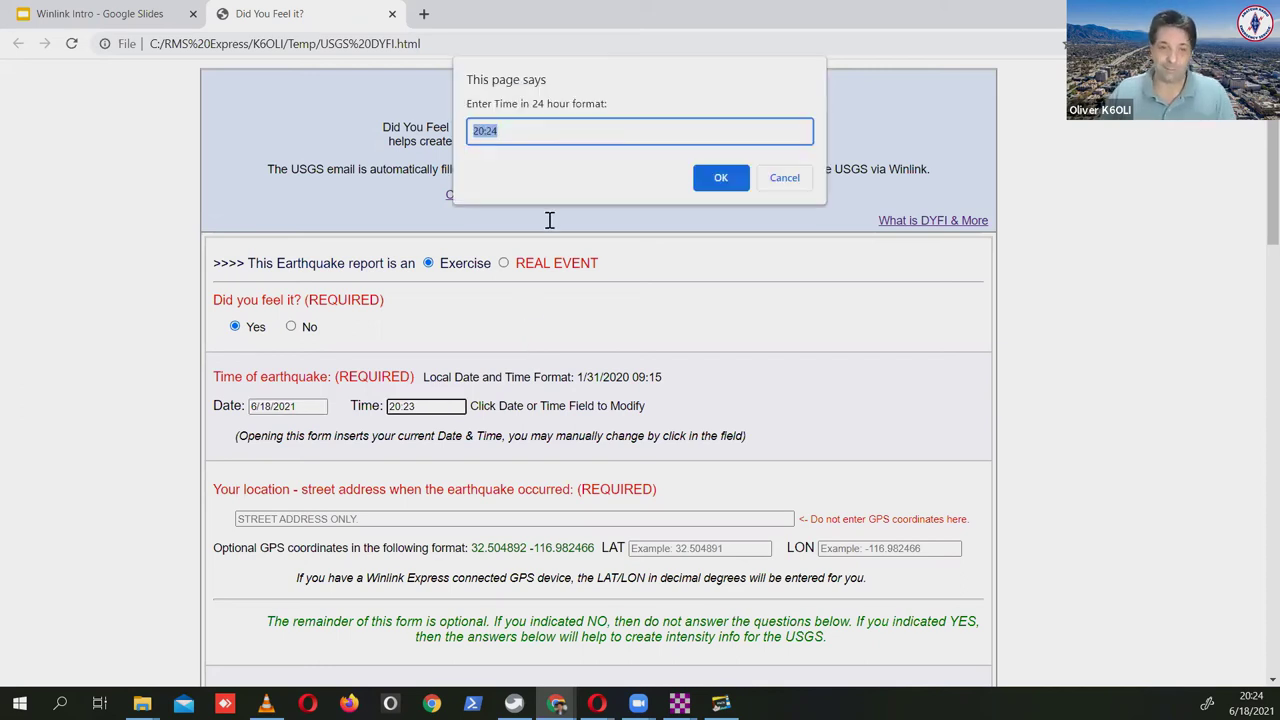
key(End)
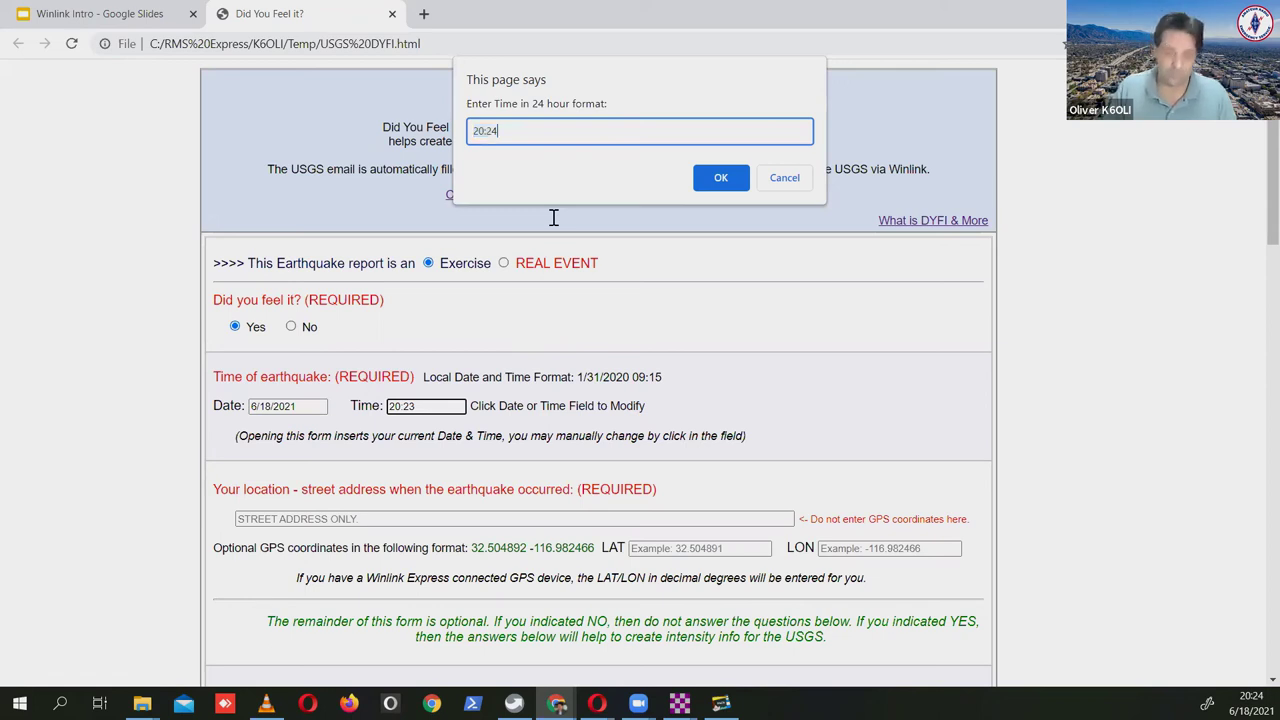
key(BackSpace)
key(BackSpace)
text(00)
click(711, 179)
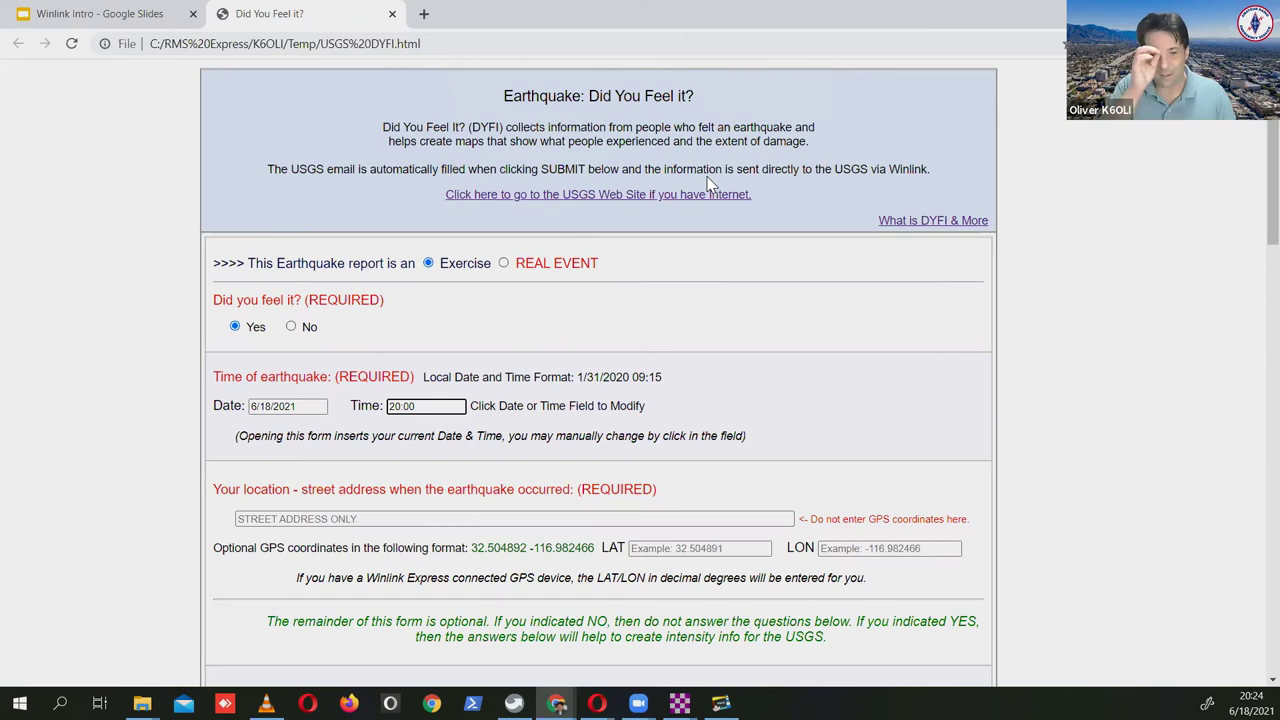
click(407, 517)
click(396, 552)
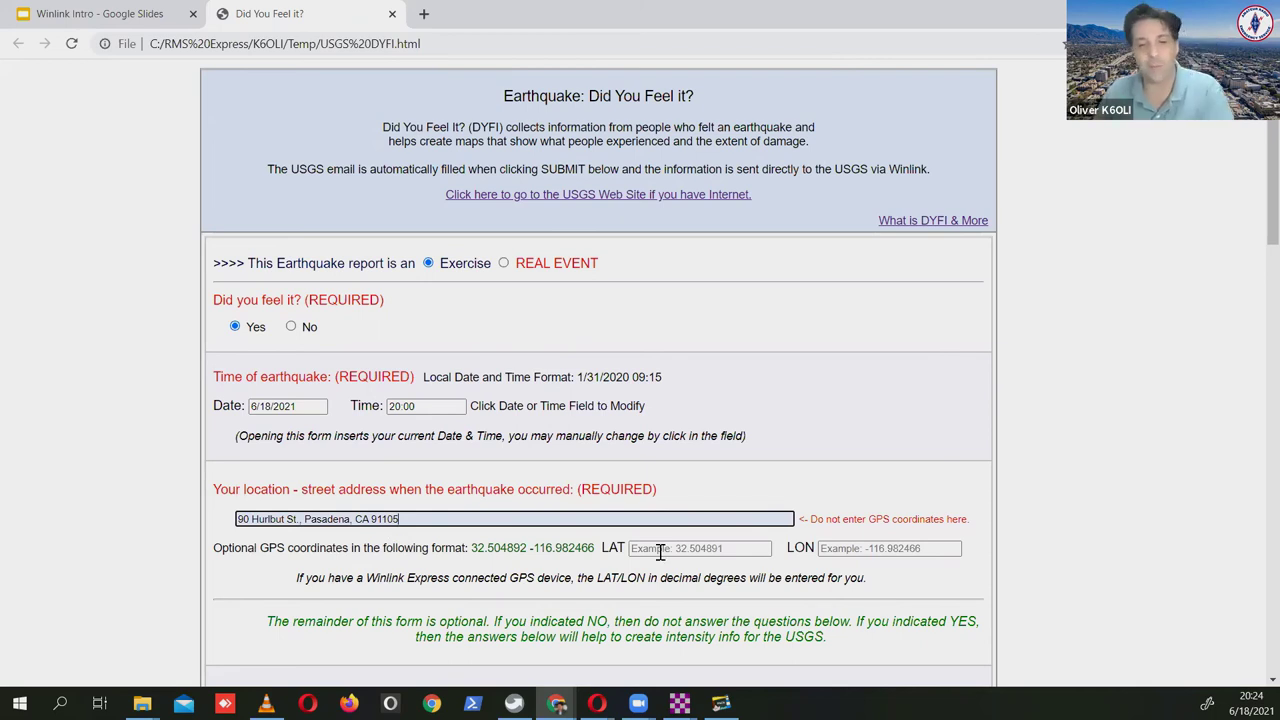
click(727, 552)
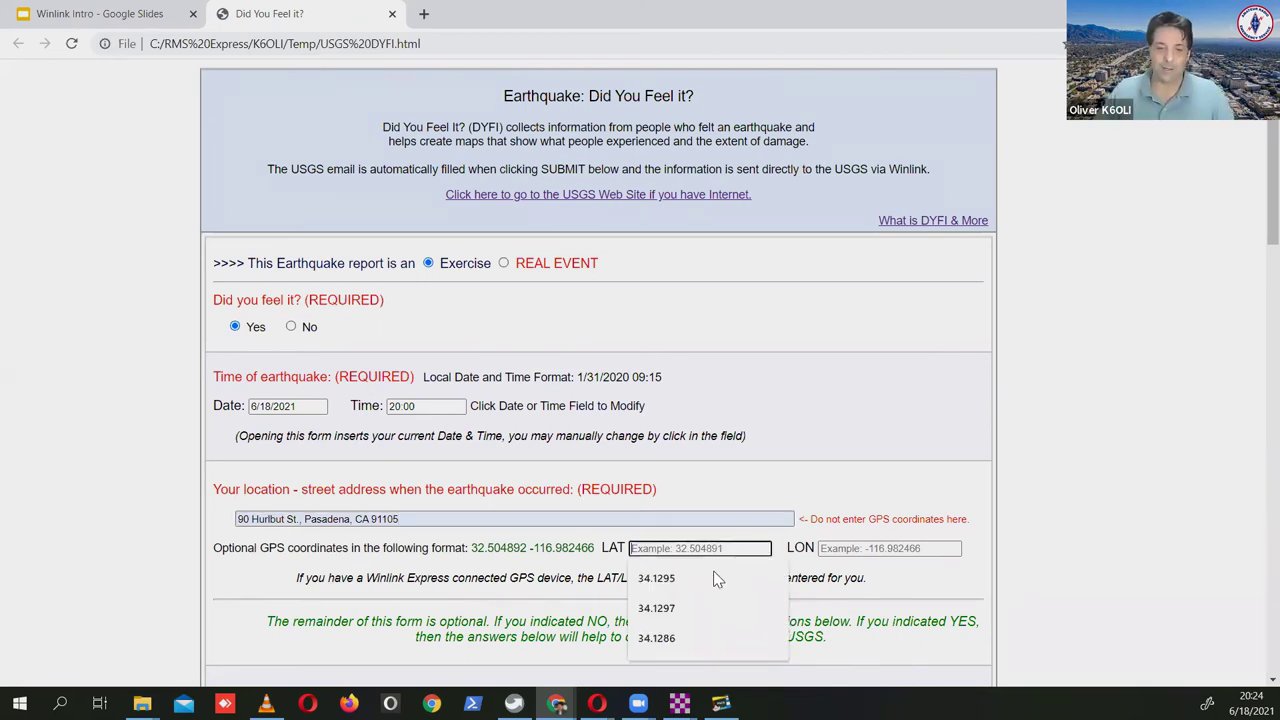
click(714, 578)
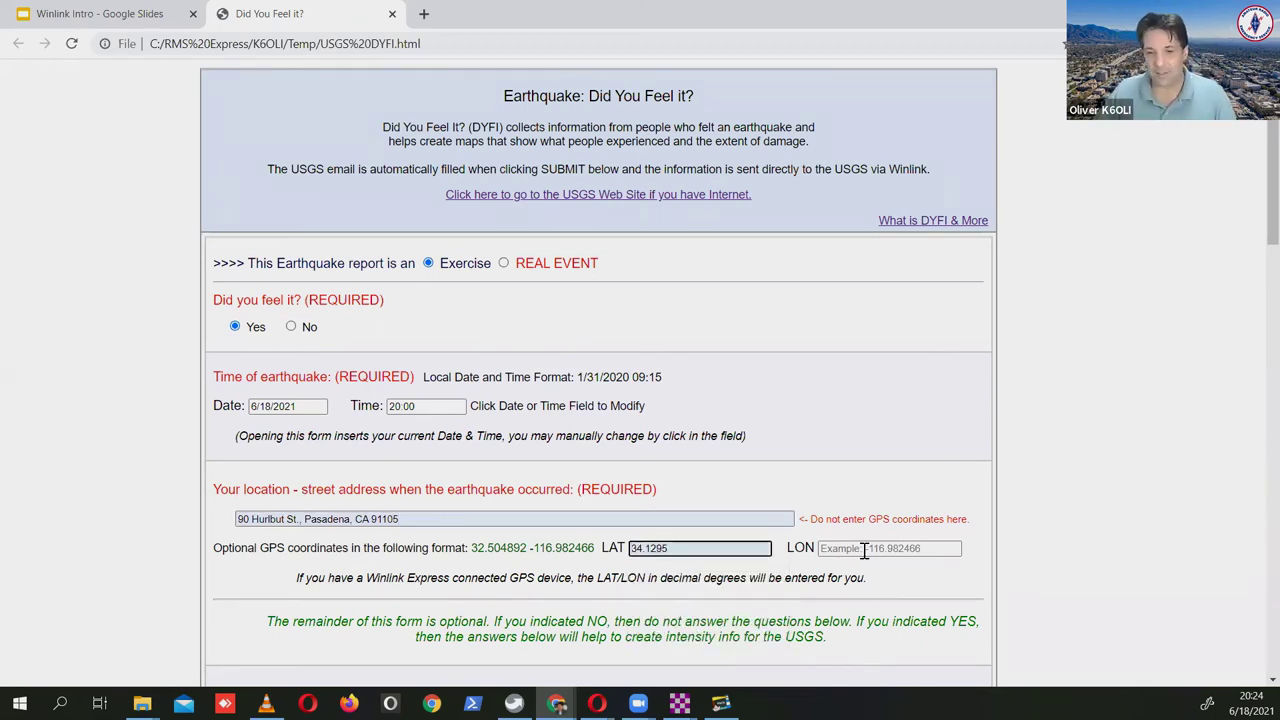
click(859, 550)
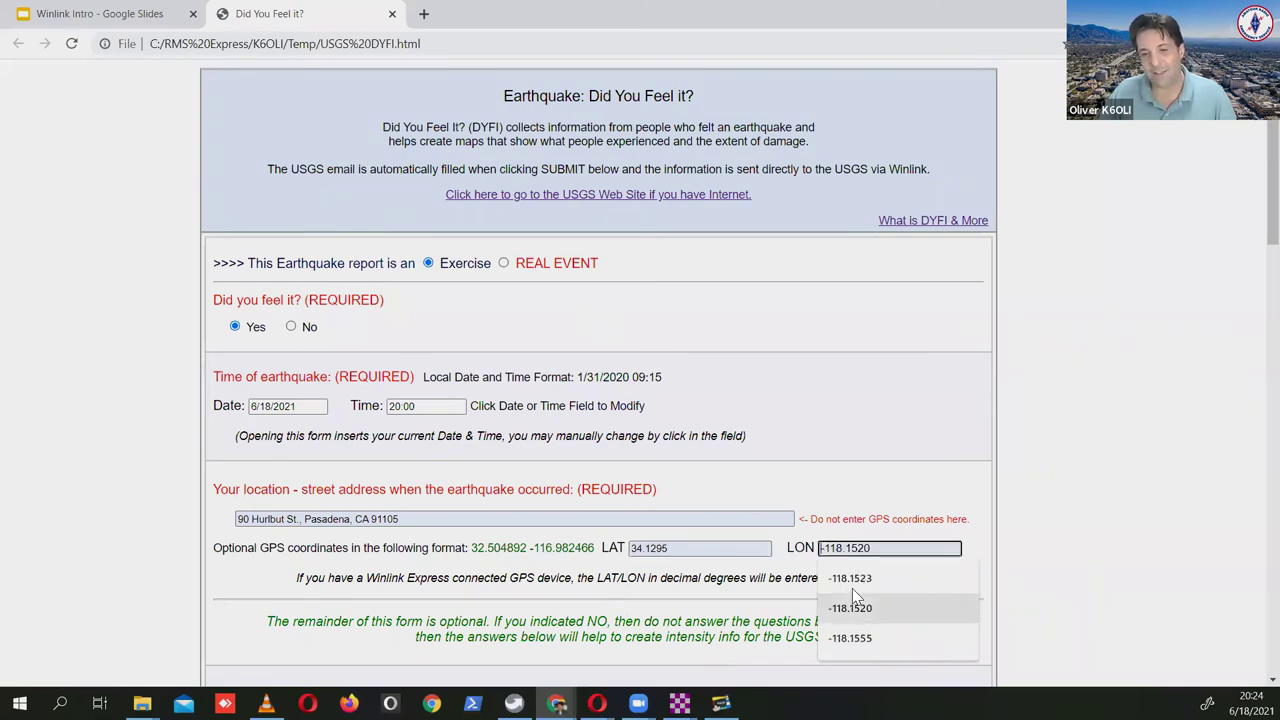
click(852, 588)
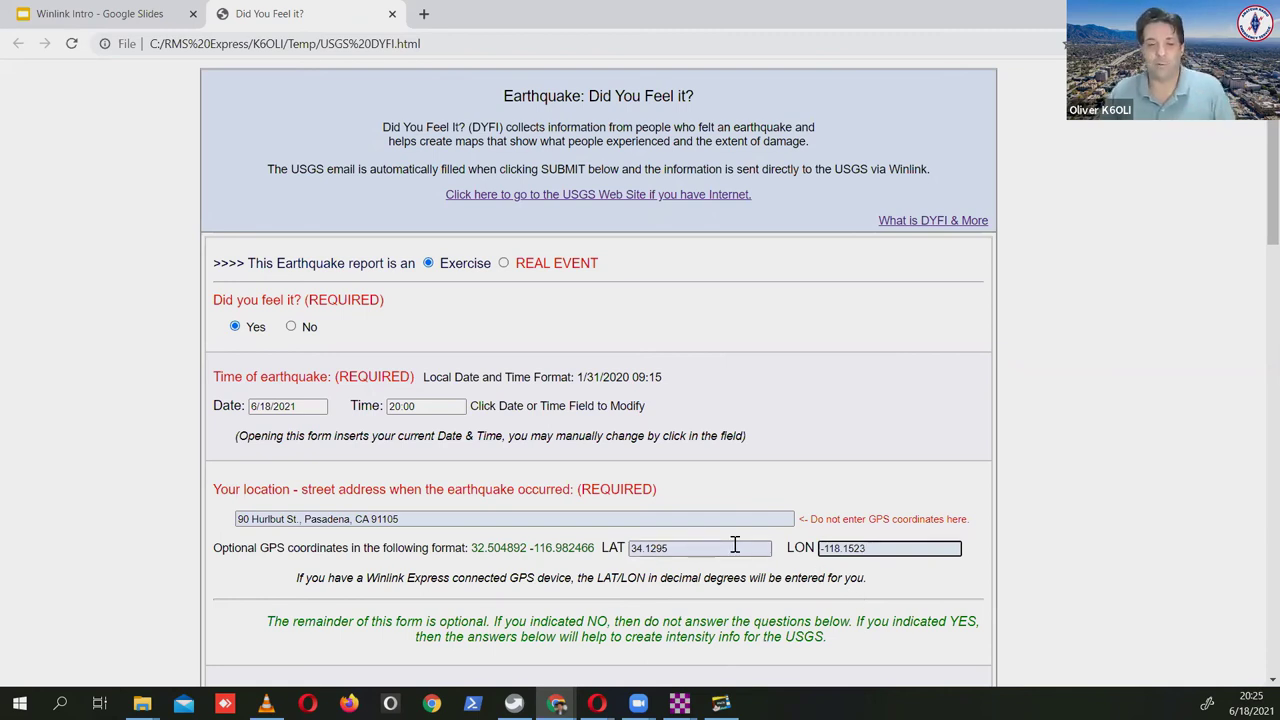
Step: Mark that some nearby felt the quake, most did not, and rate the shaking Strong
scroll(509, 432, down, 3)
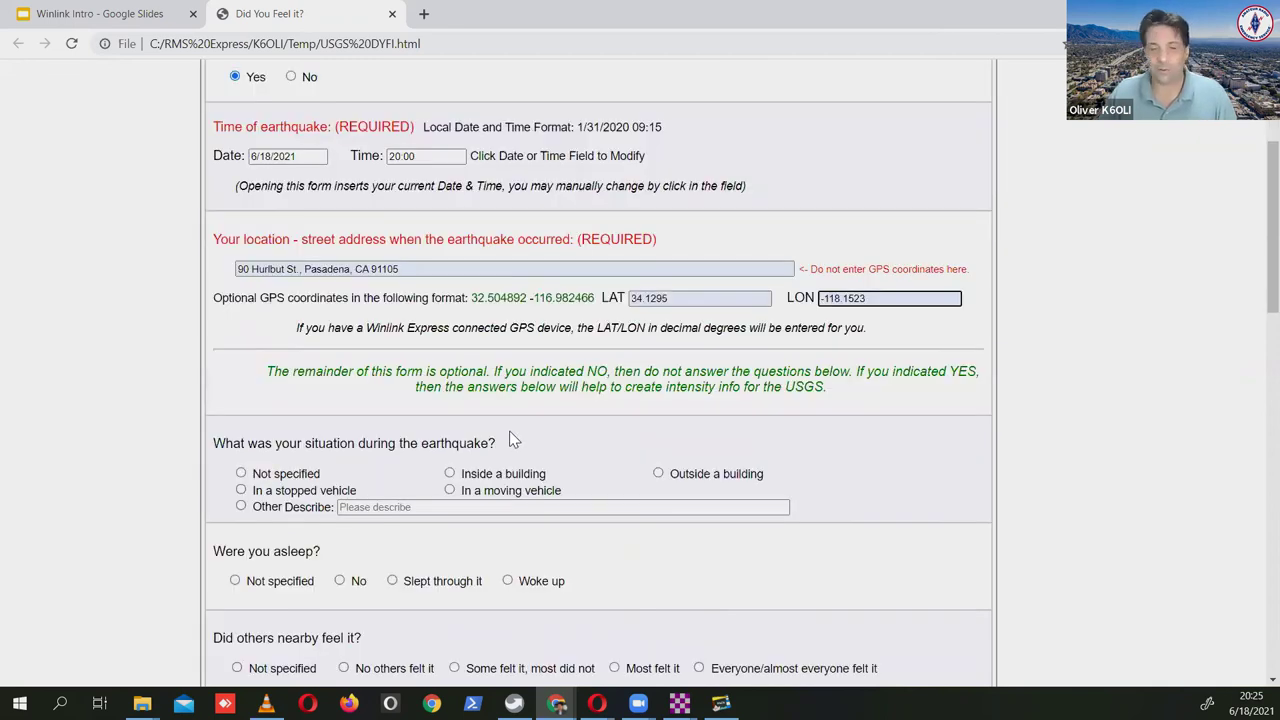
scroll(430, 334, down, 3)
click(454, 335)
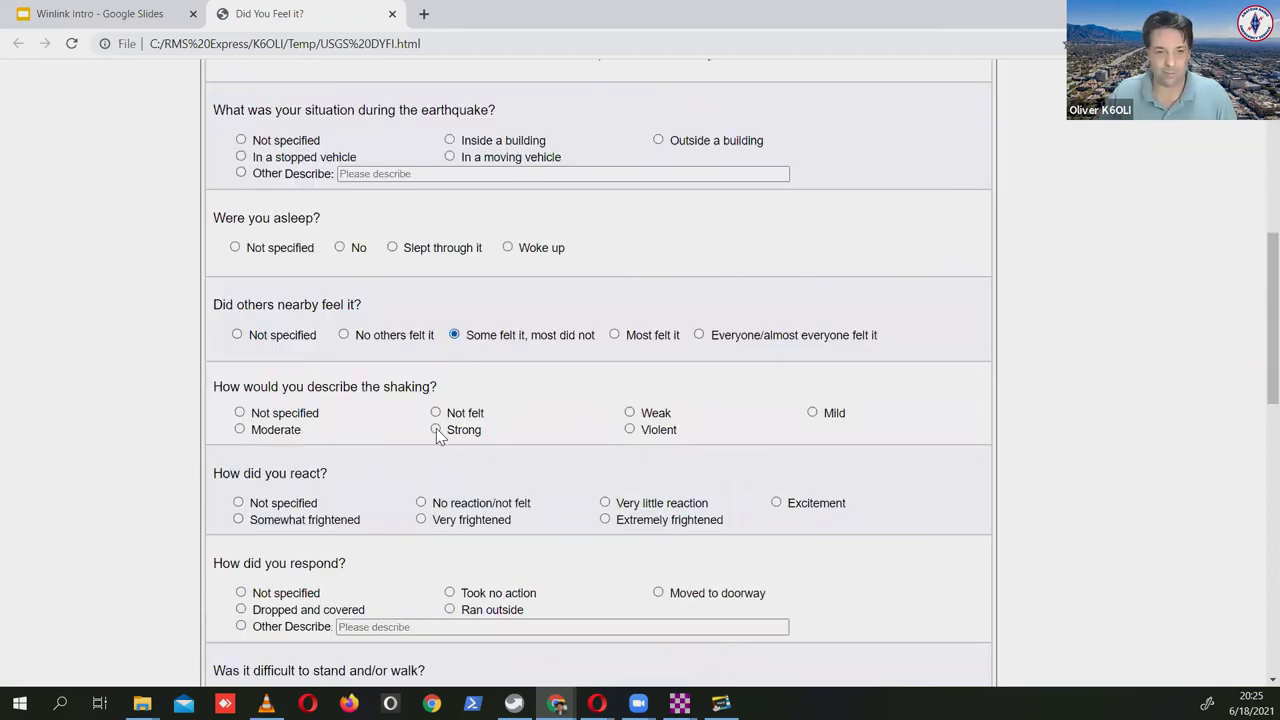
click(435, 429)
Step: Report many windows broken and comment that it was really felt and sent via VARA HF
scroll(313, 393, down, 6)
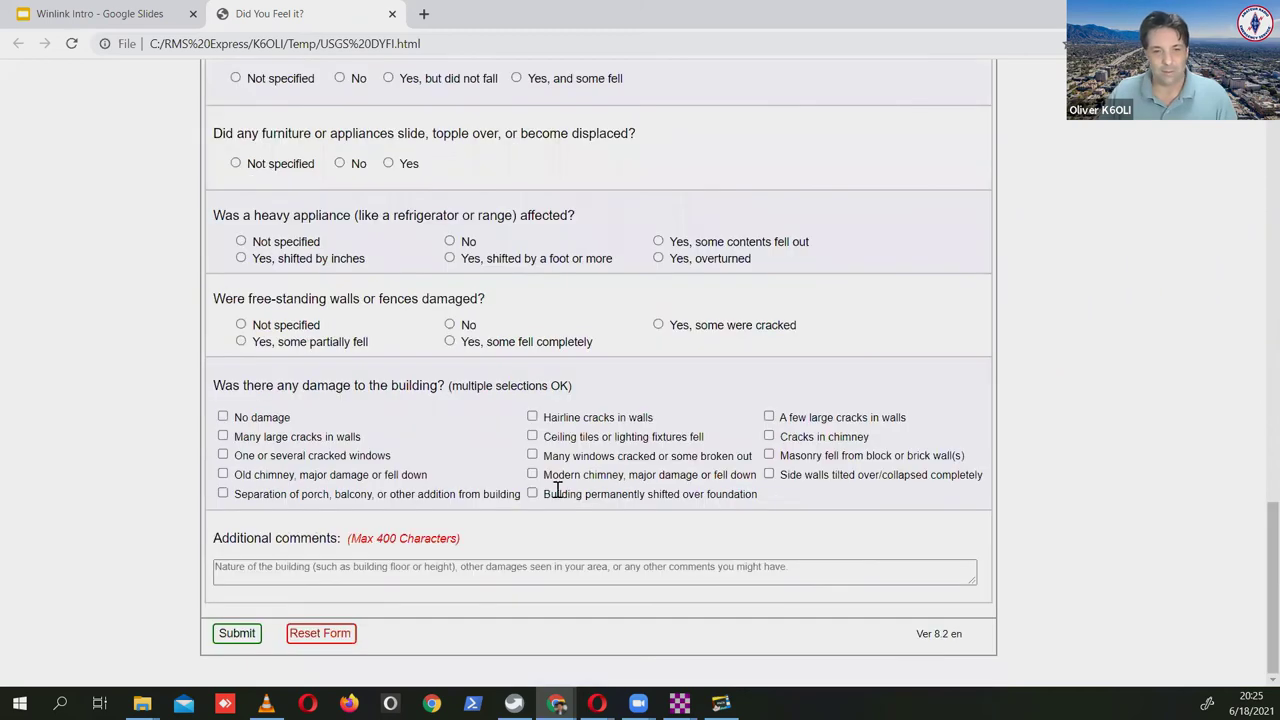
click(532, 453)
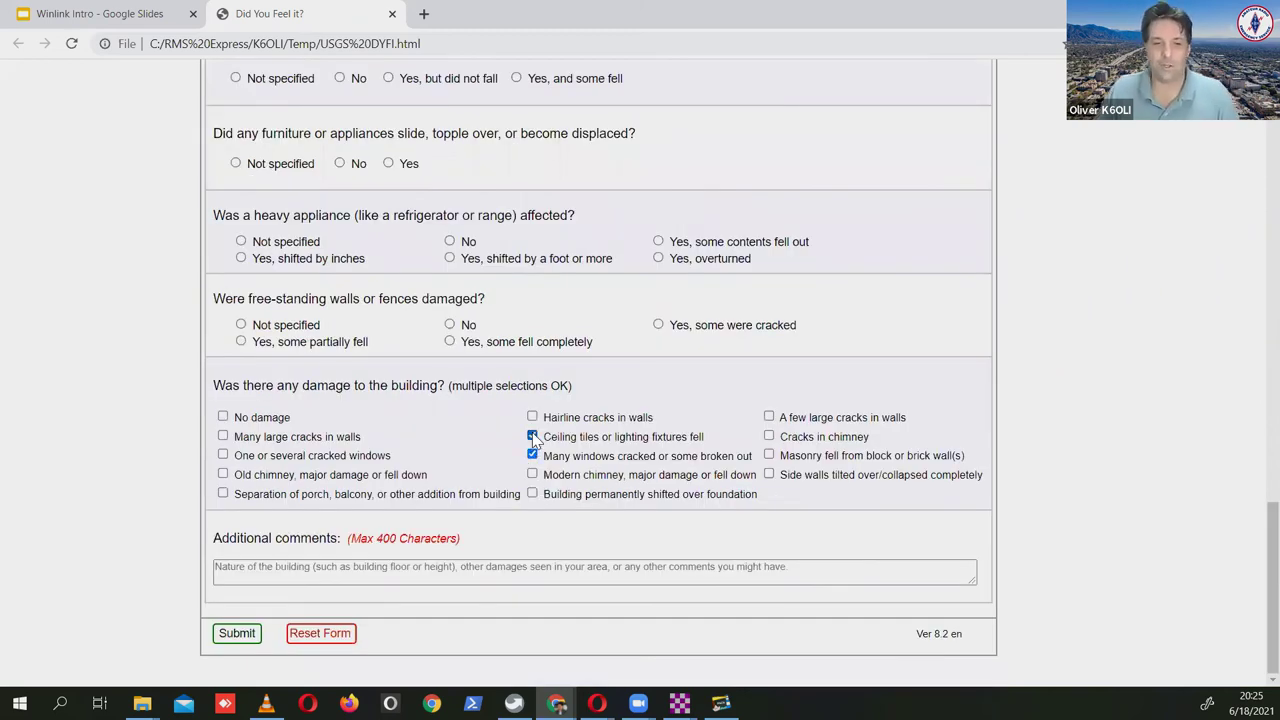
click(321, 573)
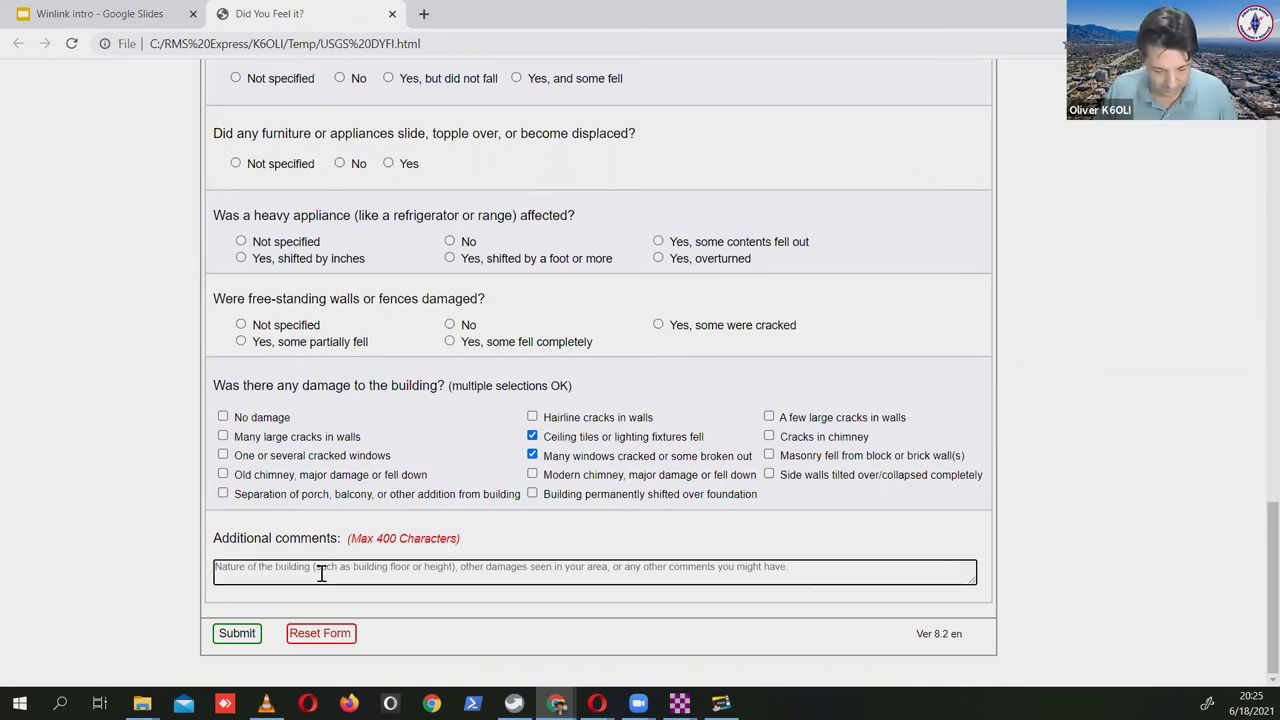
text(Sent fro)
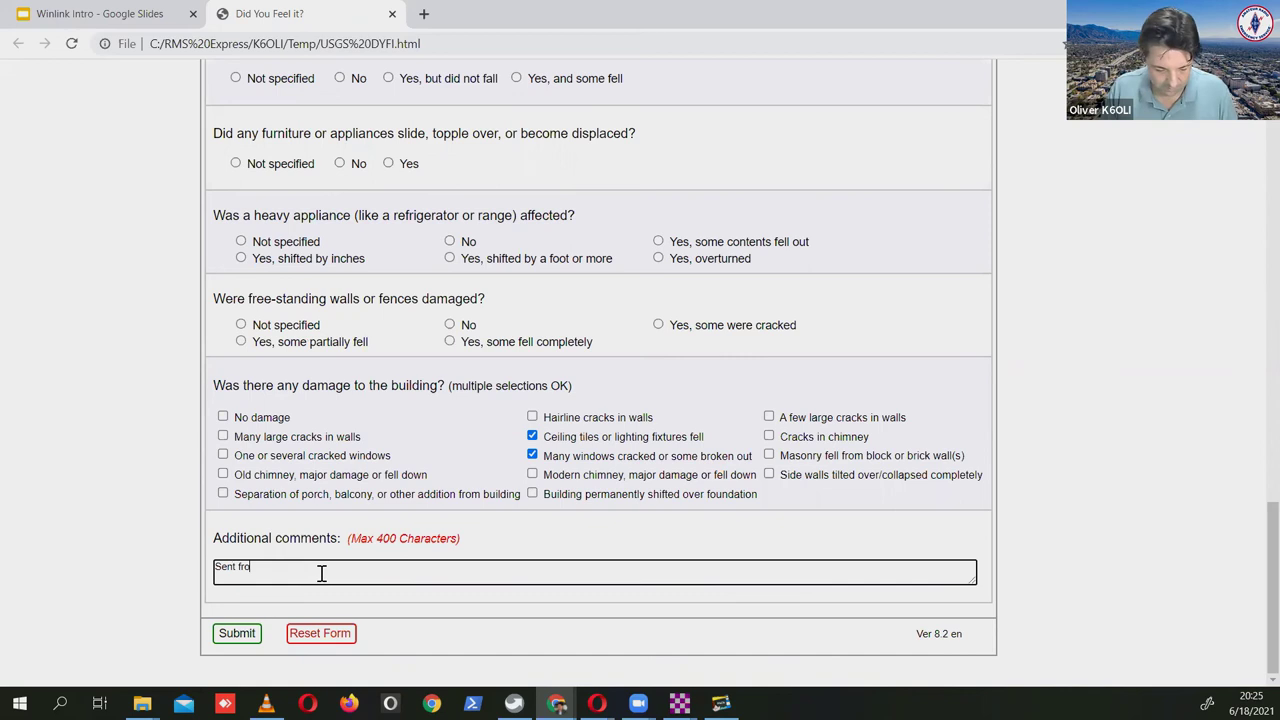
text(m W)
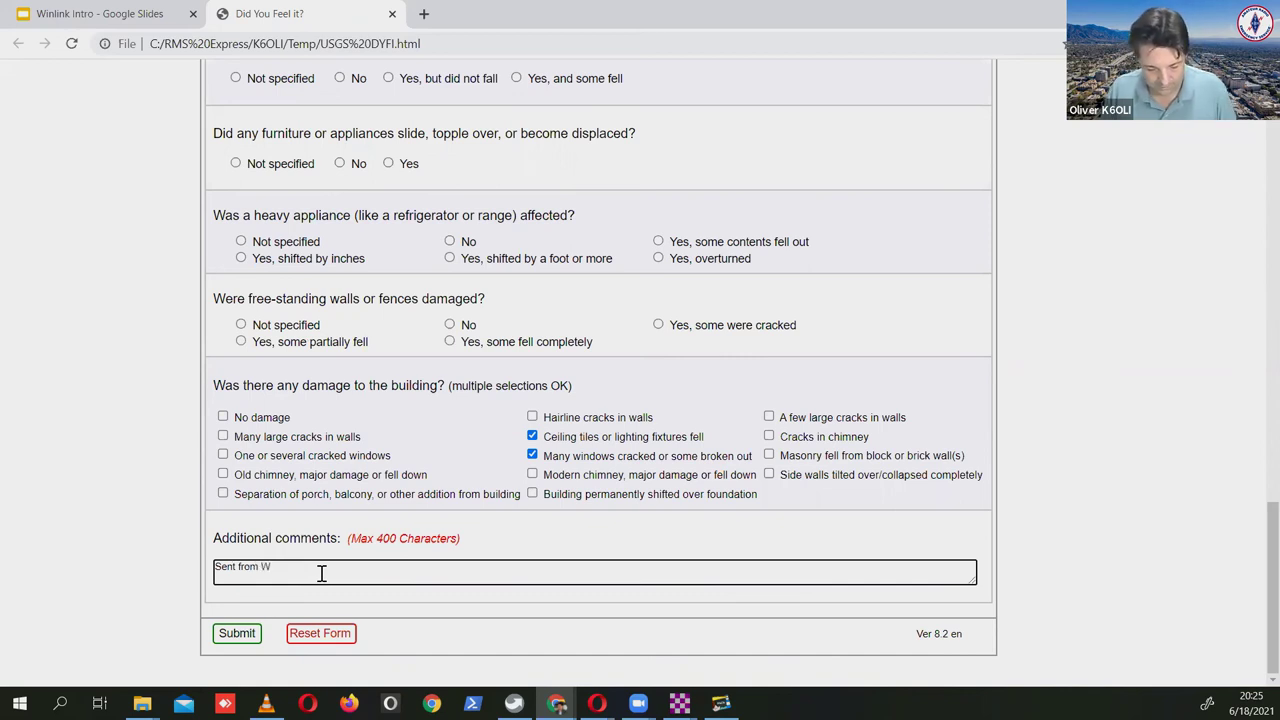
text(6SD)
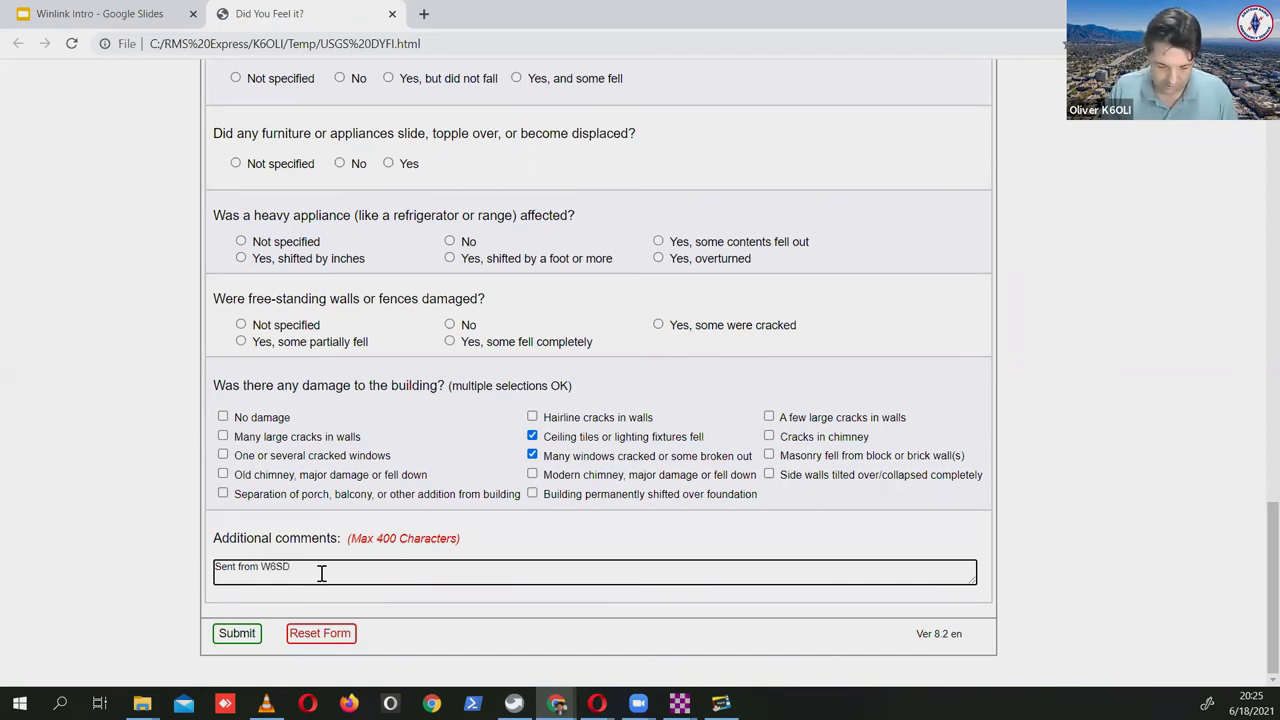
text( - really felt that)
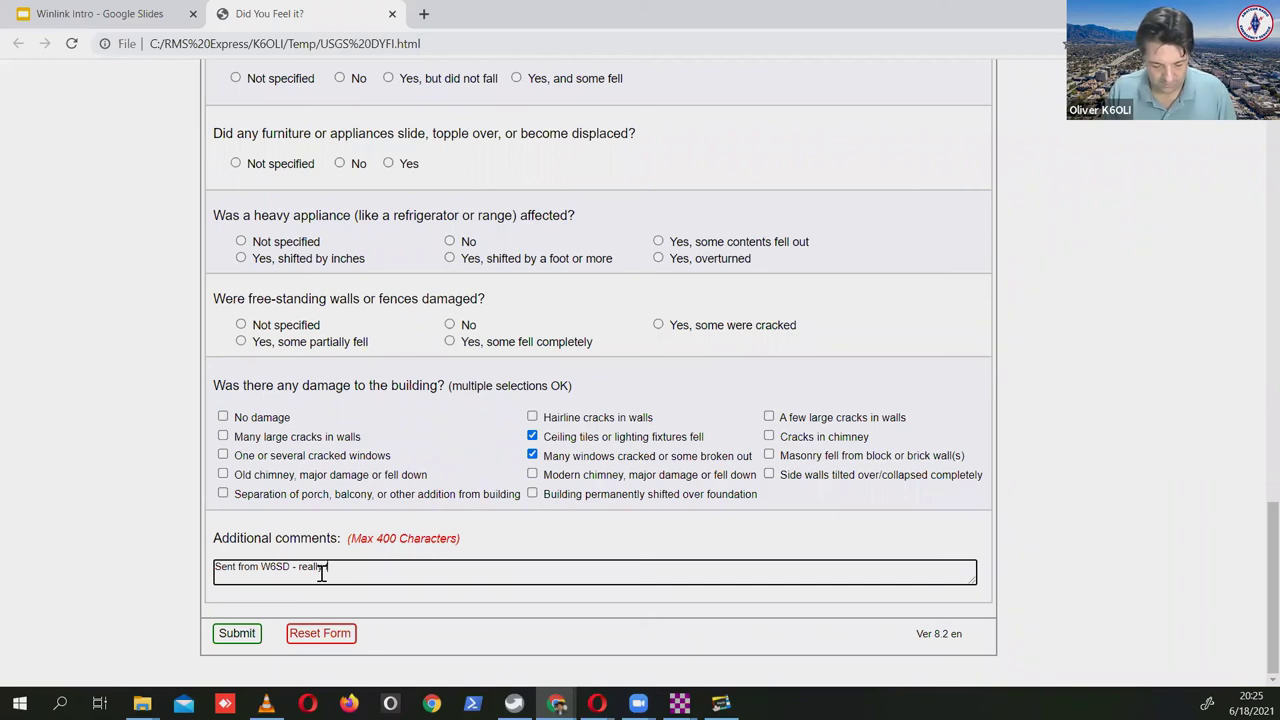
text( one)
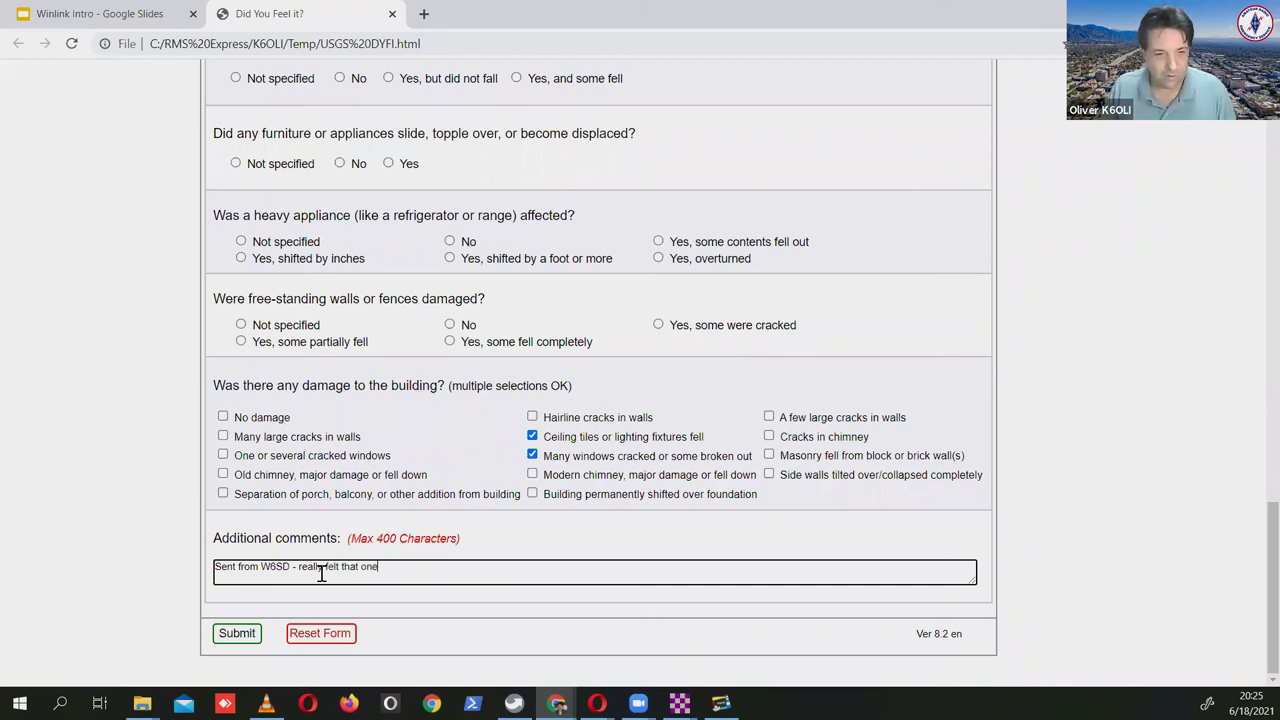
text(! Via VA)
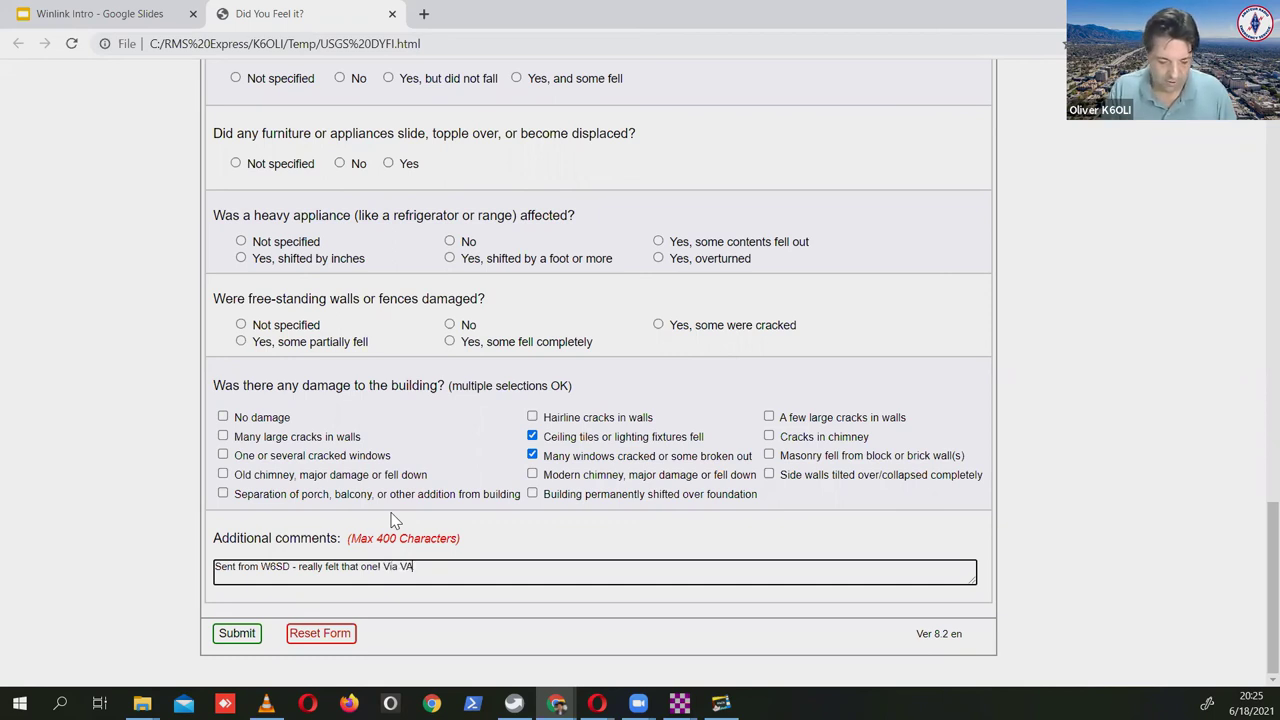
text(RA HF!)
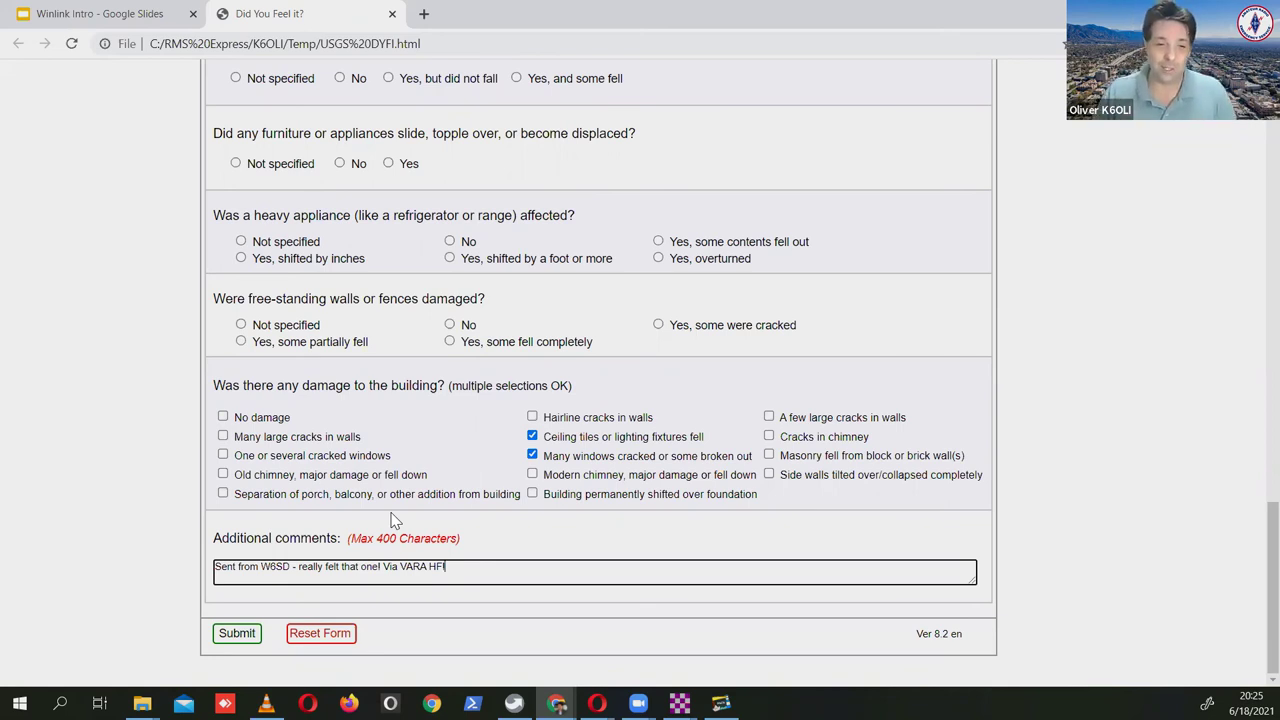
Step: Submit the DYFI report, accept the intensity VII estimate, and return to the drafted Winlink message
click(237, 634)
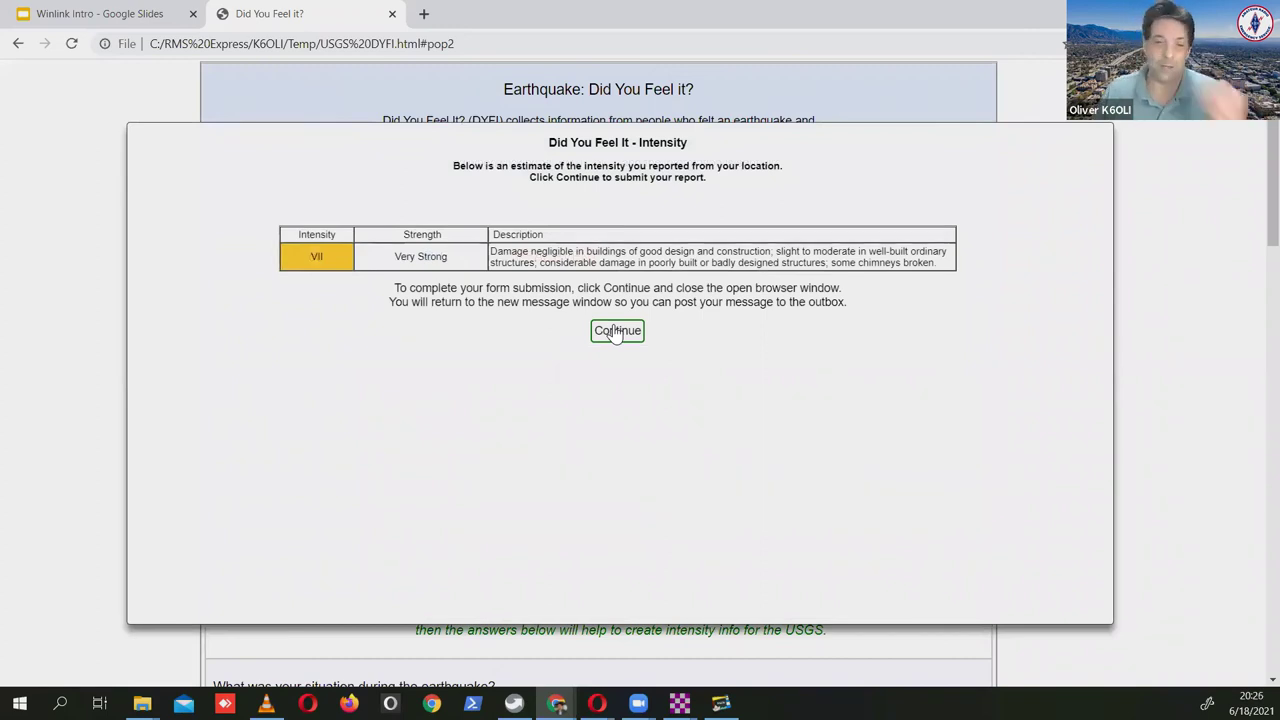
click(616, 331)
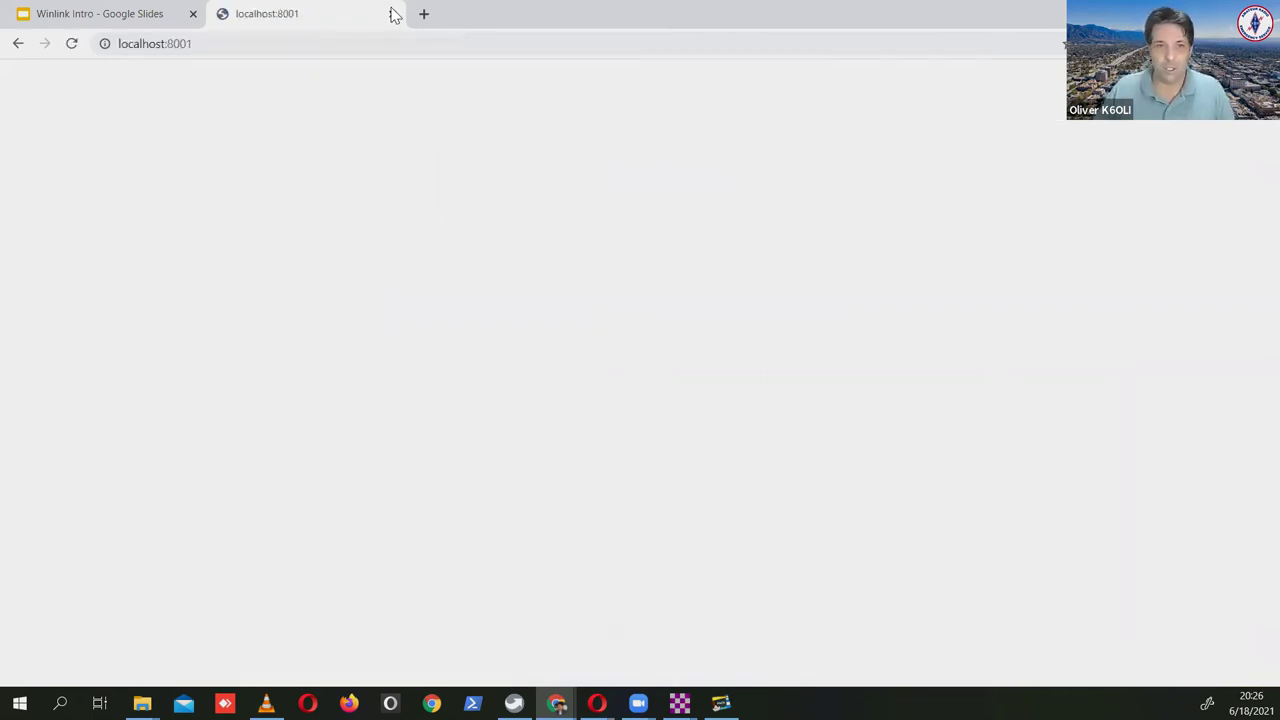
click(392, 14)
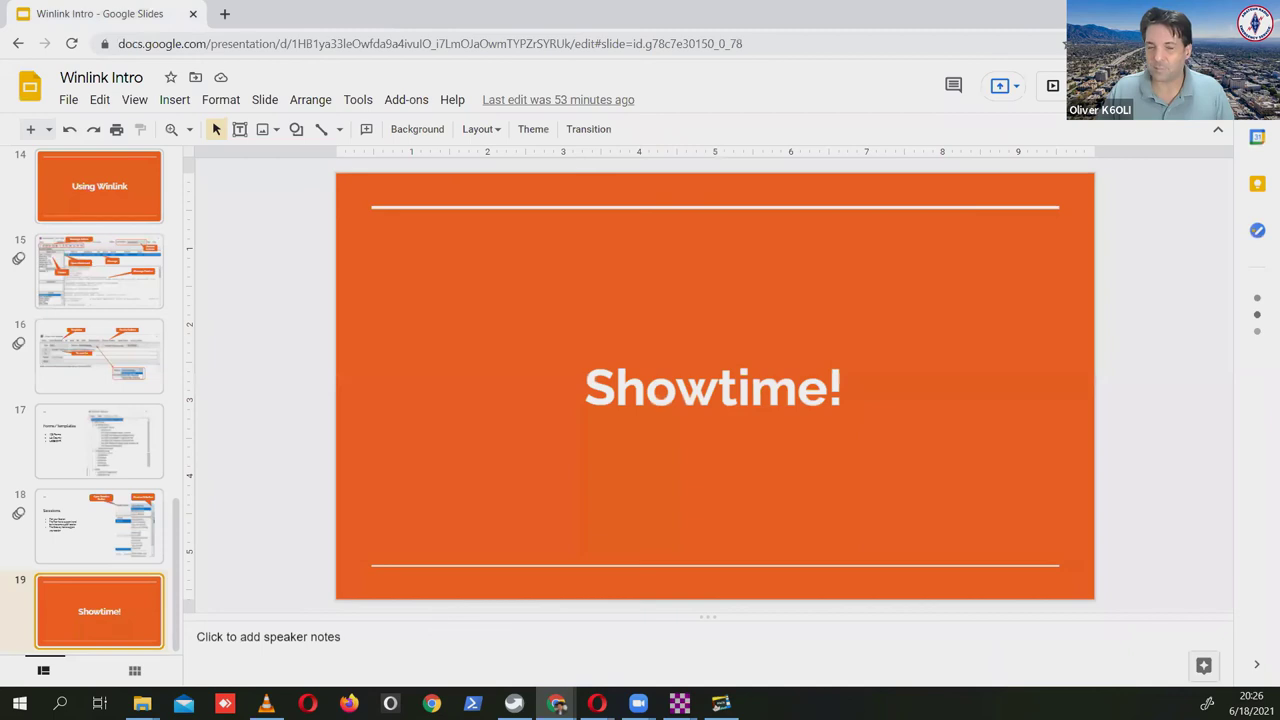
key(alt+Tab)
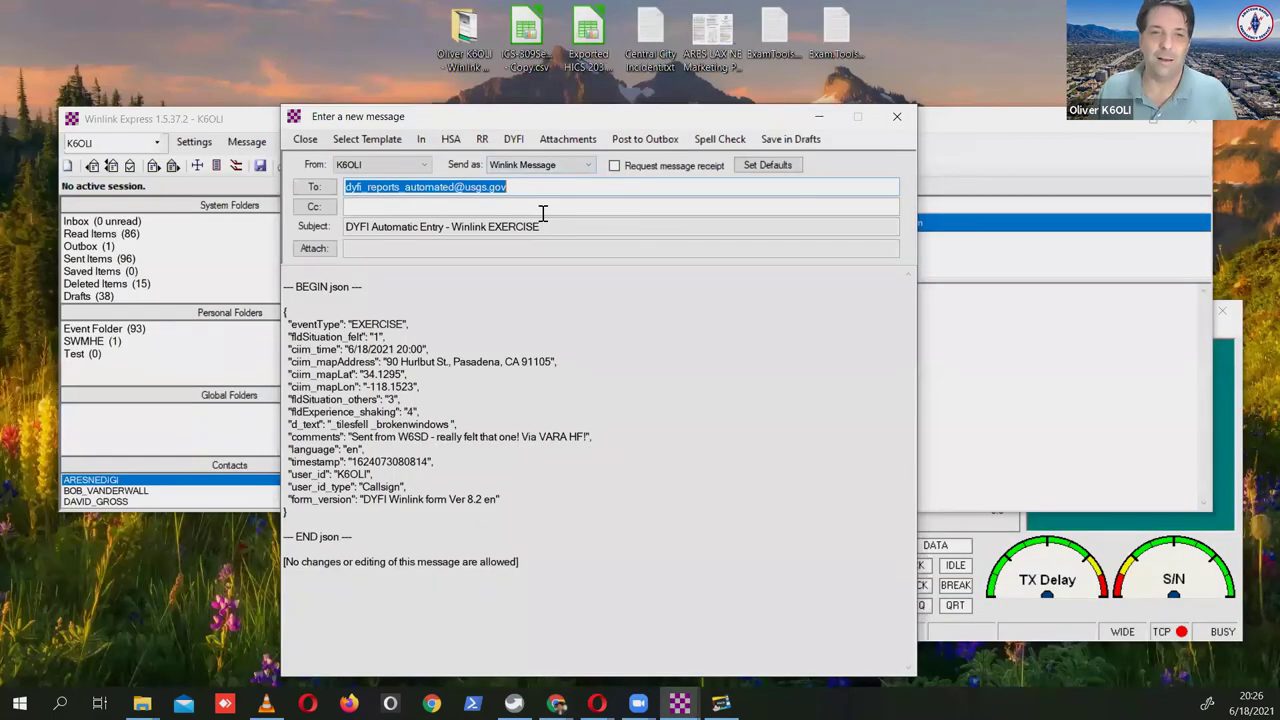
Step: Add the second DYFI address and TEST as Cc recipients
click(543, 210)
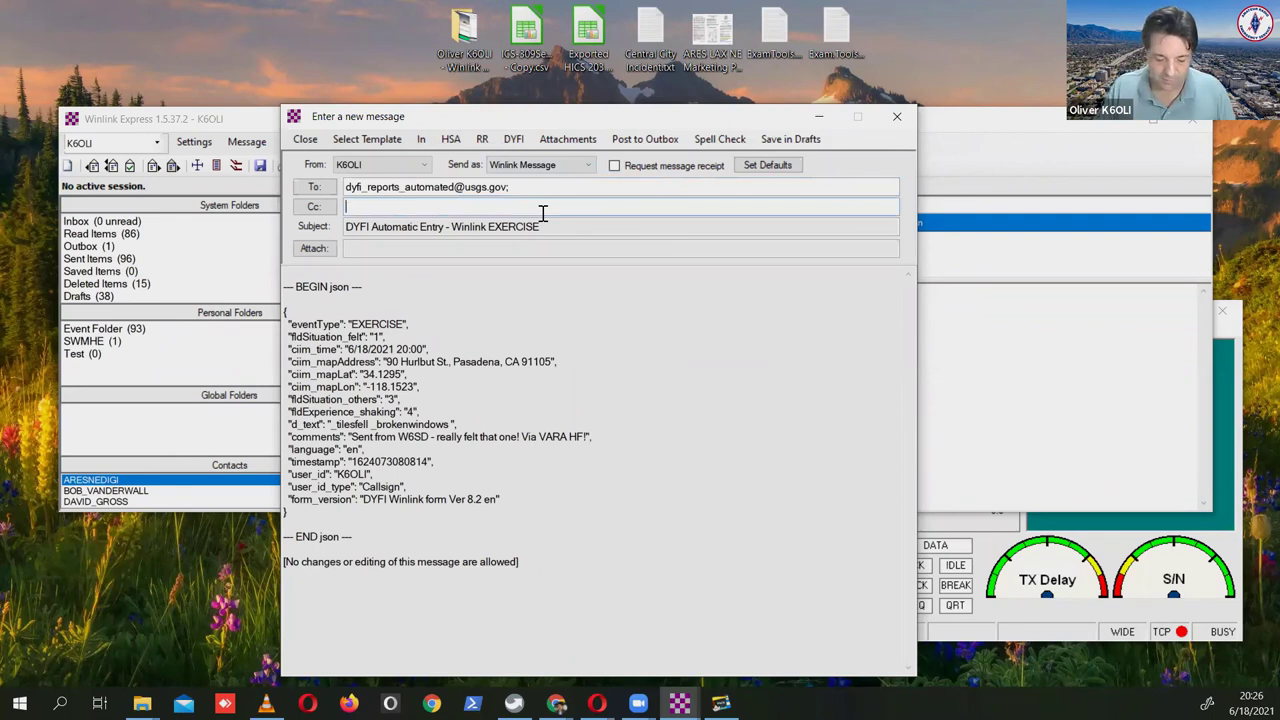
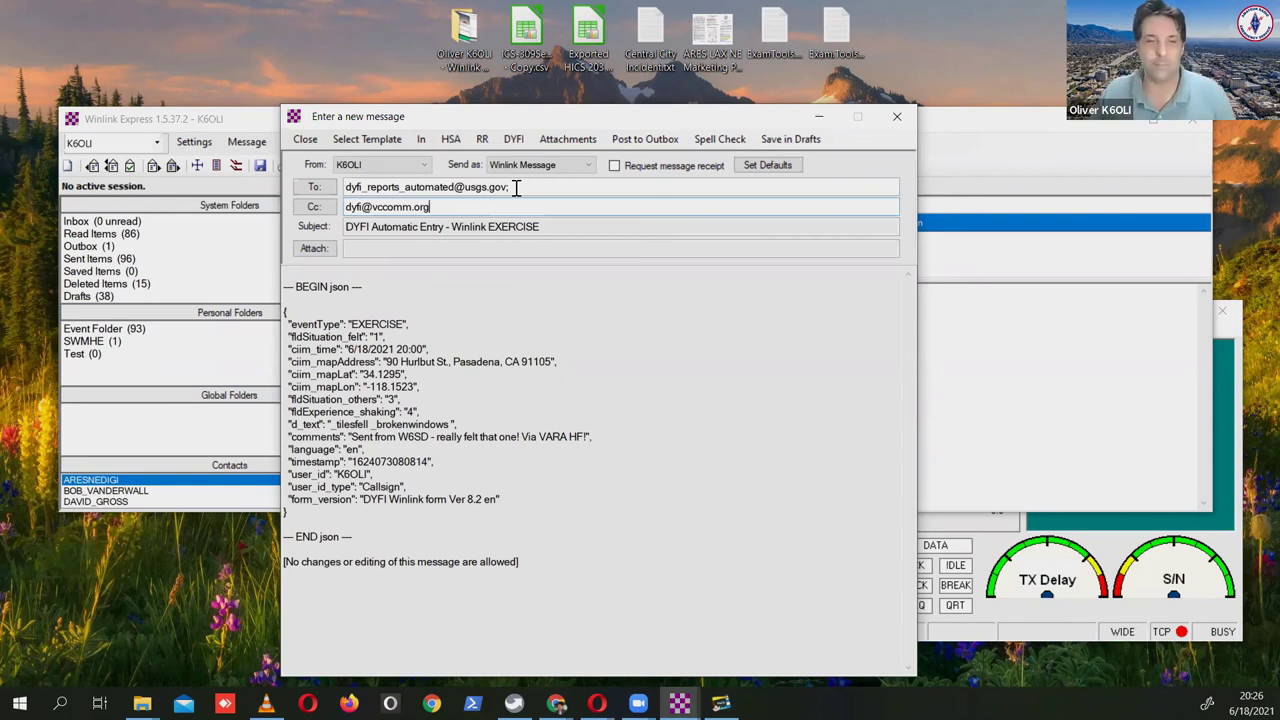
text(;)
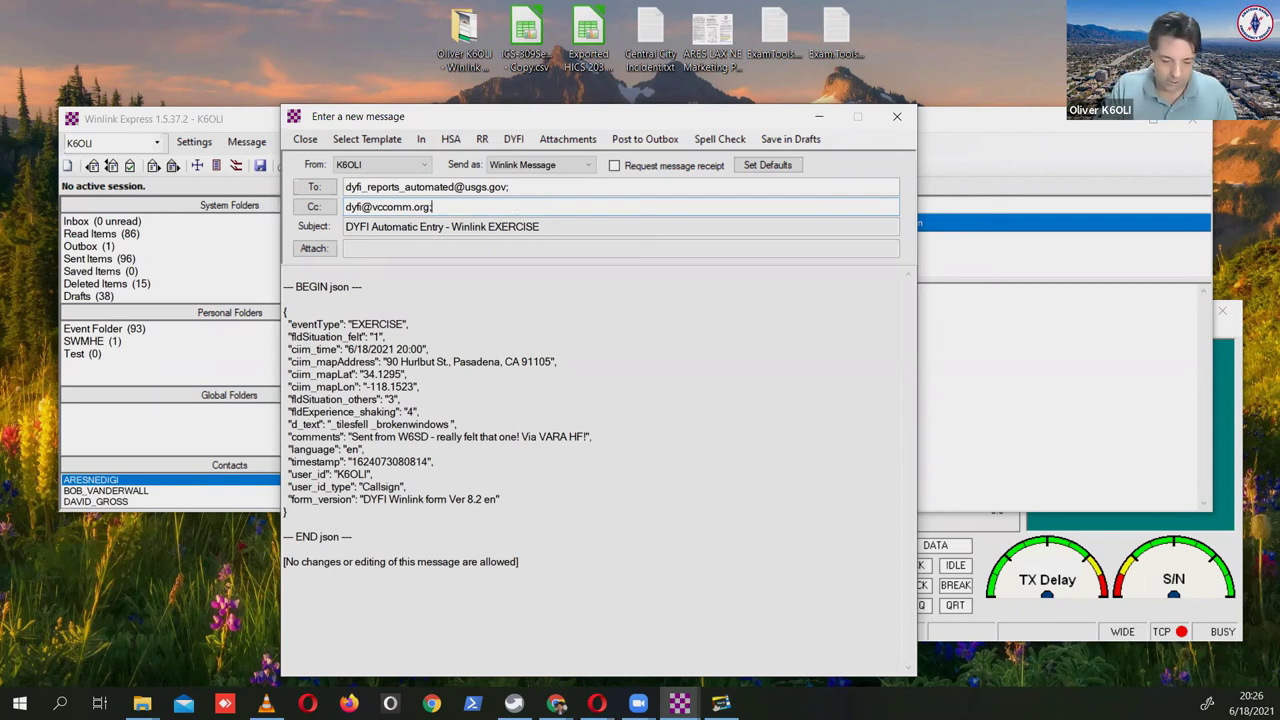
text(TEST)
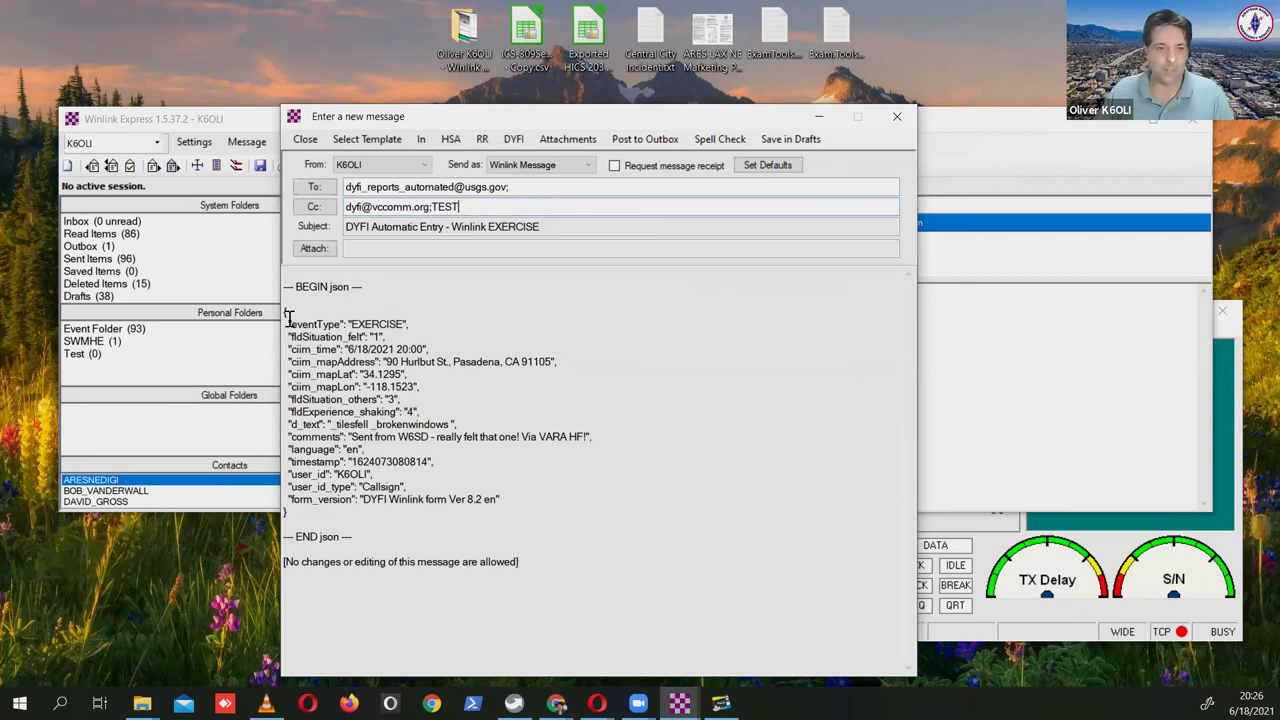
Step: Review the report's JSON body fields (user_id, user_id_type, comments) and post the message to the Outbox
click(352, 452)
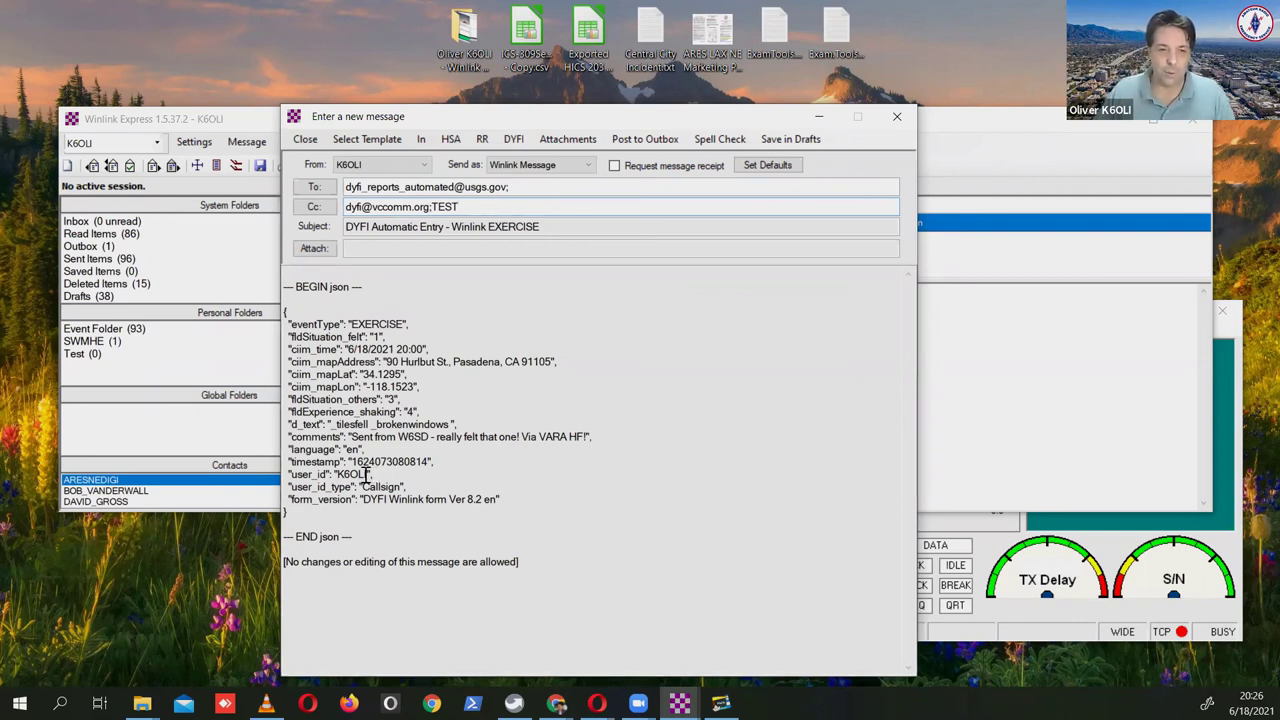
drag(324, 474, 372, 474)
drag(315, 300, 431, 499)
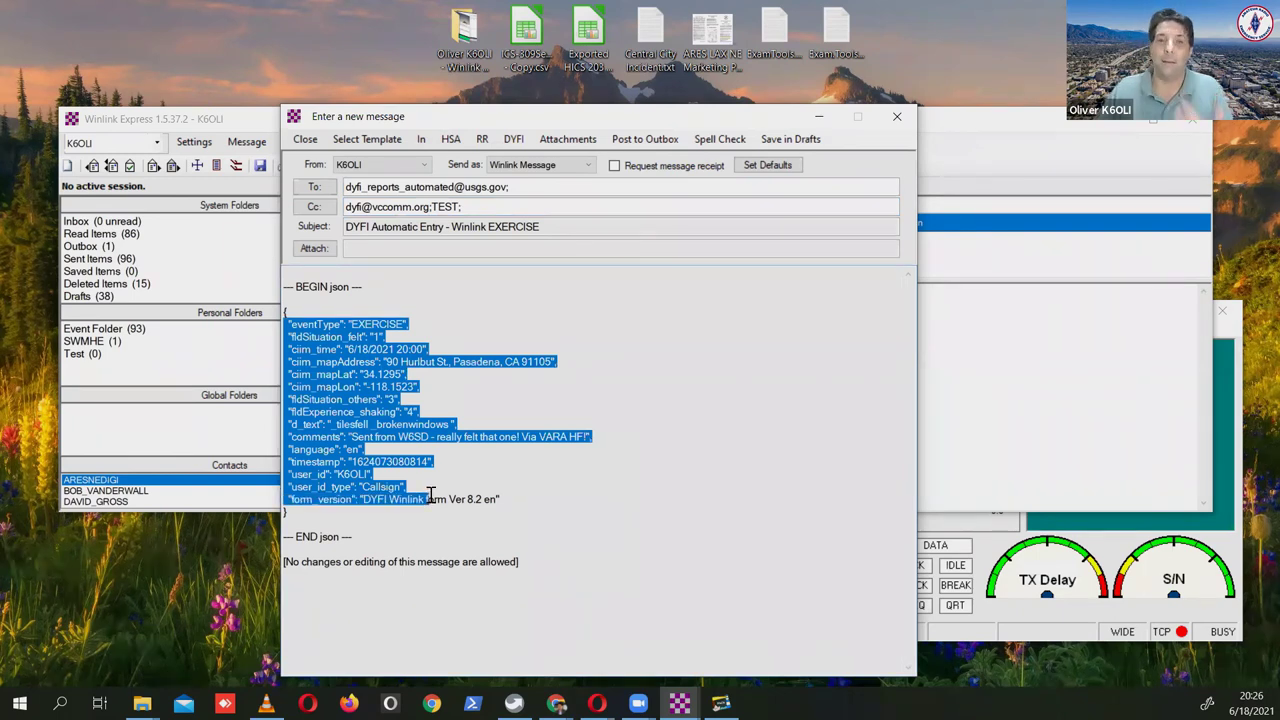
click(386, 480)
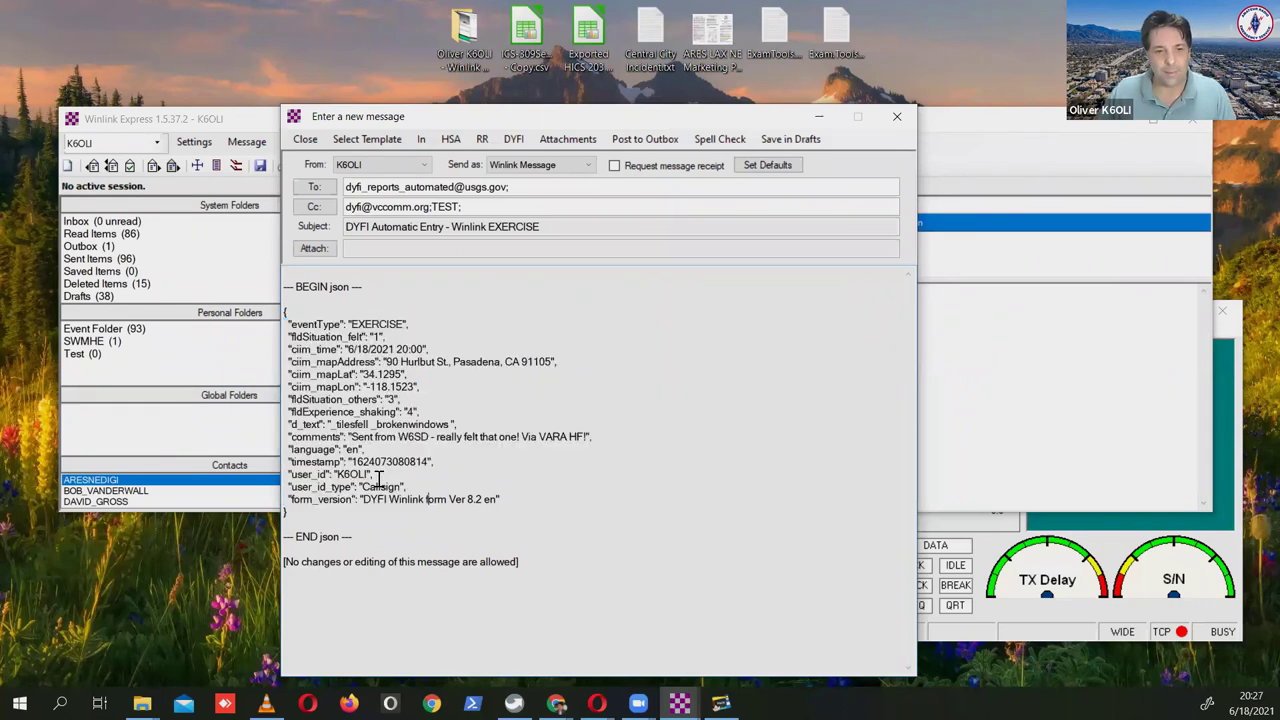
drag(298, 461, 292, 477)
click(291, 477)
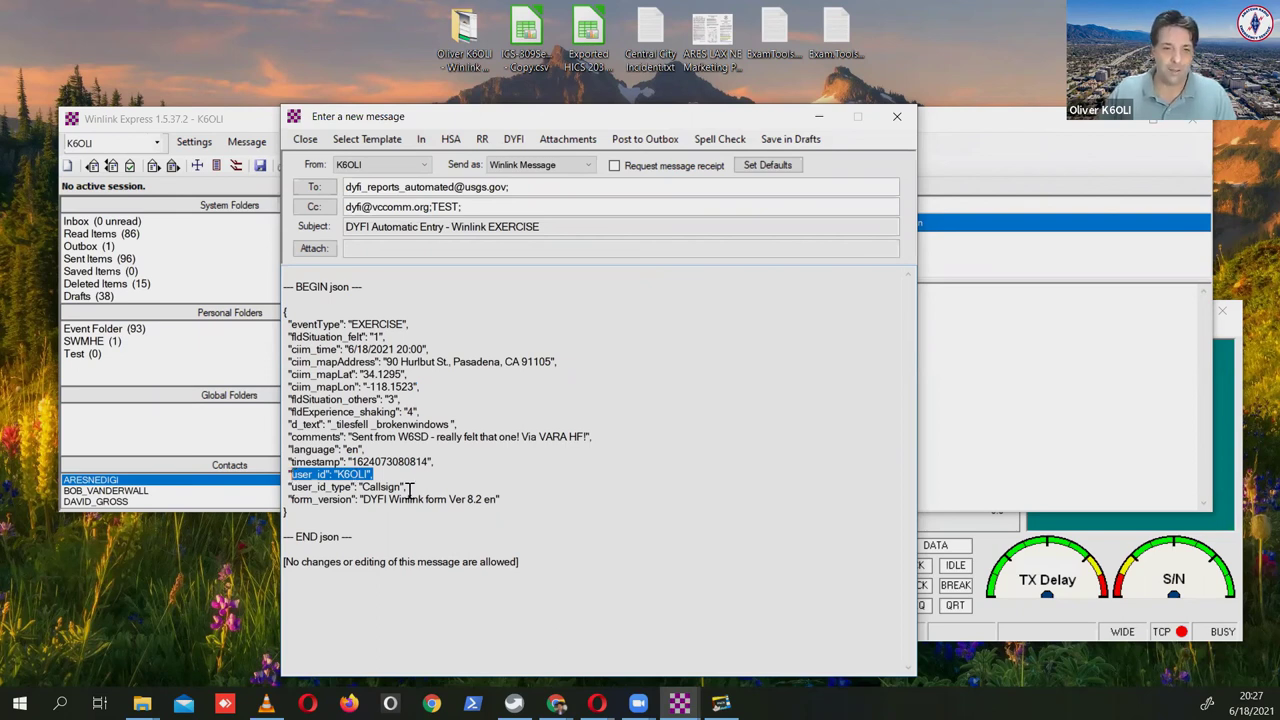
drag(405, 487, 364, 489)
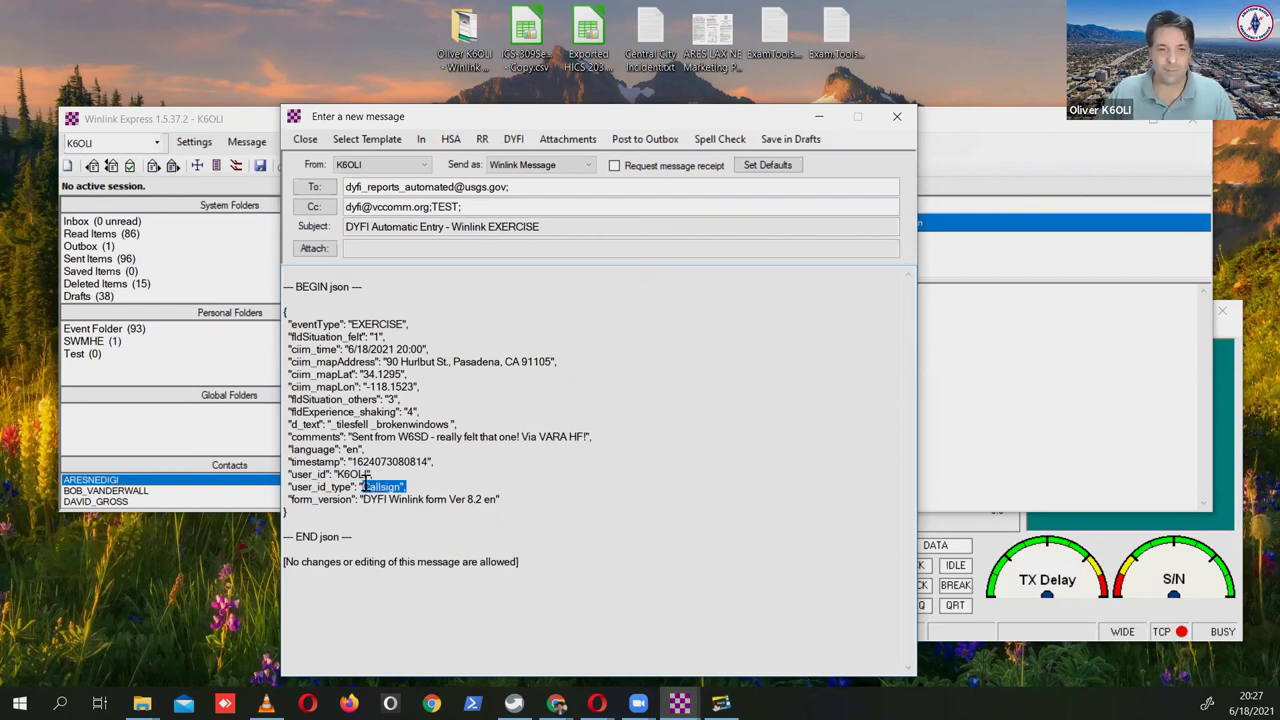
click(349, 436)
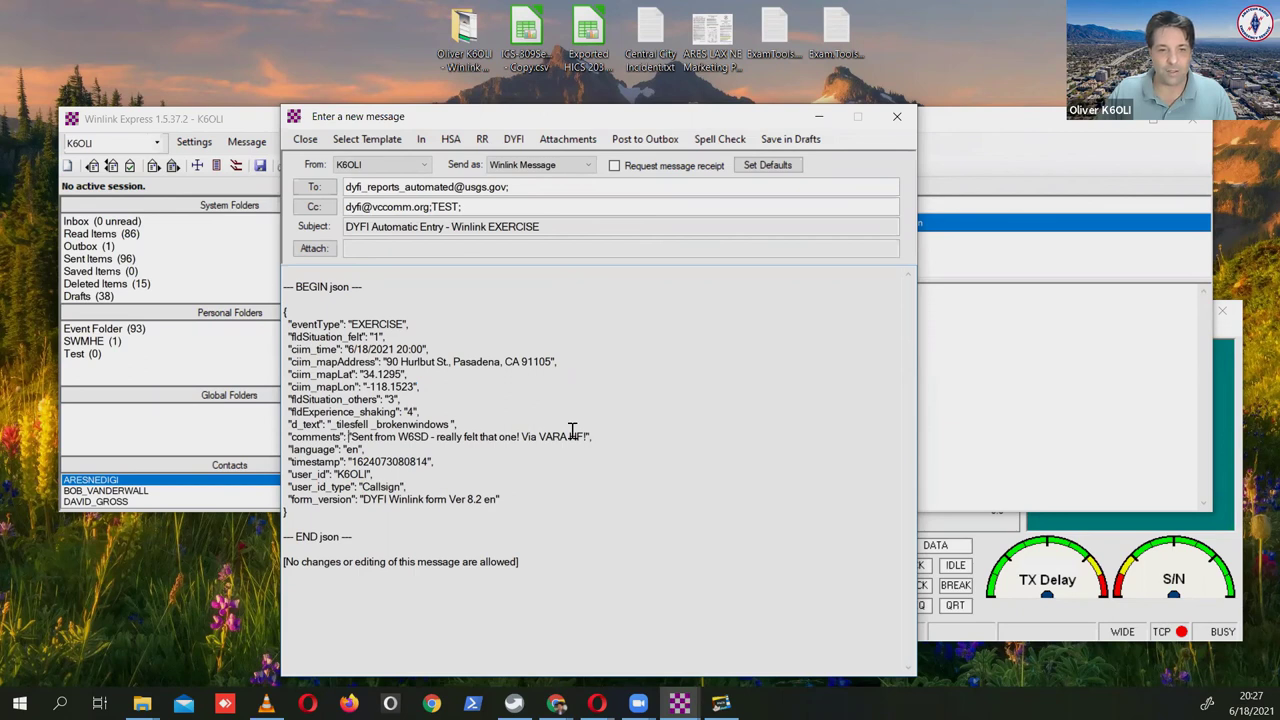
shift+click(606, 436)
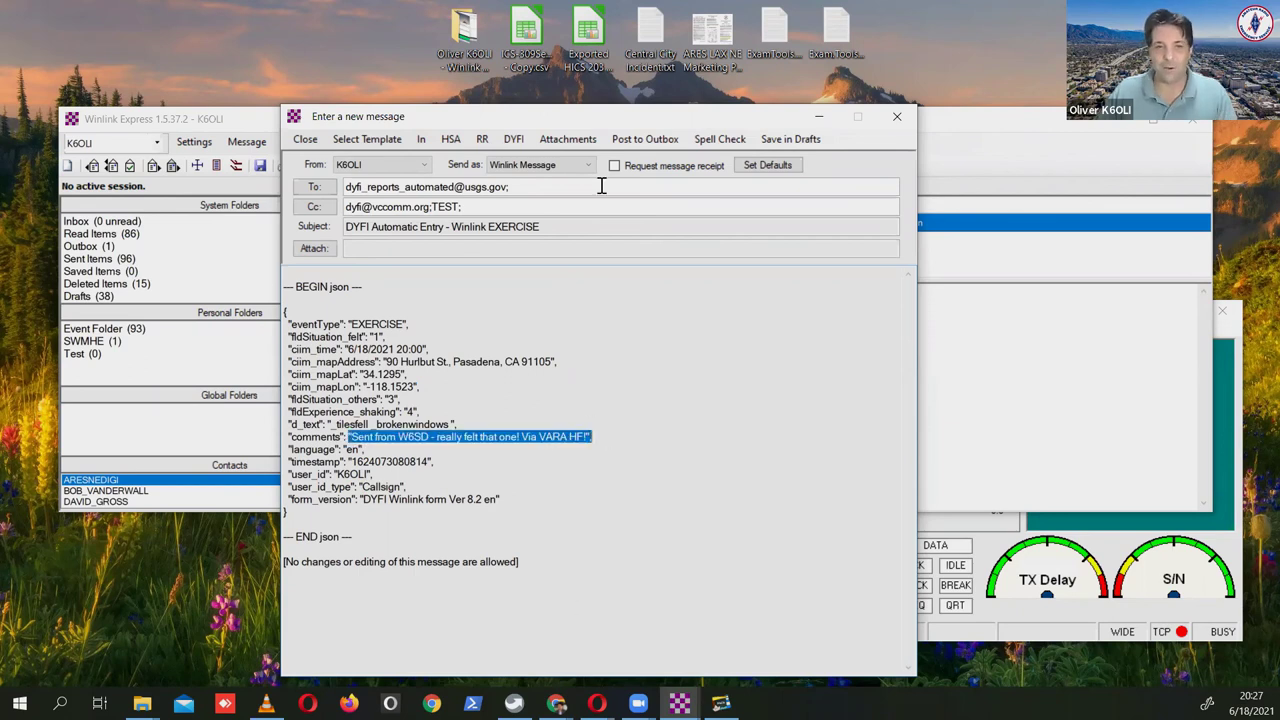
click(634, 140)
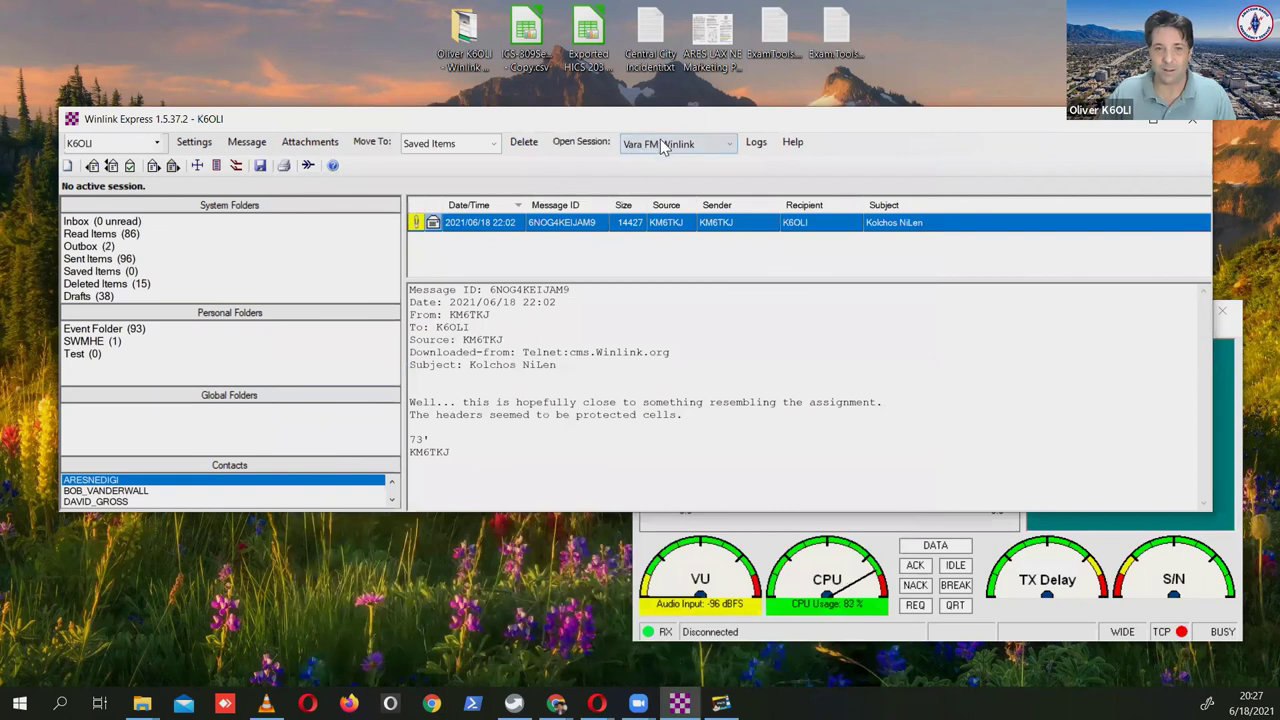
Step: Start a Telnet Winlink session and connect to the Winlink server
click(672, 168)
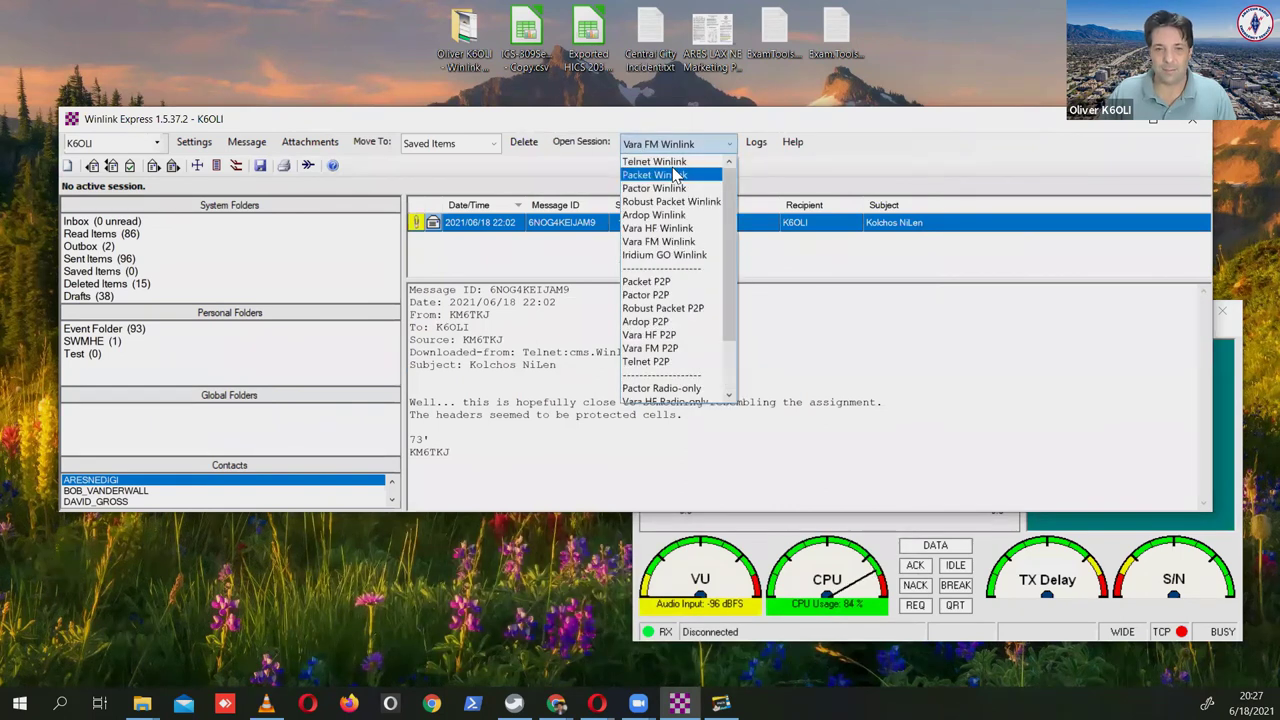
click(592, 141)
click(590, 141)
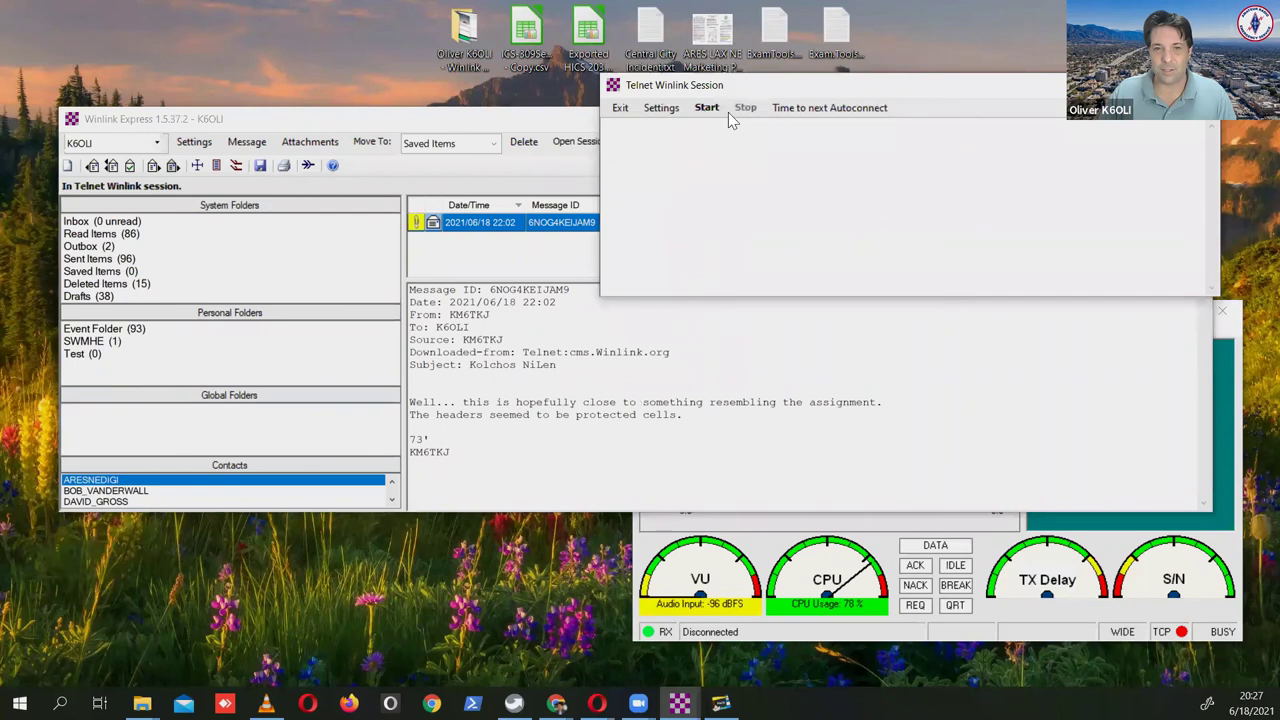
click(707, 108)
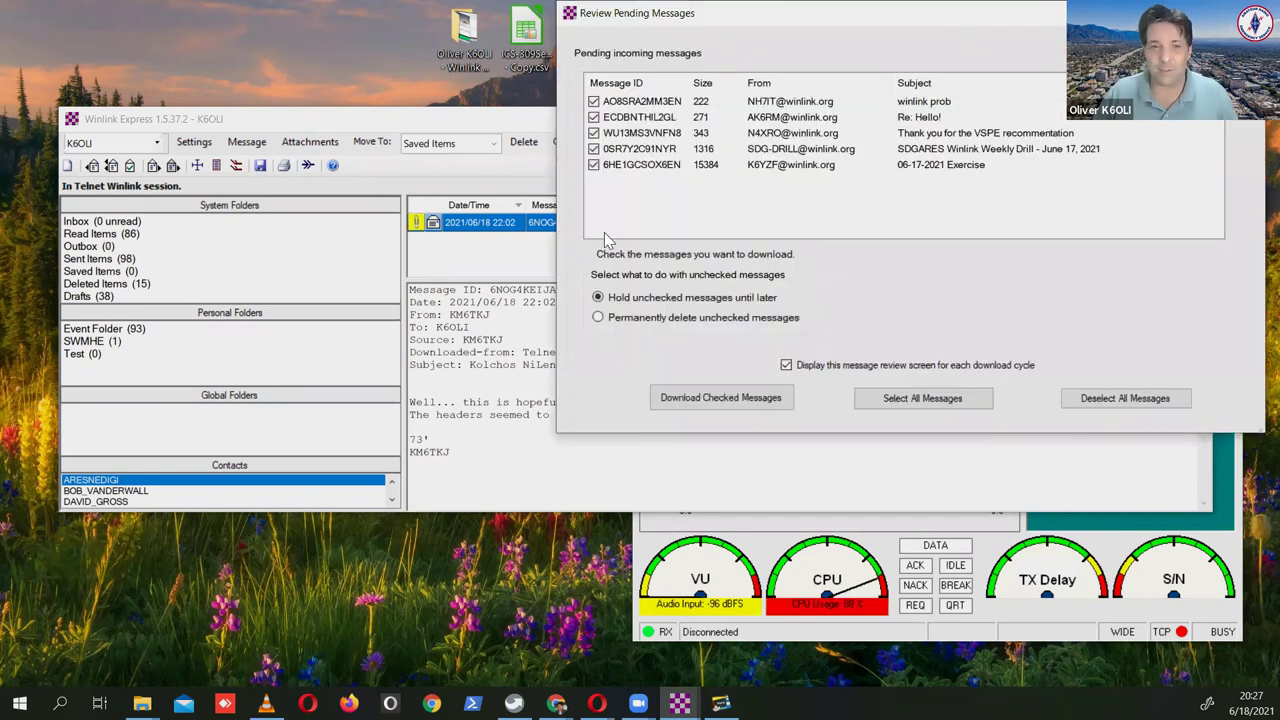
Step: Uncheck every pending incoming message so none download, finish the session, and return to the mailbox
click(593, 102)
click(593, 117)
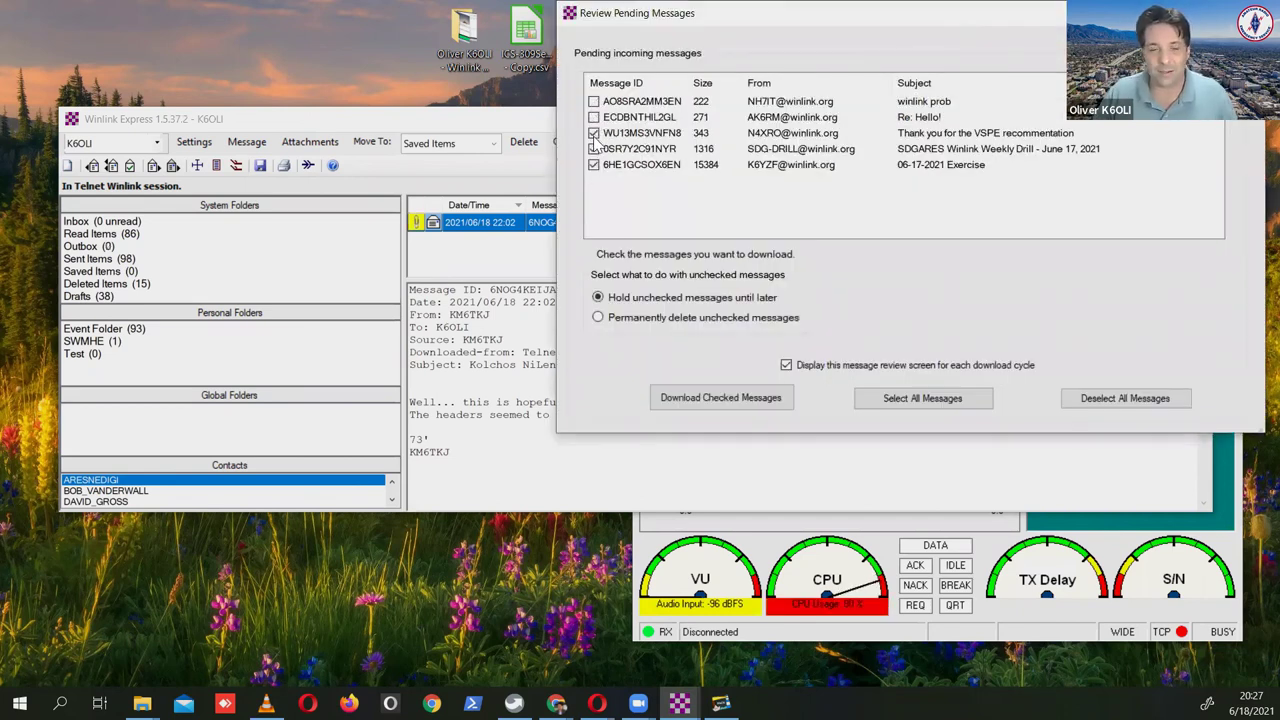
click(593, 133)
click(593, 148)
click(593, 164)
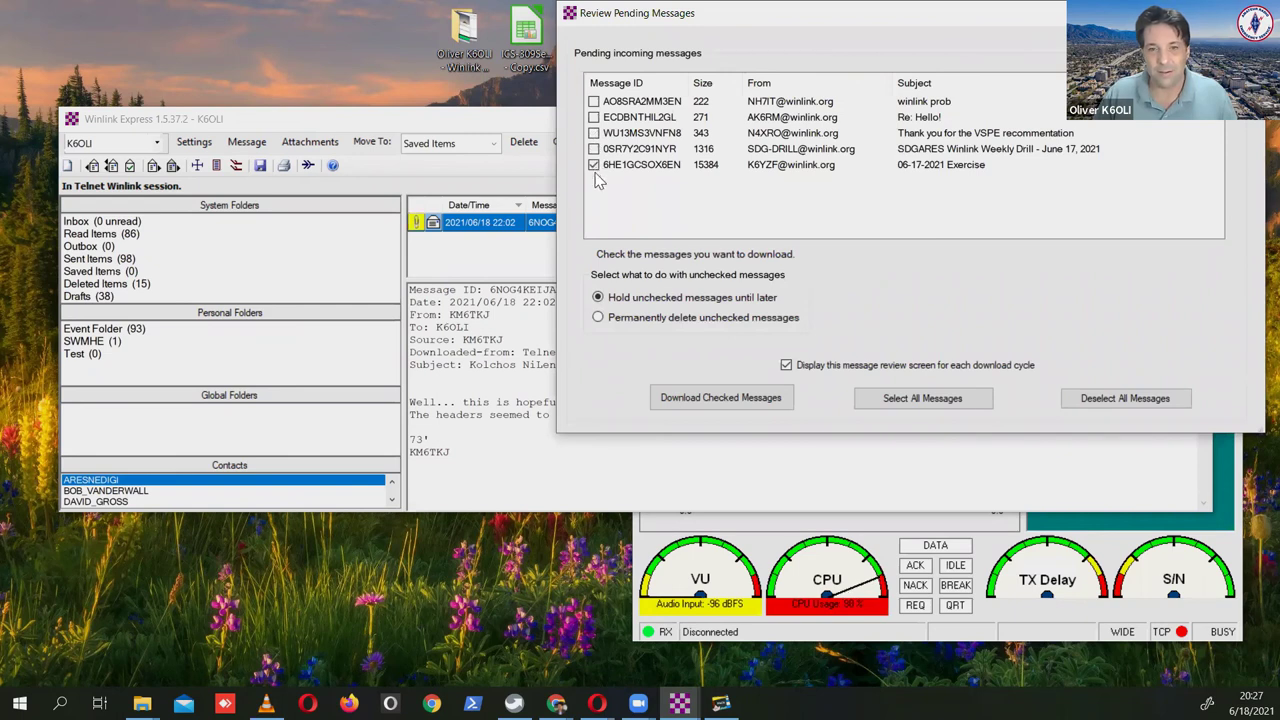
click(758, 397)
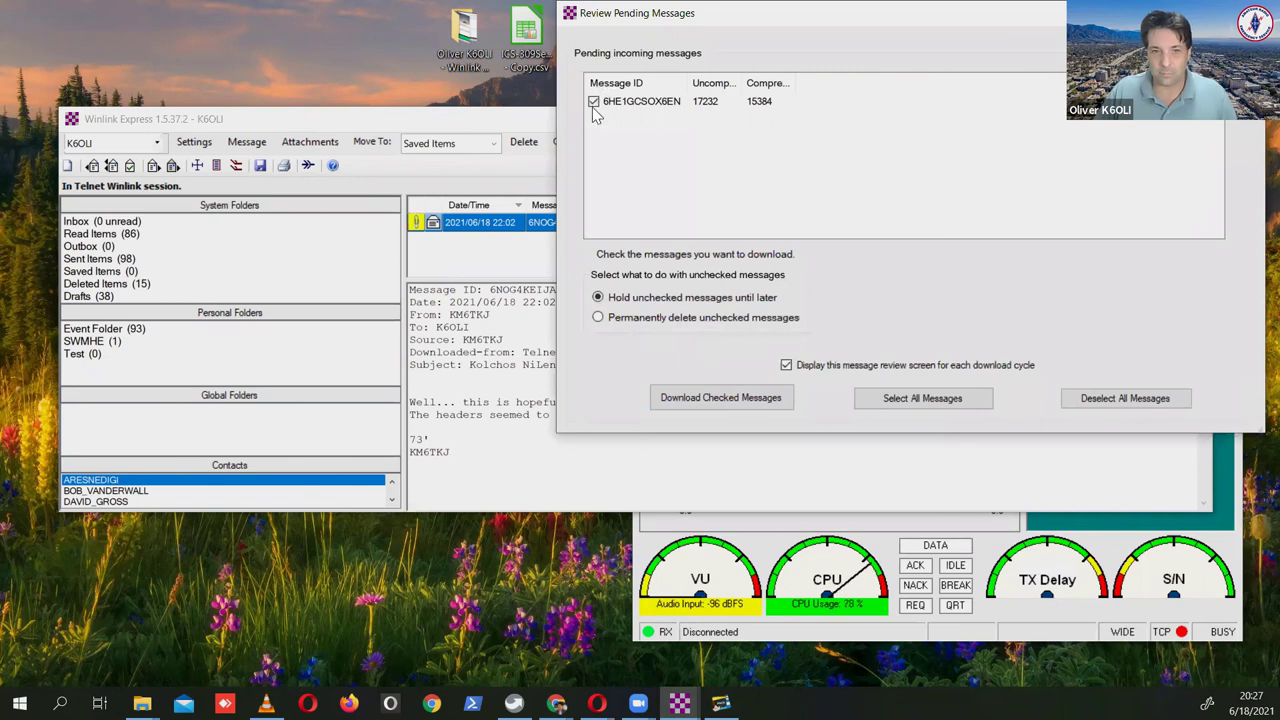
click(694, 395)
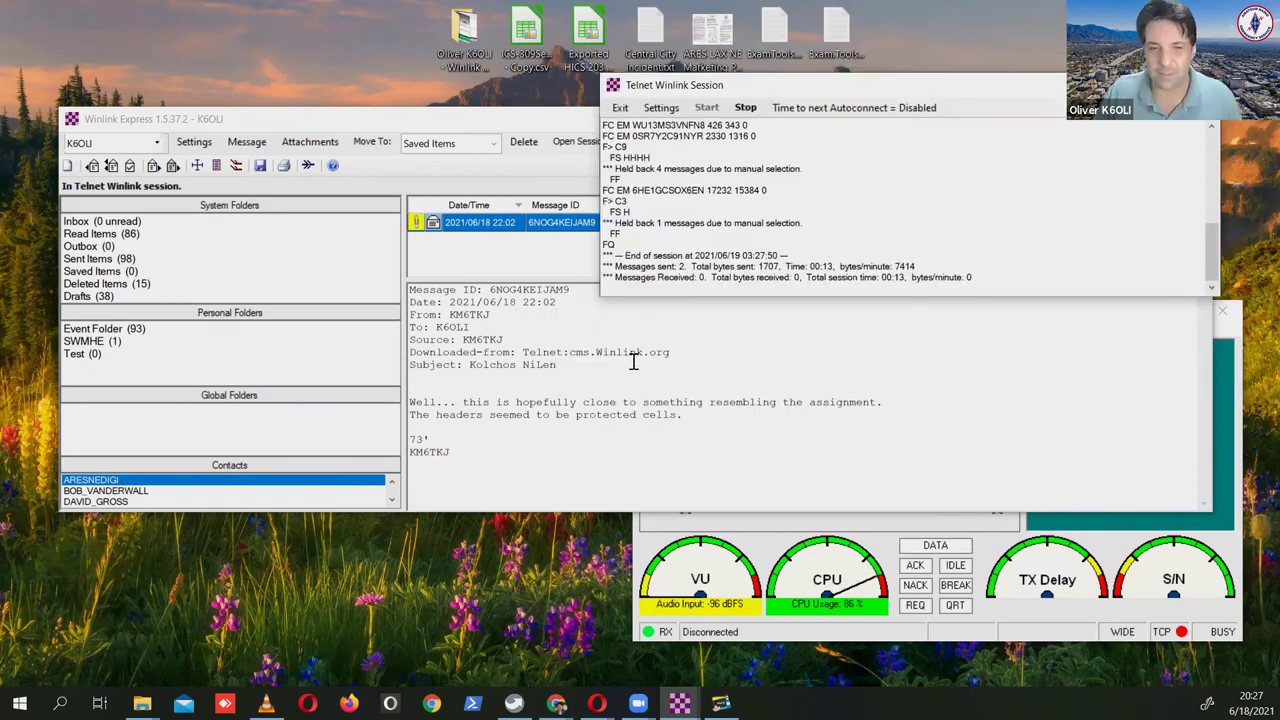
click(633, 360)
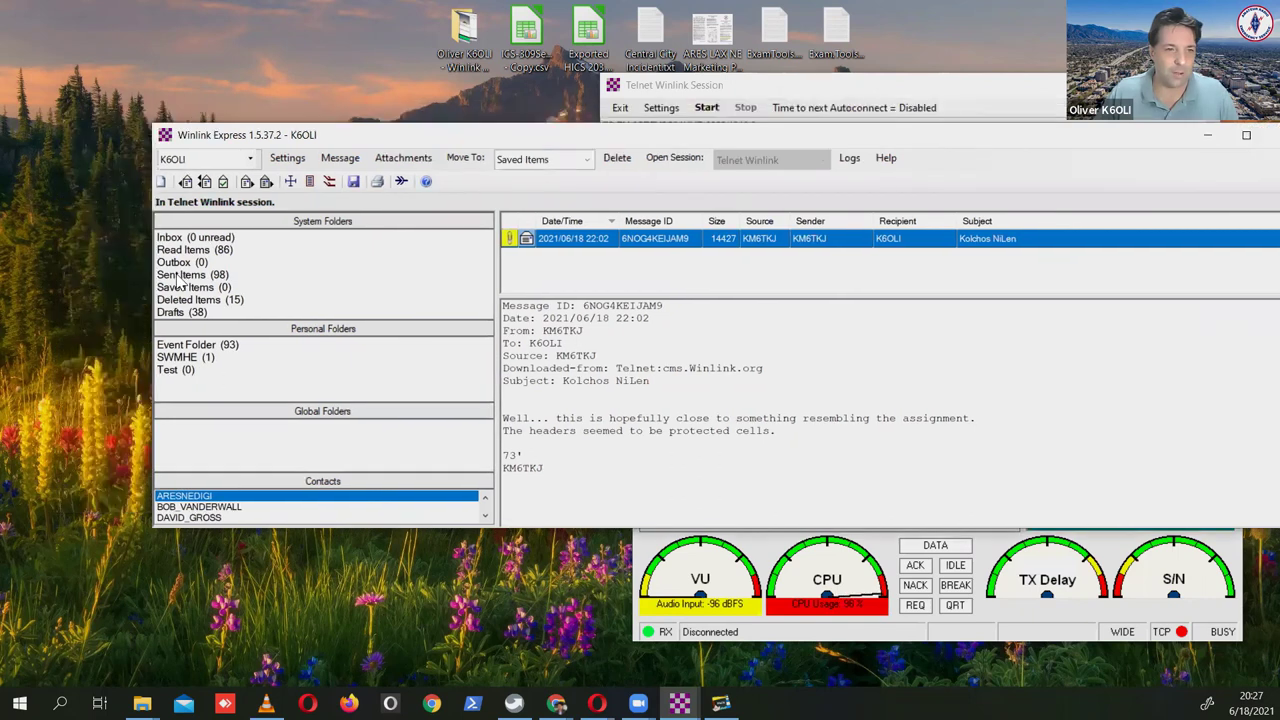
Step: Check Sent Items and Inbox, then preview the 2021/06/18 message with an attachment in Read Items
click(180, 275)
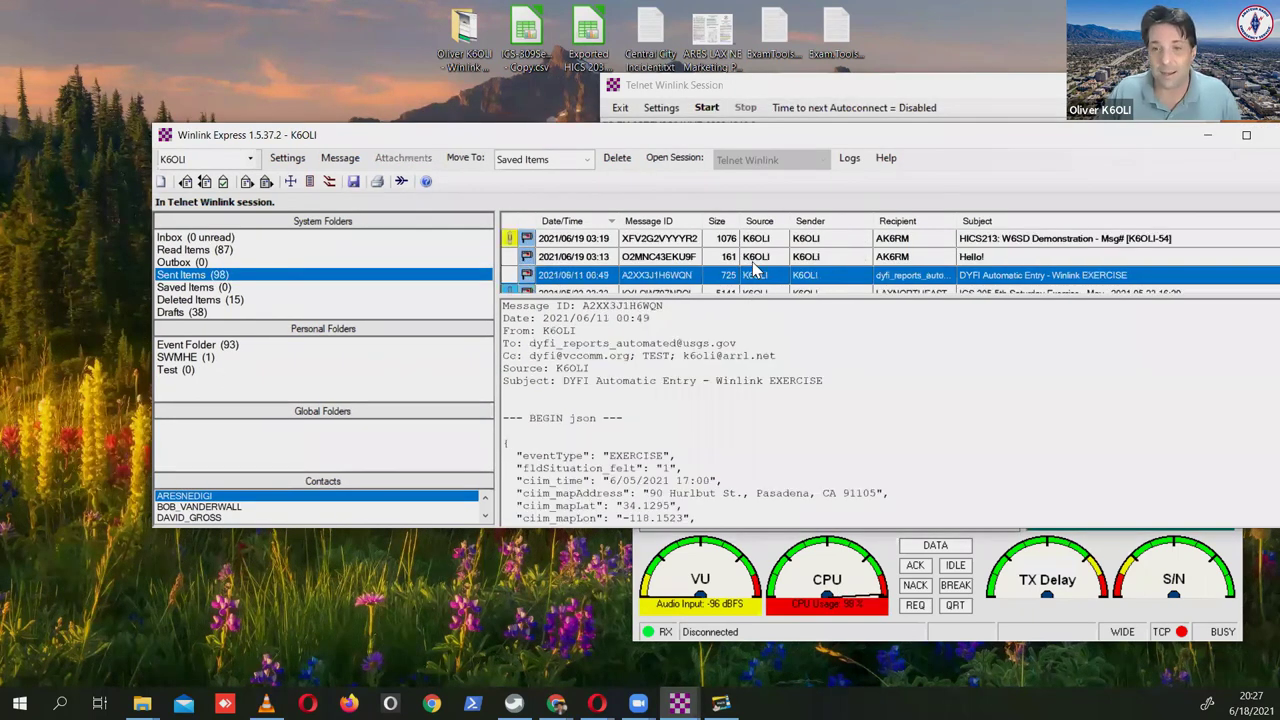
click(180, 238)
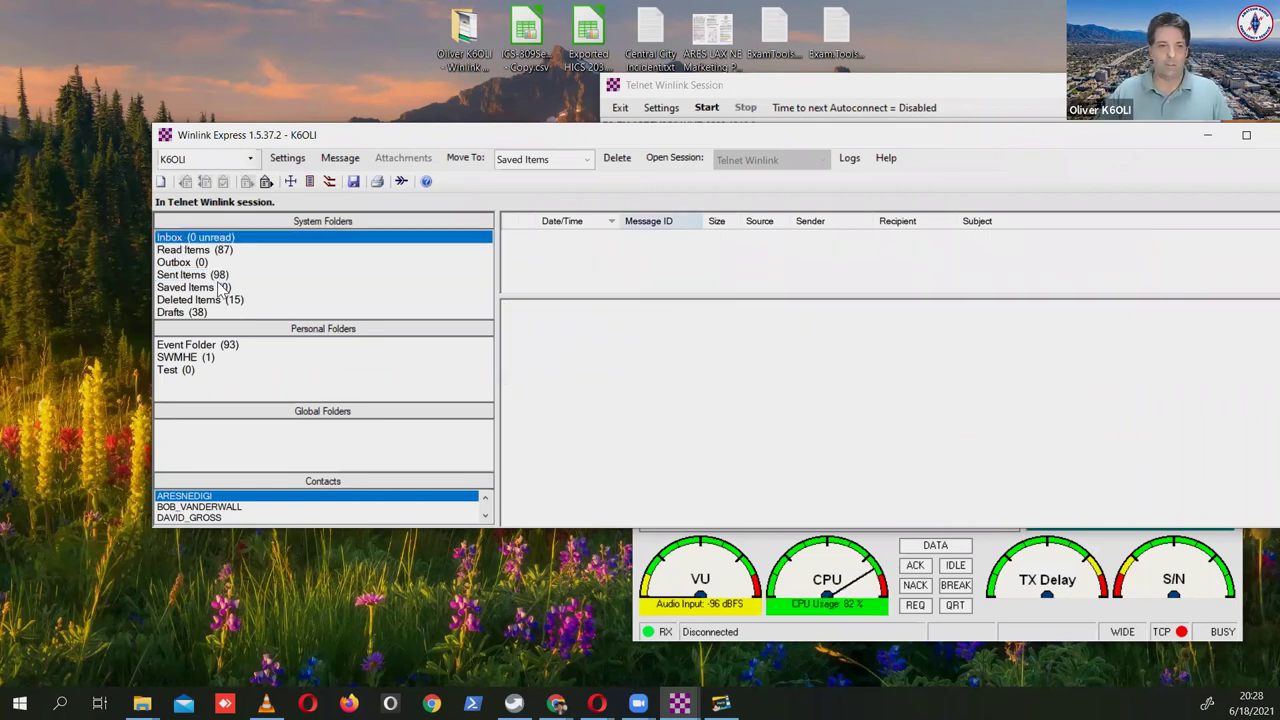
click(183, 250)
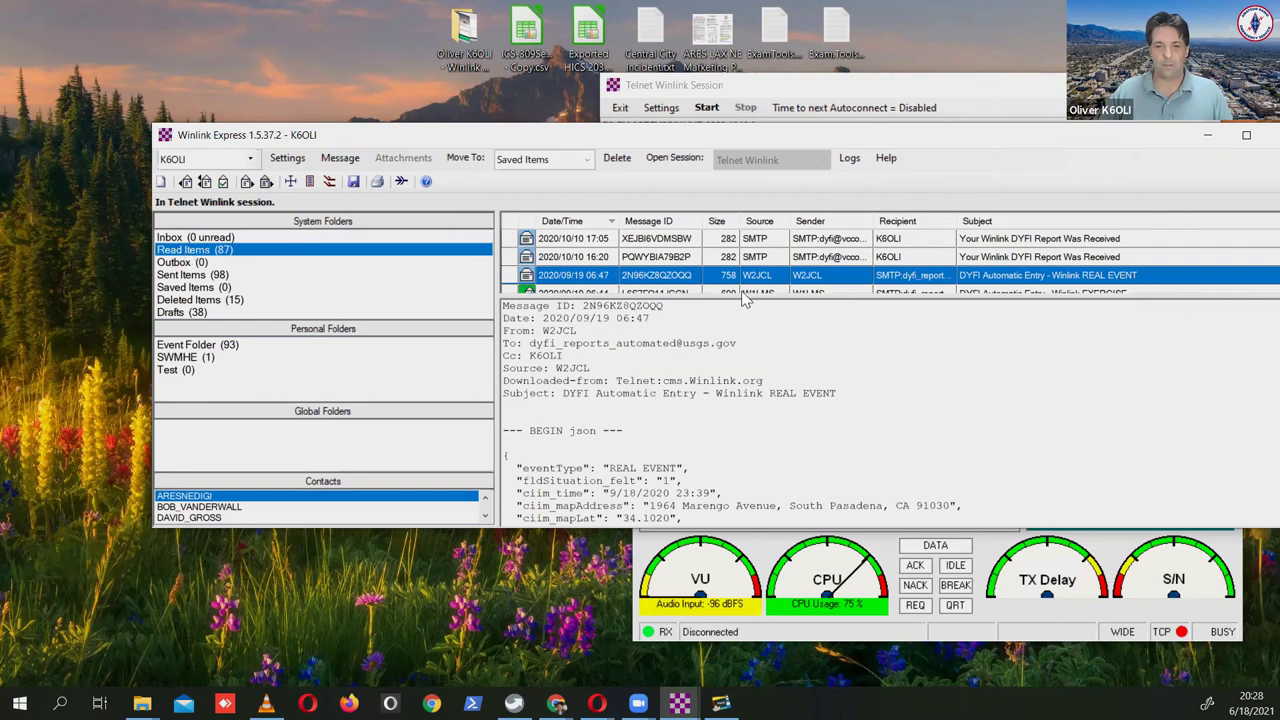
scroll(755, 275, up, 1)
scroll(740, 258, up, 2)
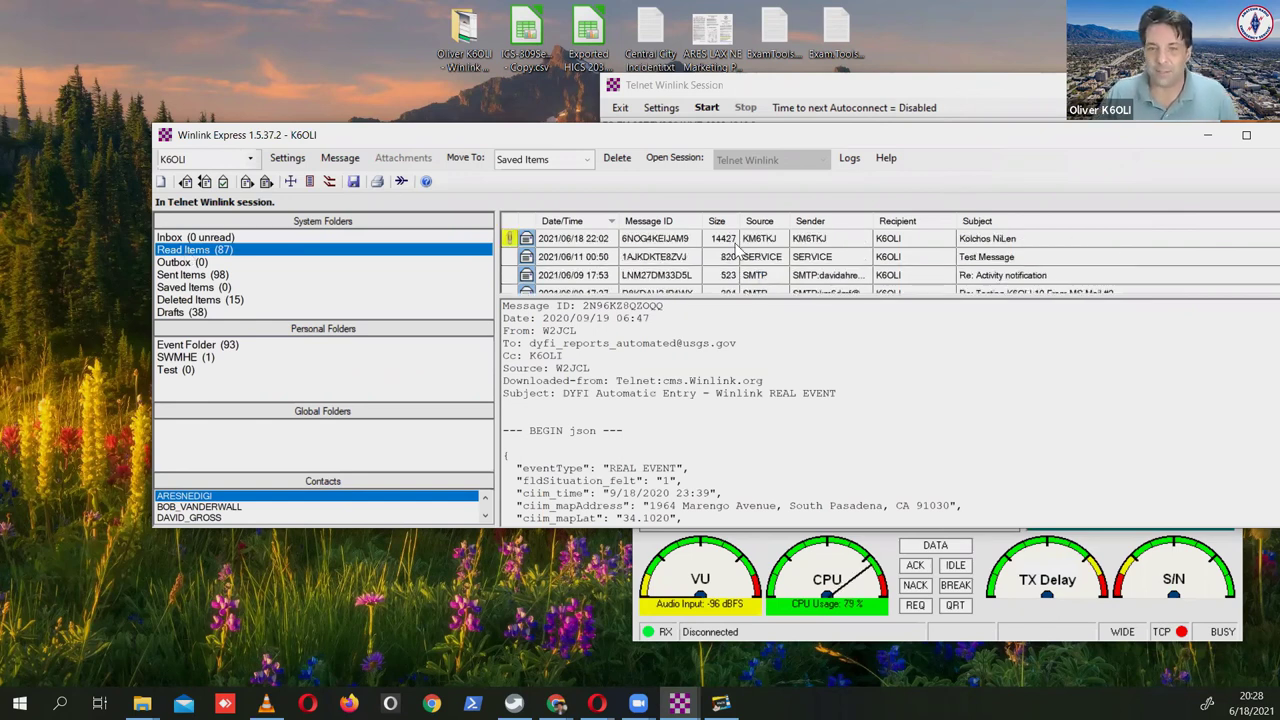
click(736, 242)
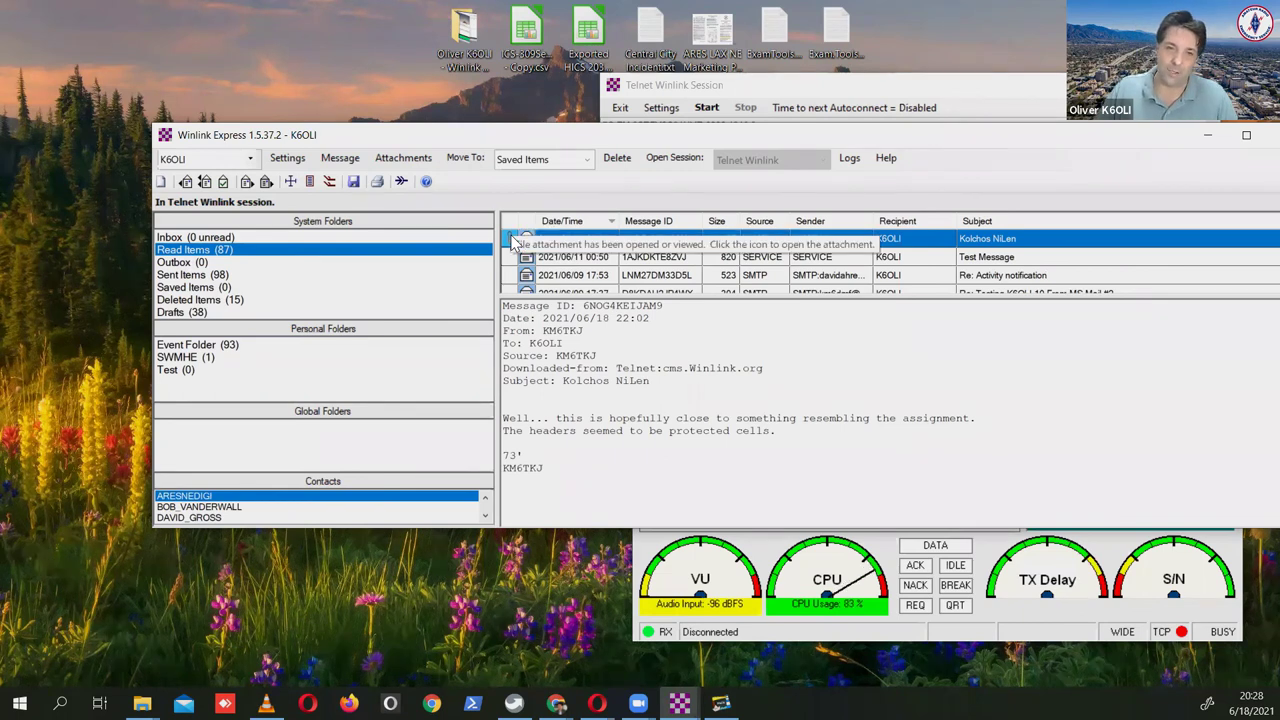
Step: Open the HICS251- FSSR-ATHENS.xlsx attachment and bring it up in LibreOffice Calc
click(413, 153)
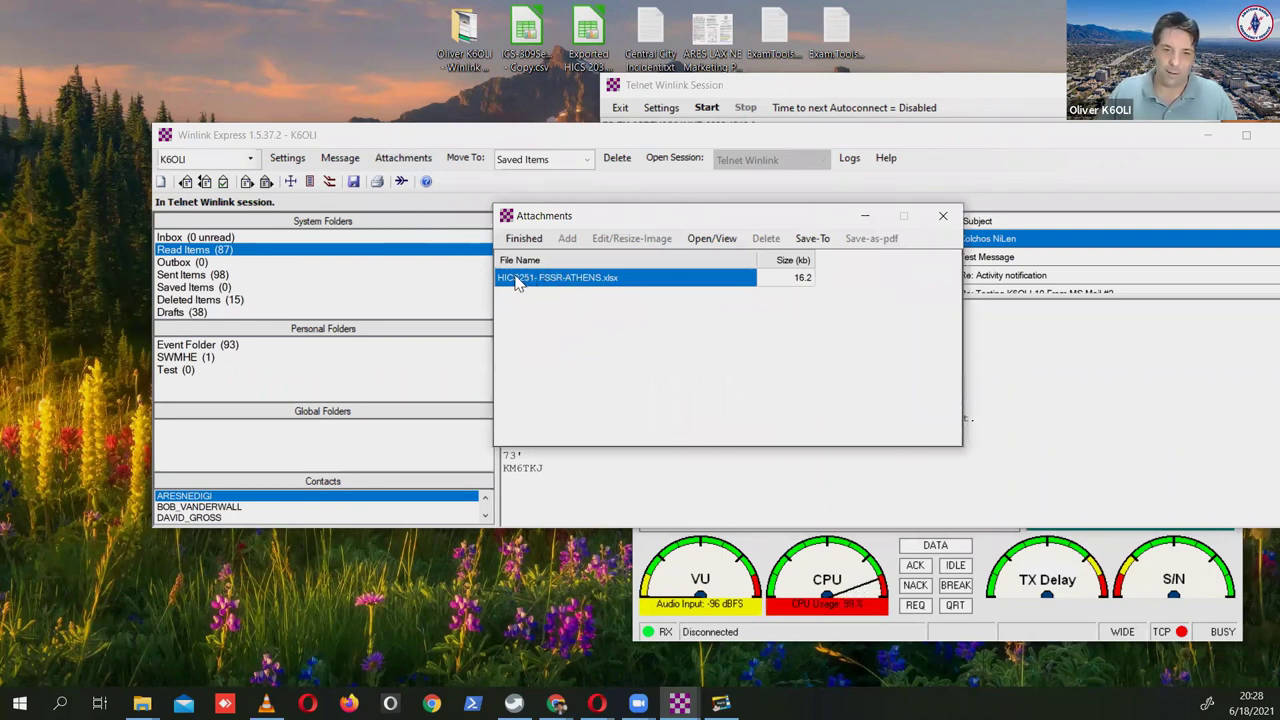
click(712, 240)
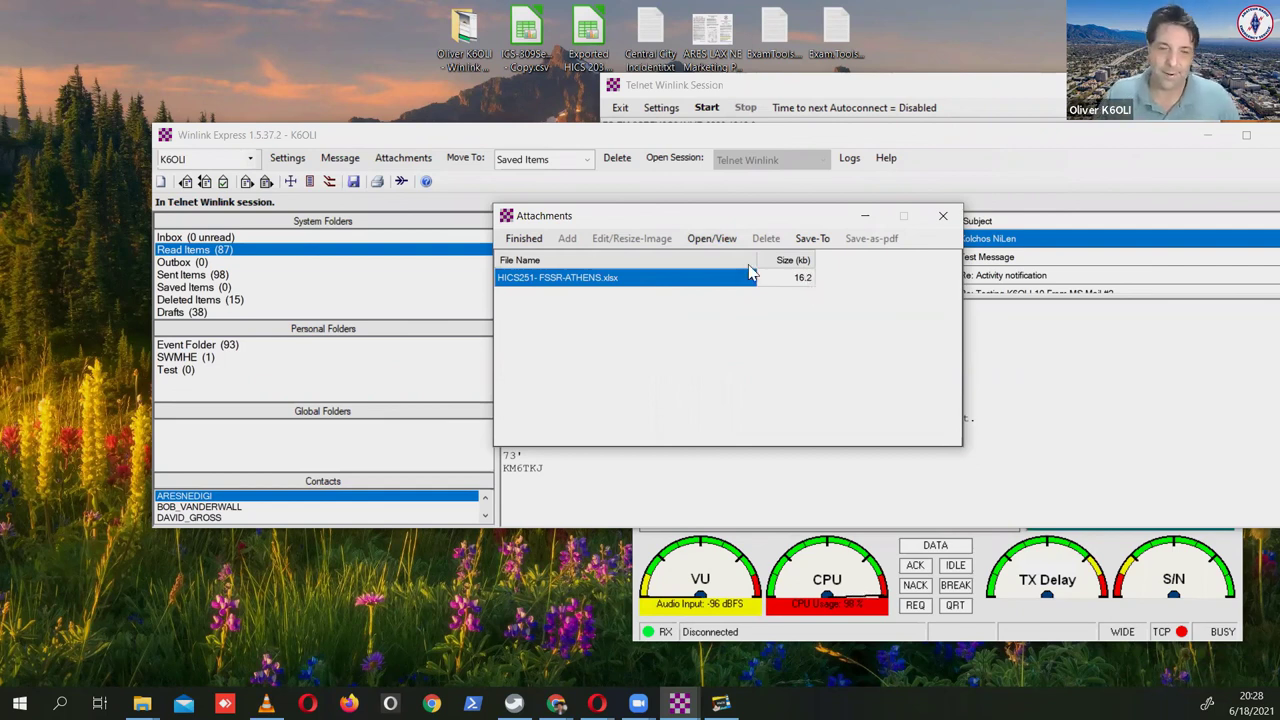
click(700, 231)
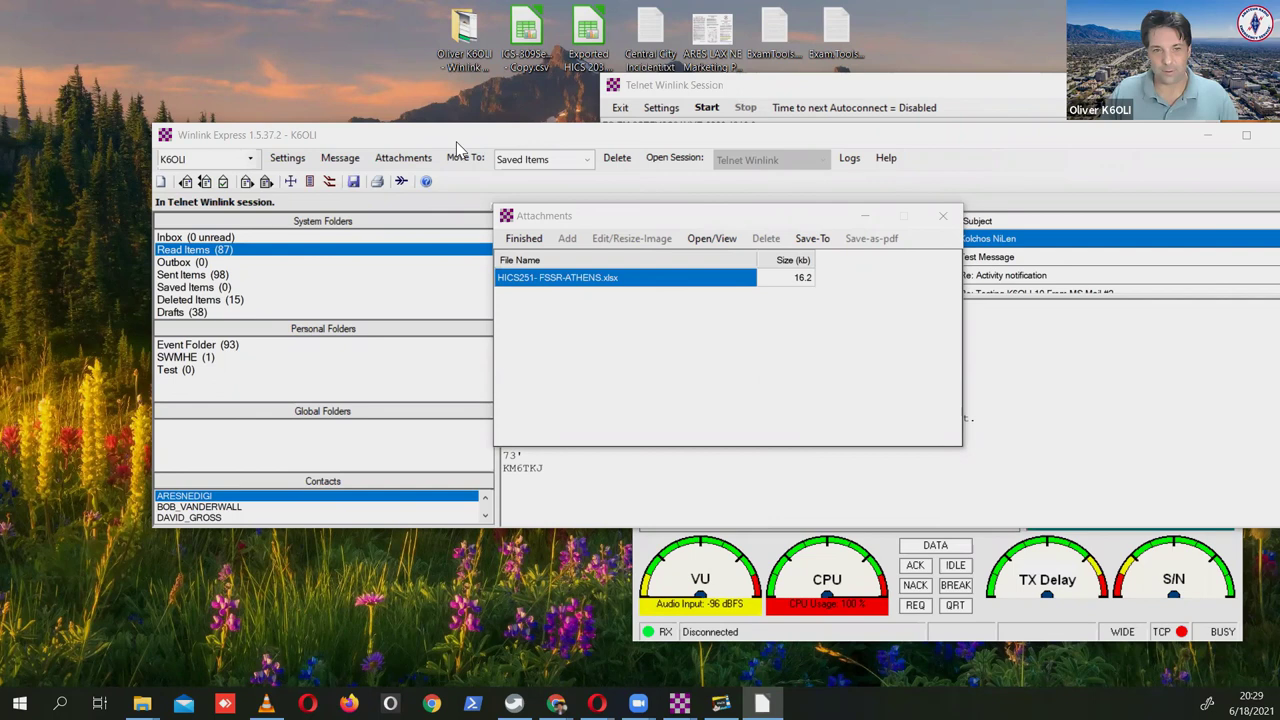
click(942, 216)
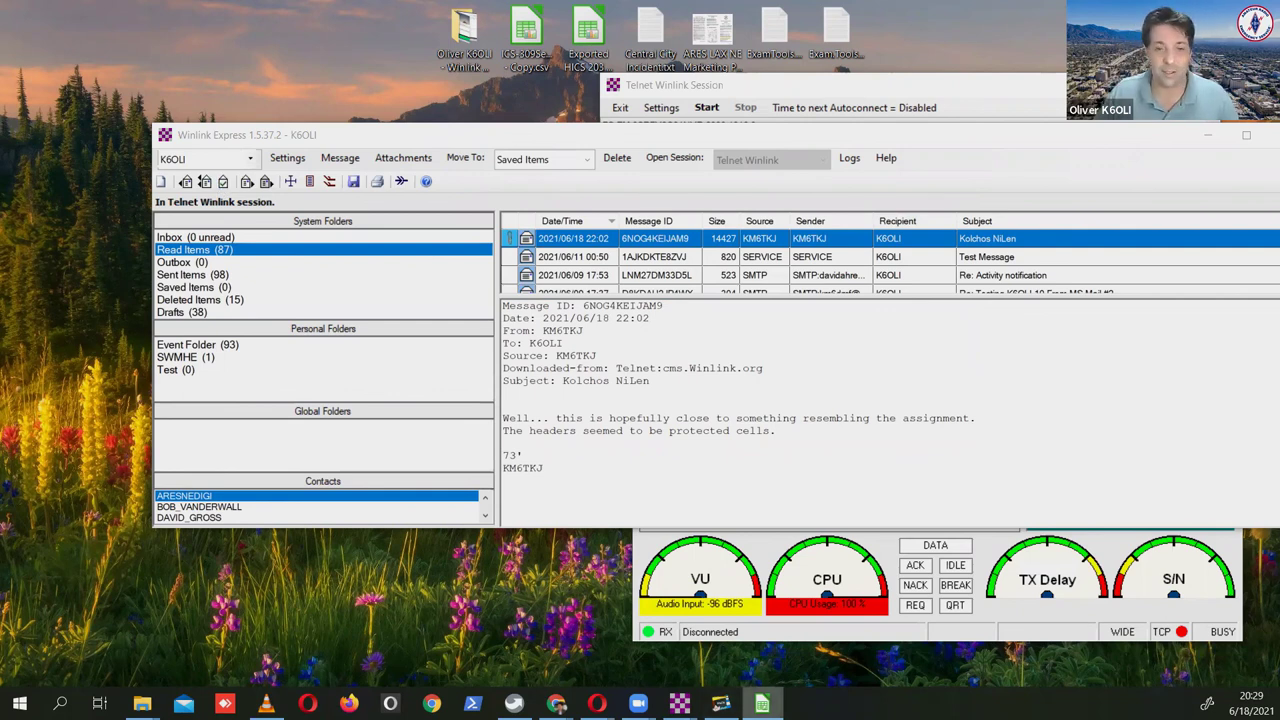
key(alt+Tab)
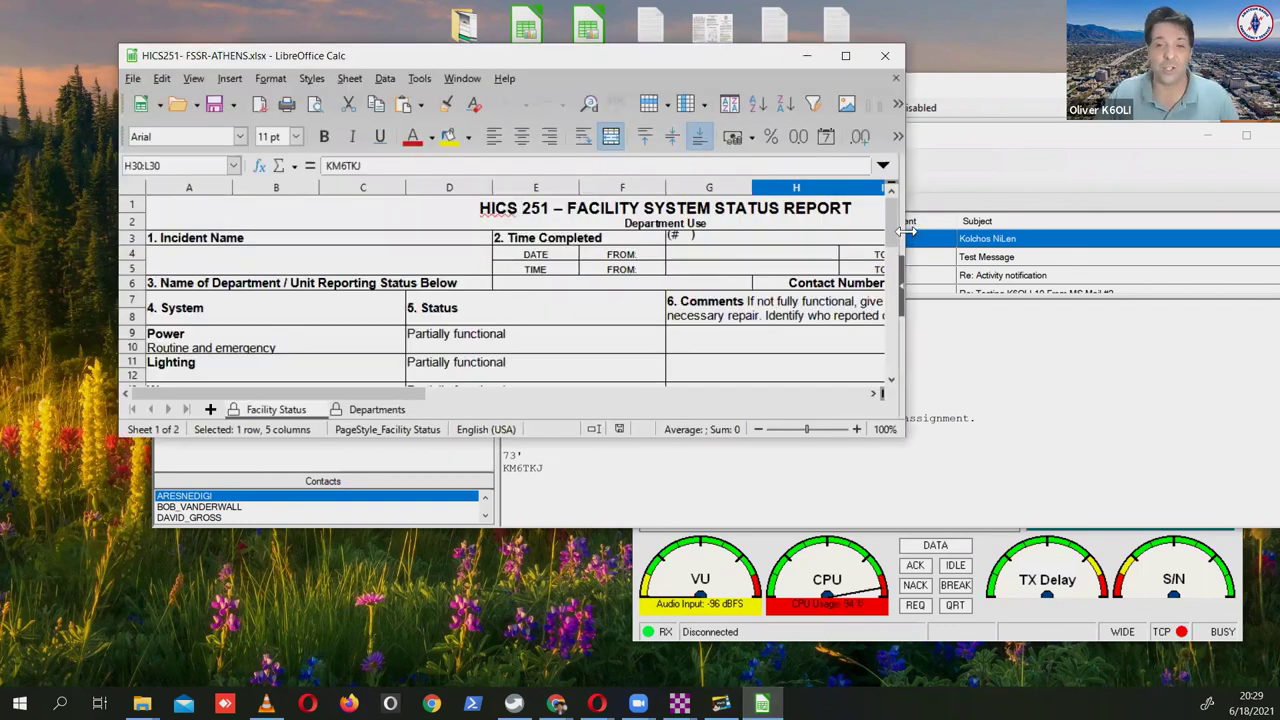
Step: Widen the Calc window and scroll down the Facility Status sheet
drag(904, 231, 1152, 200)
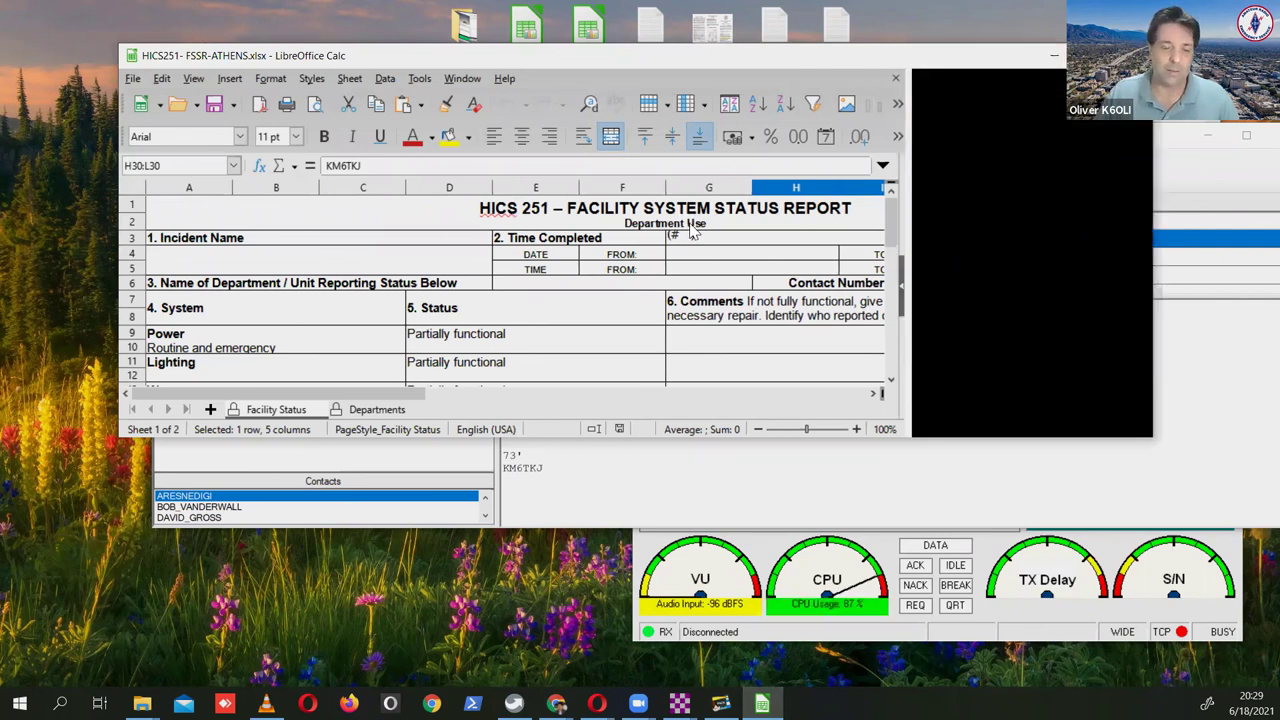
scroll(485, 262, down, 2)
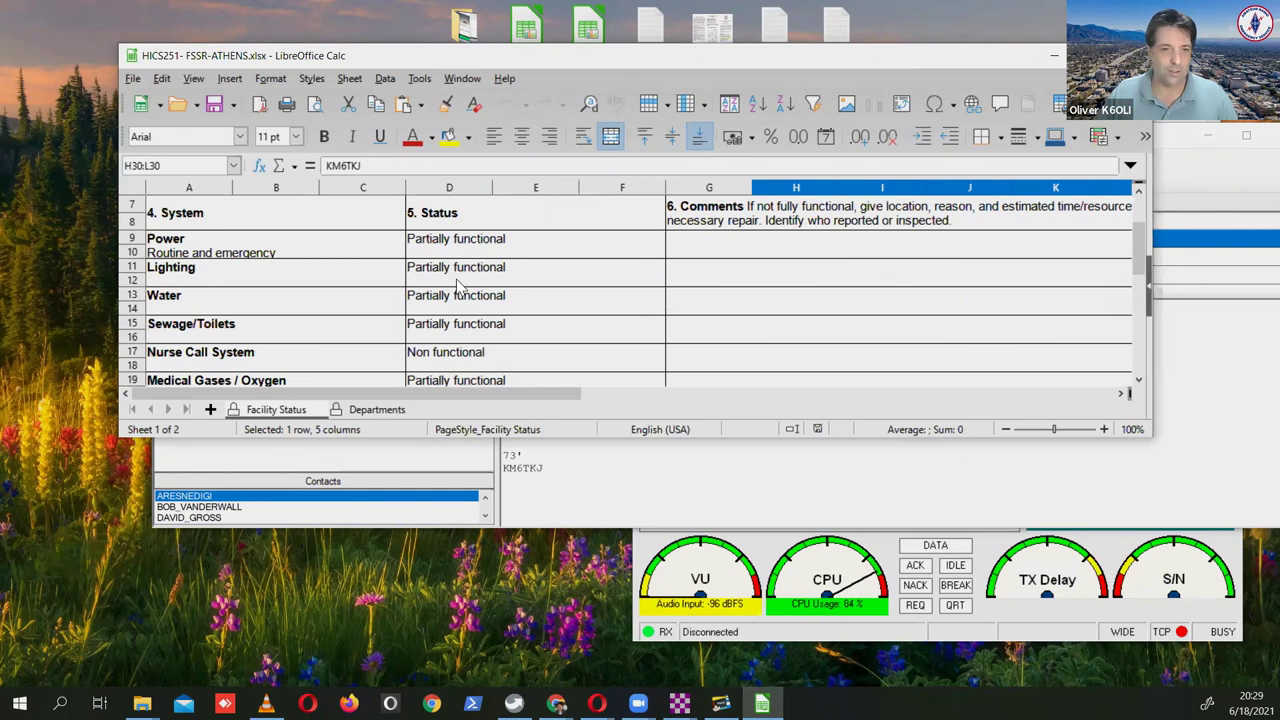
scroll(462, 282, down, 2)
Step: Scroll through the Departments sheet, then minimise LibreOffice Calc
click(377, 410)
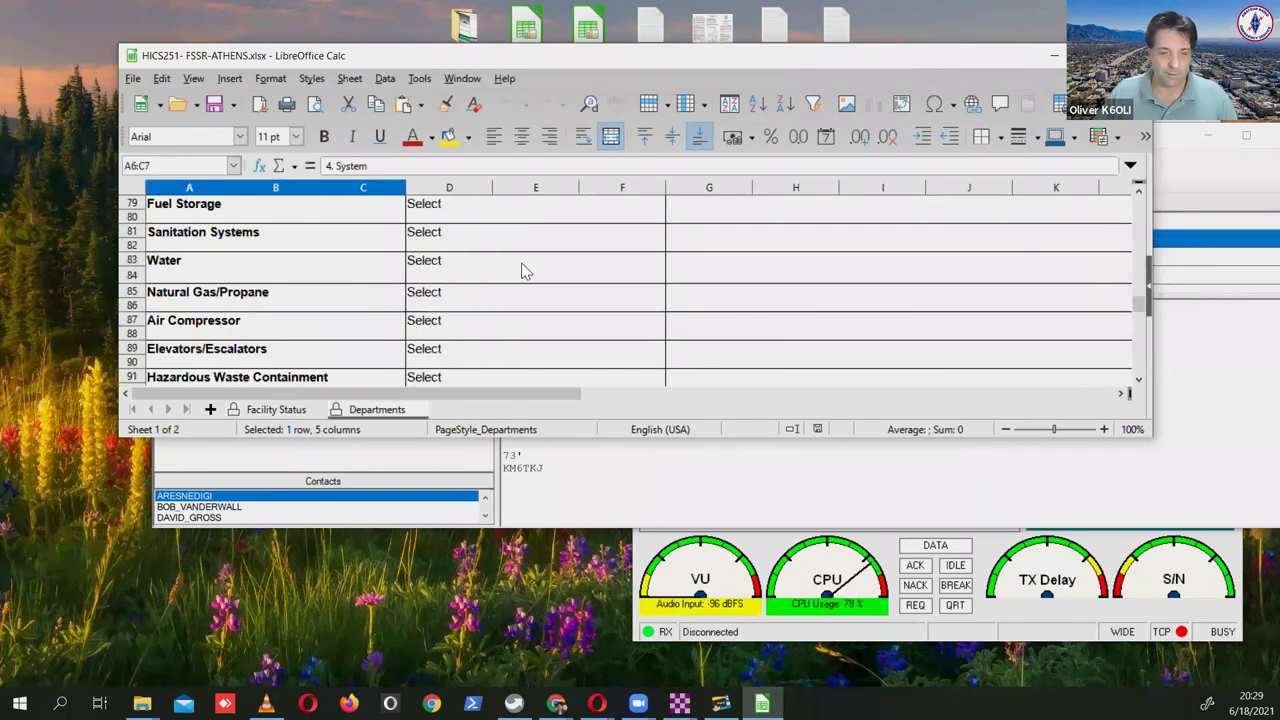
scroll(525, 270, up, 3)
scroll(525, 270, up, 8)
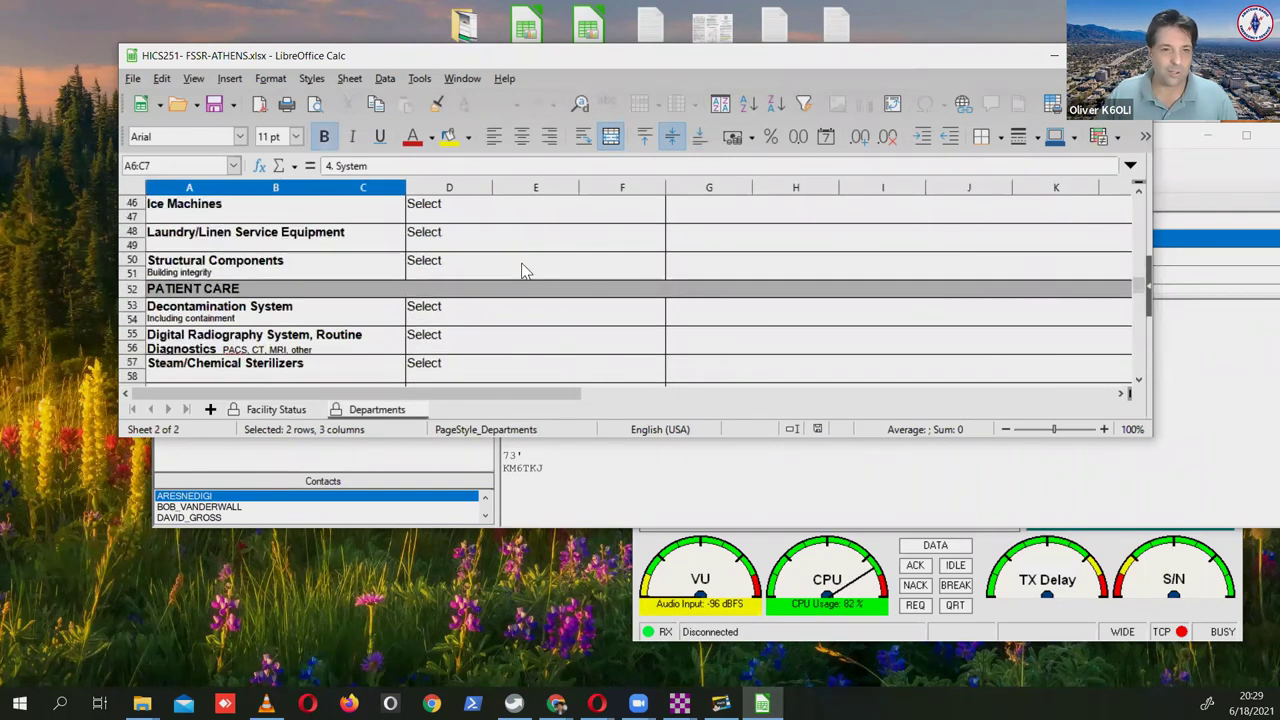
scroll(525, 270, up, 9)
scroll(525, 270, up, 1)
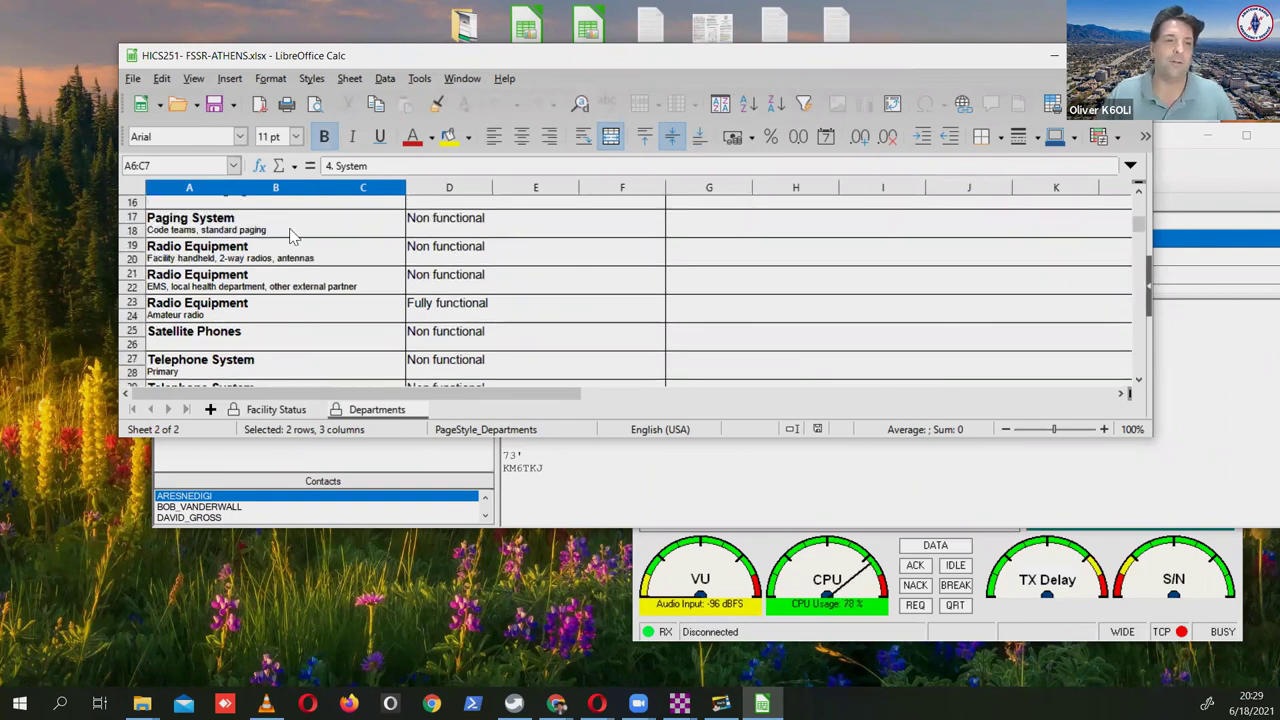
scroll(586, 262, up, 2)
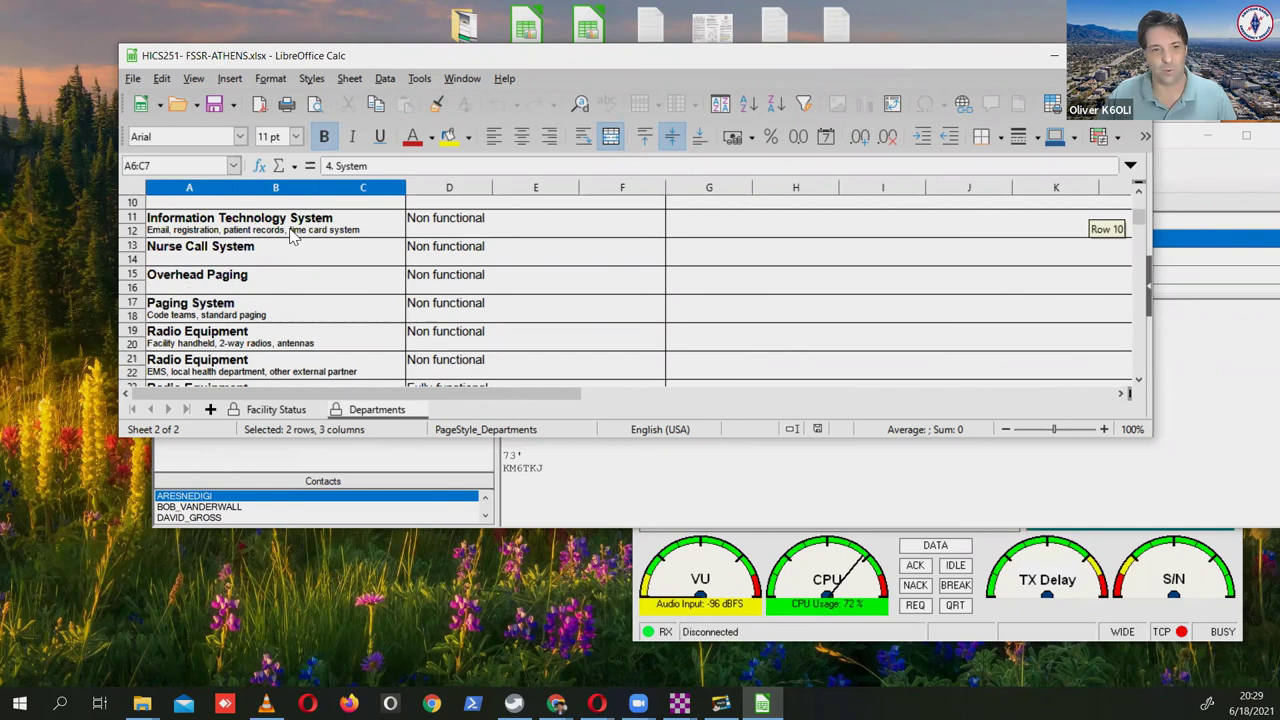
scroll(586, 262, up, 1)
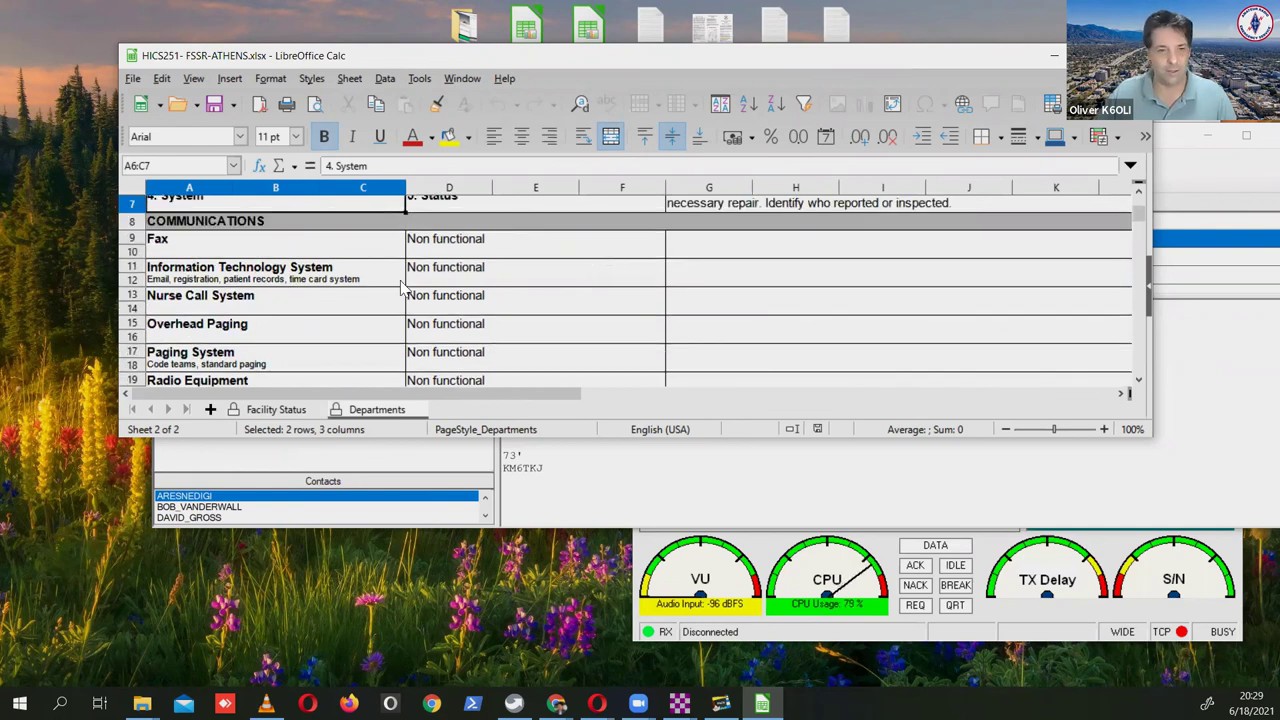
scroll(403, 287, down, 3)
scroll(403, 287, down, 1)
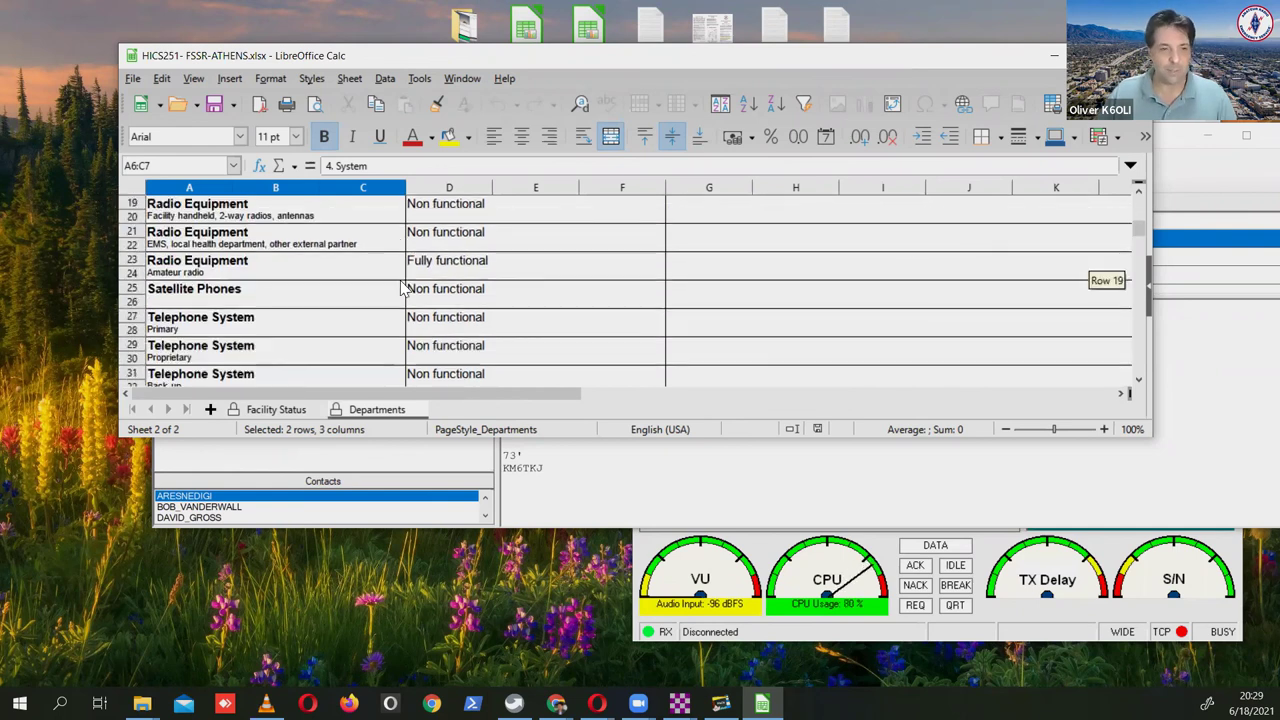
scroll(403, 287, down, 3)
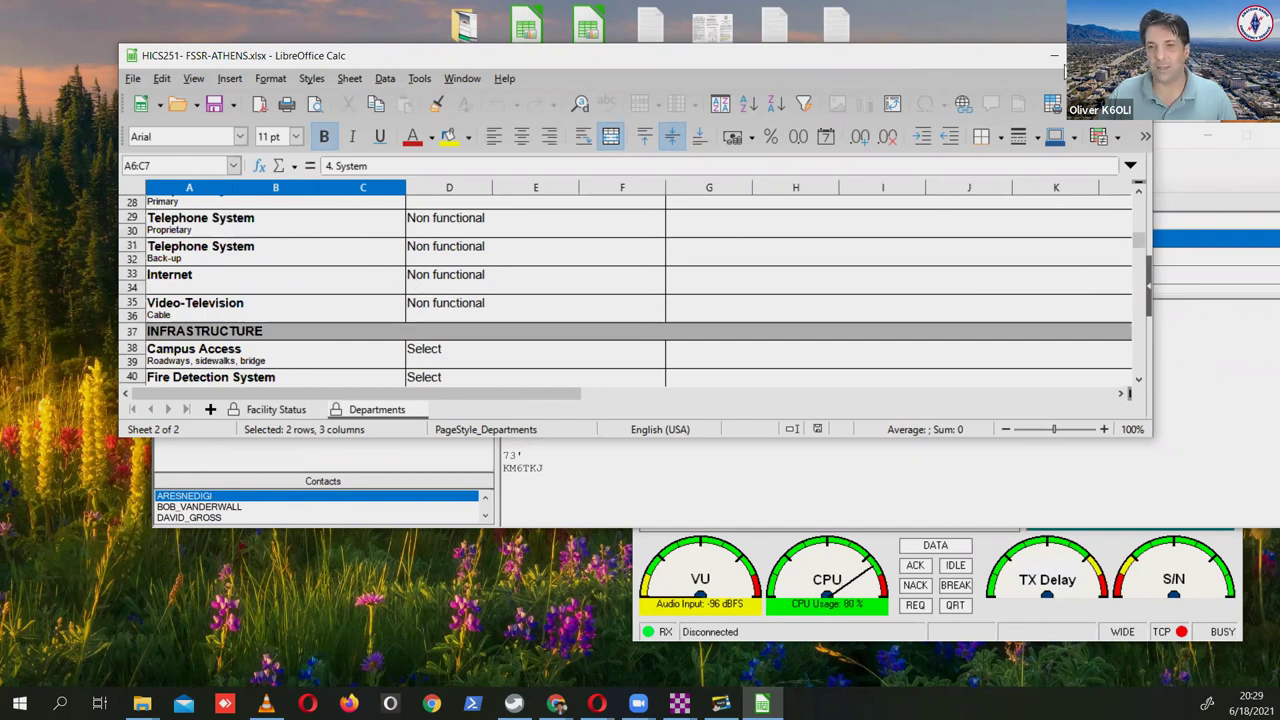
click(1054, 56)
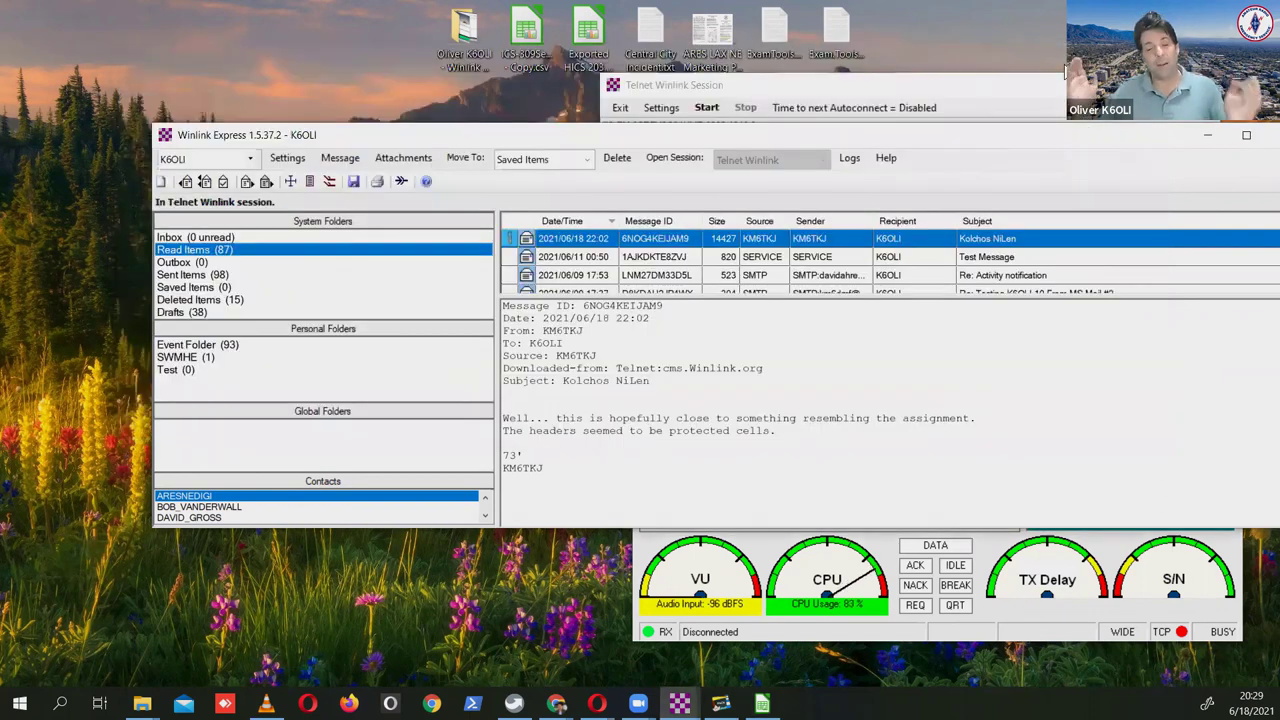